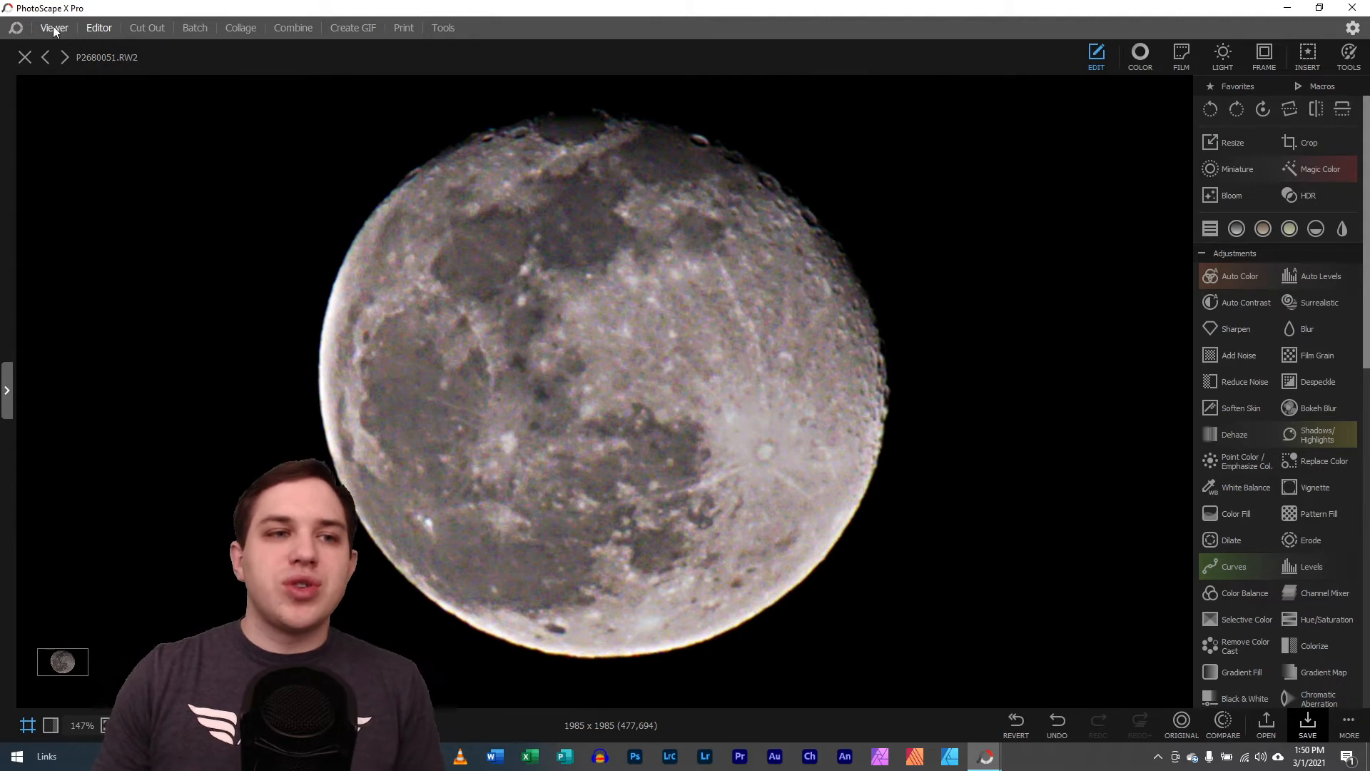
Show the moon photo P2680042.RW2 beside the next shot in the Viewer's two-photo comparison and examine the lunar detail up close
left_click(55, 28)
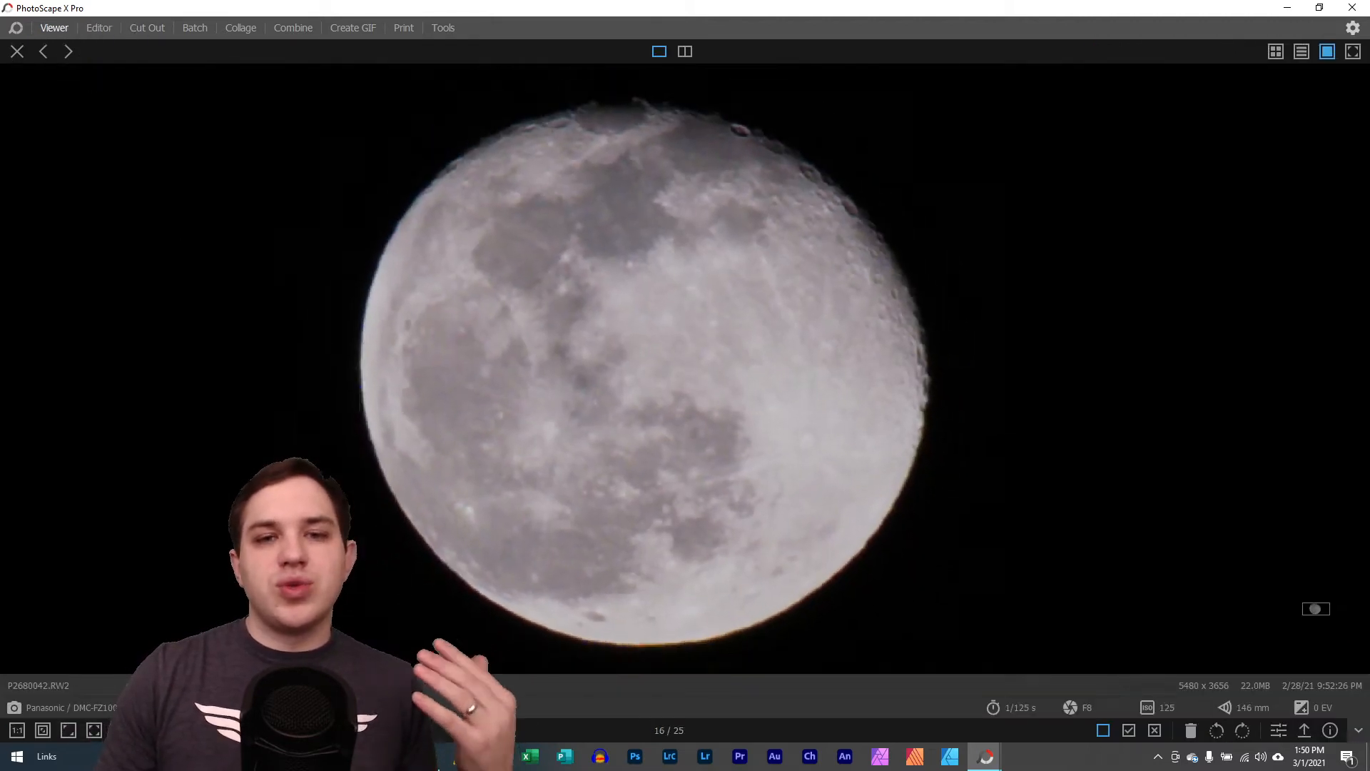
scroll(538, 177, "down", 2)
left_click(686, 54)
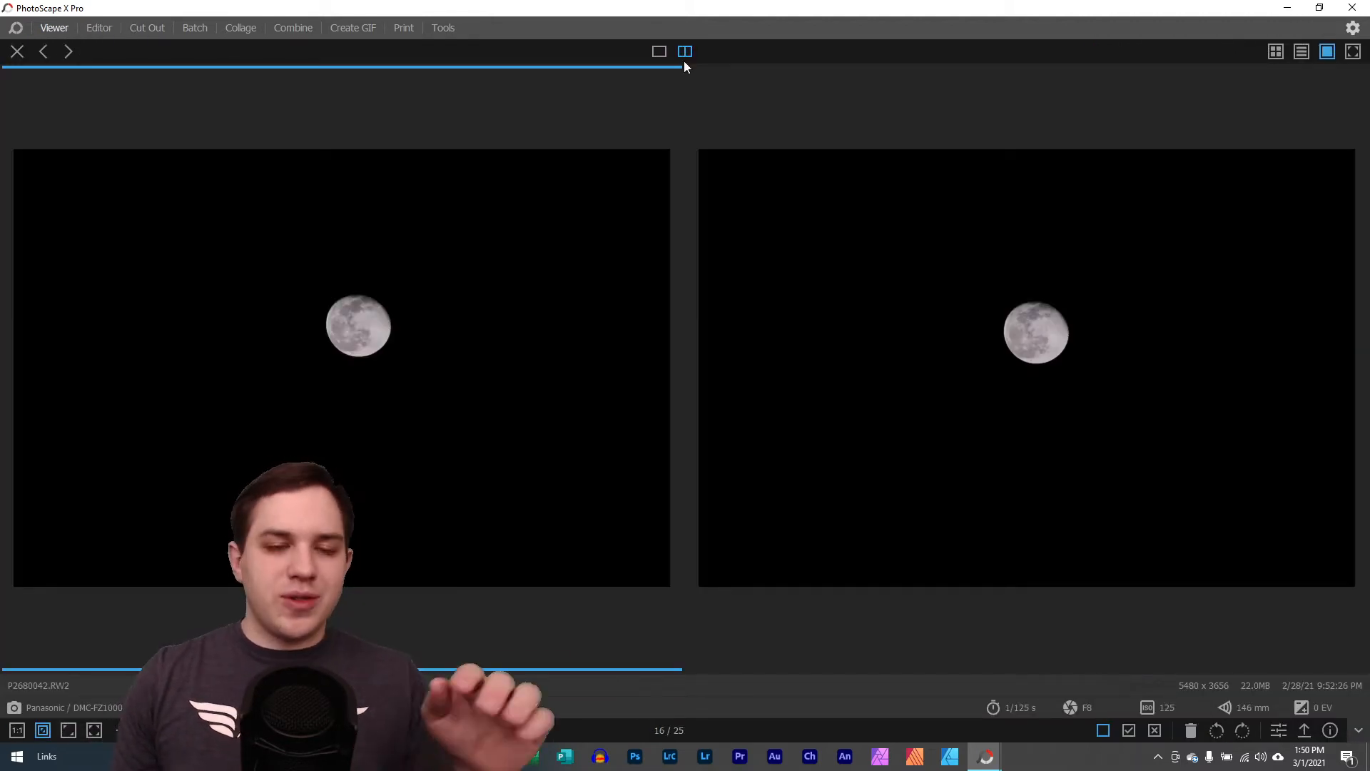
scroll(357, 314, "up", 5)
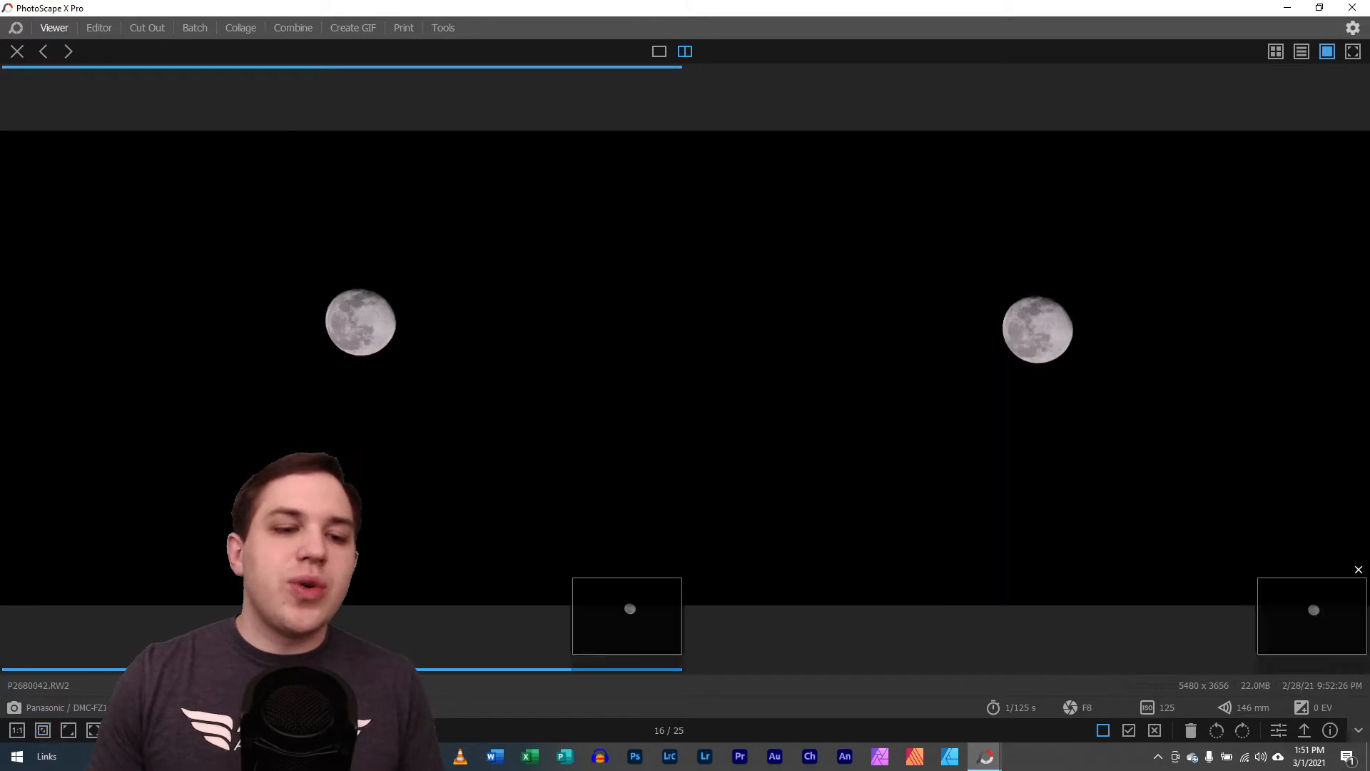
left_click_drag(305, 294, 297, 367)
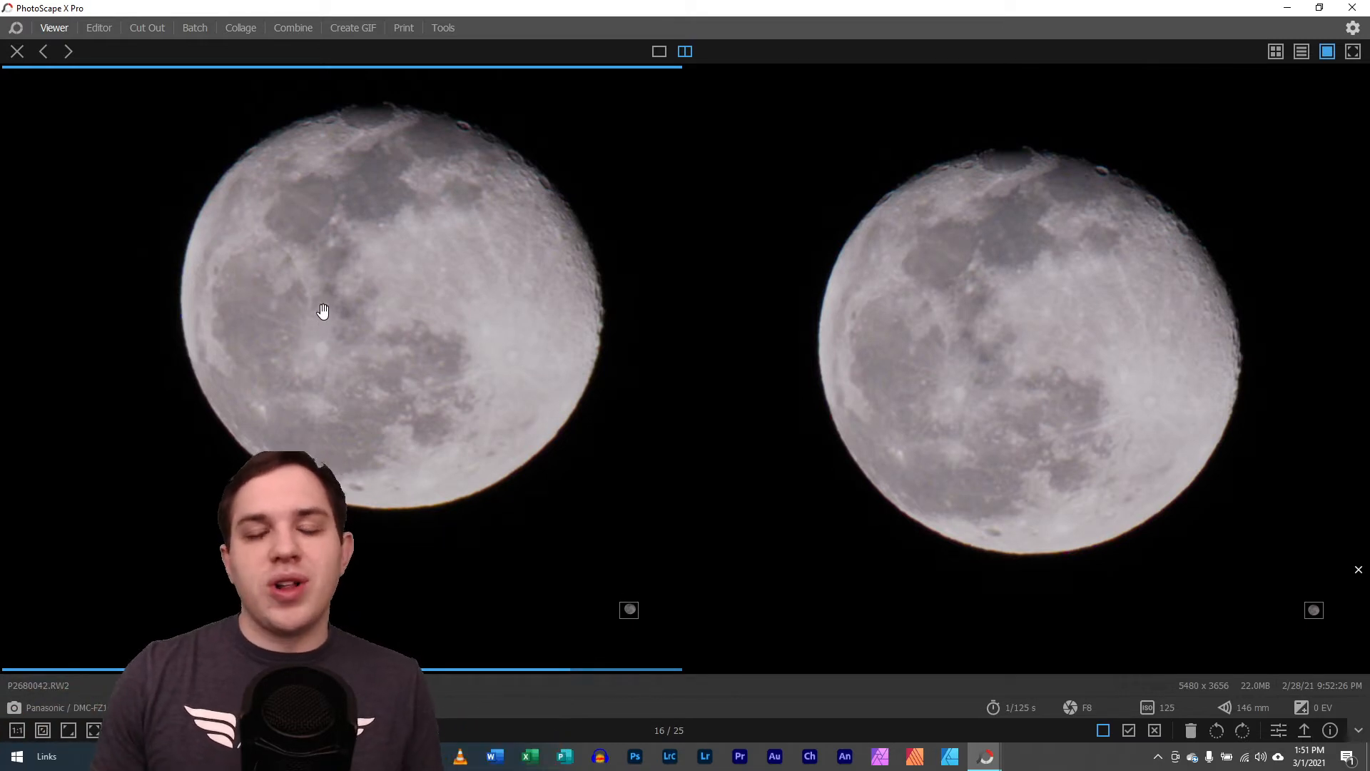
View the moon photo thumbnail design in the other PhotoScape X Pro window, then return to the photo comparison
mouse_move(986, 756)
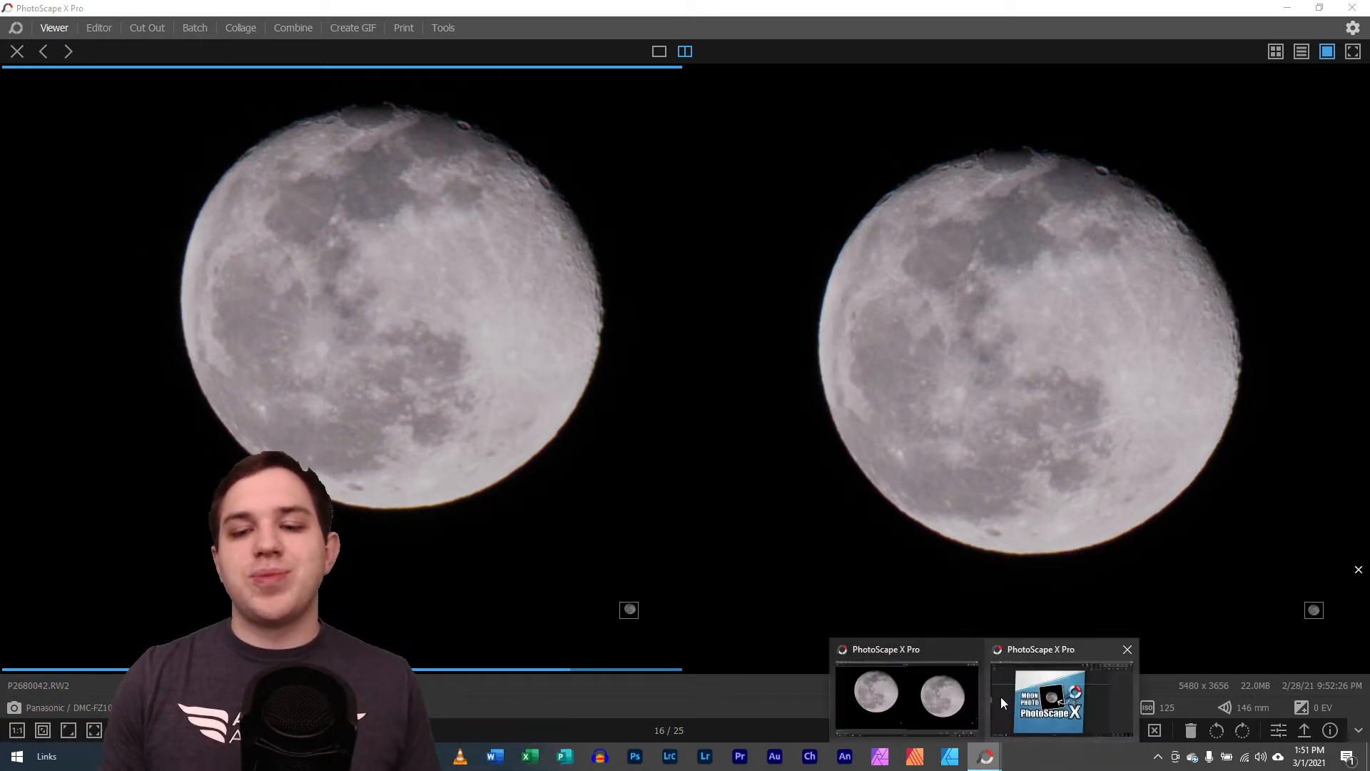
left_click(1057, 705)
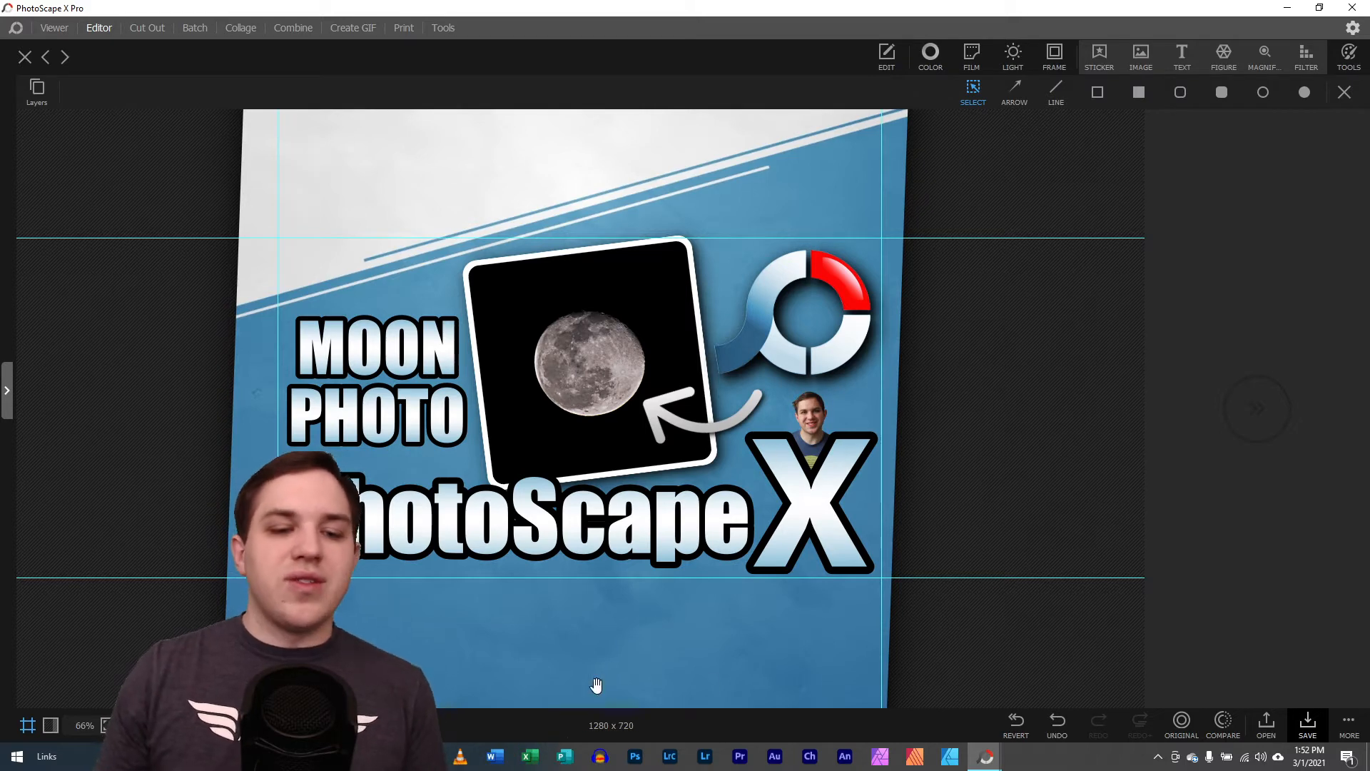
mouse_move(986, 756)
left_click(928, 702)
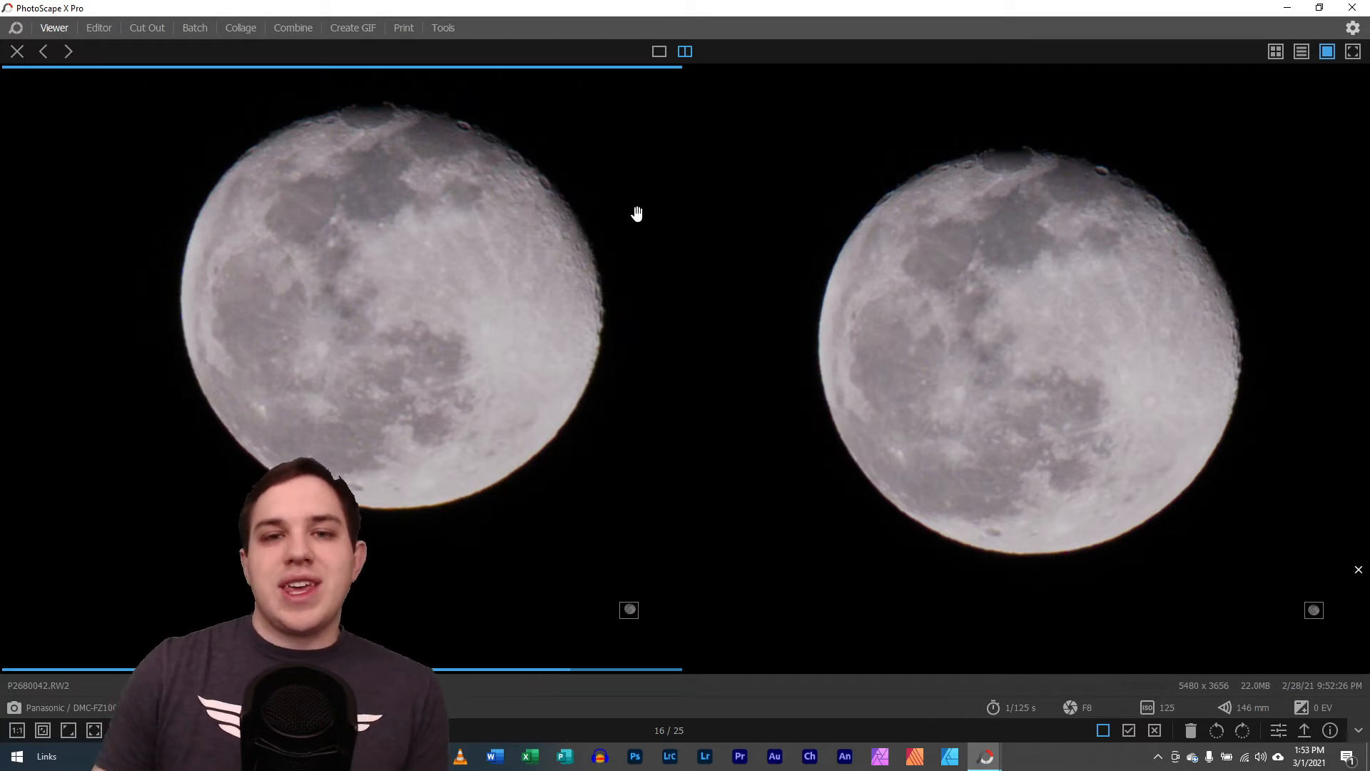
Return to the moon folder's thumbnail grid and filter it to RAW files
left_click(52, 28)
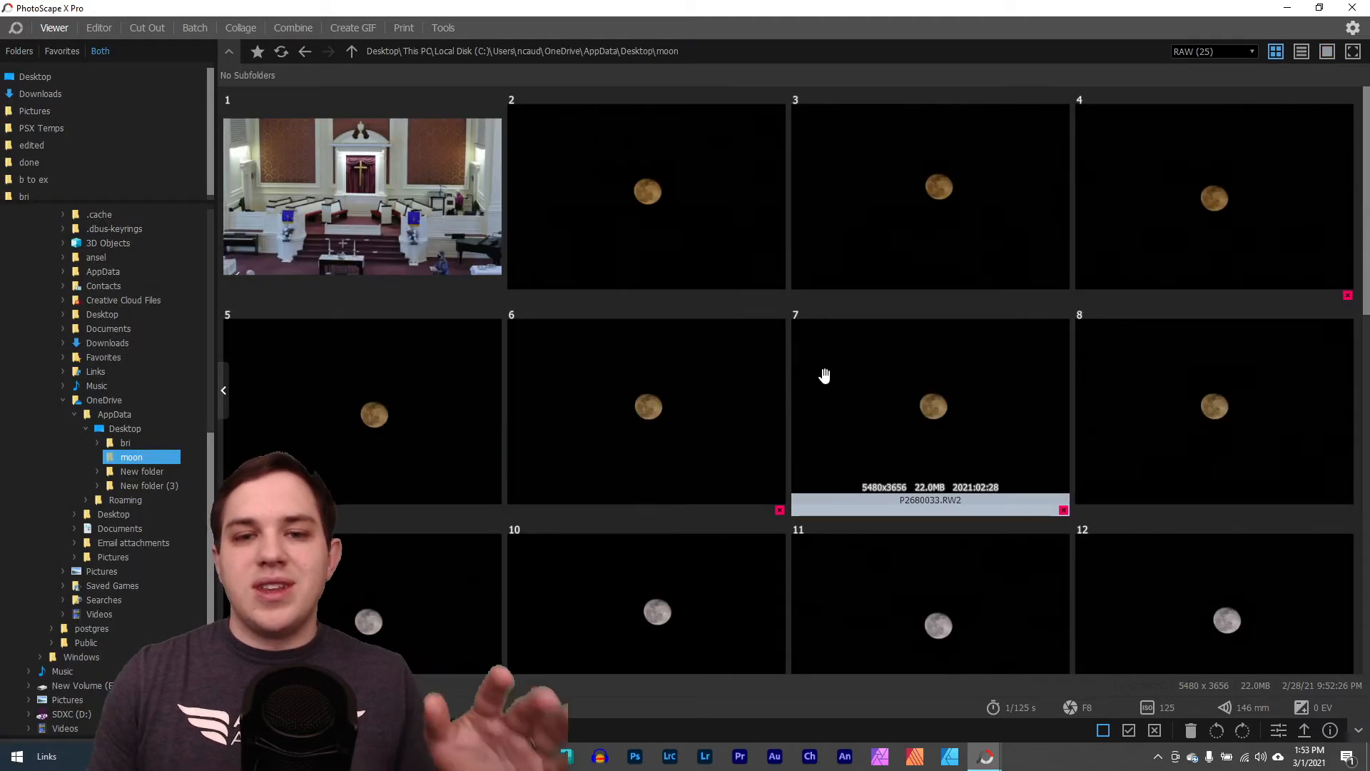
scroll(821, 375, "down", 1)
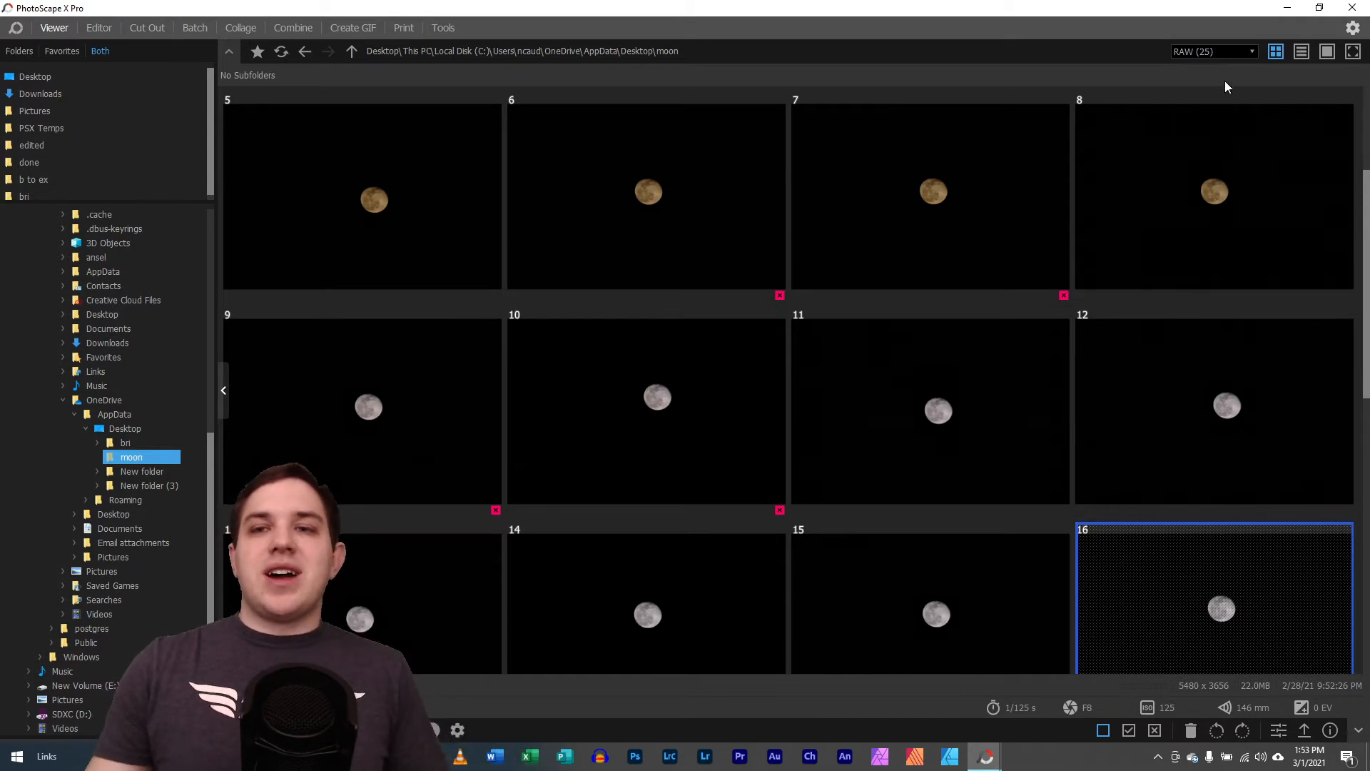
left_click(1222, 50)
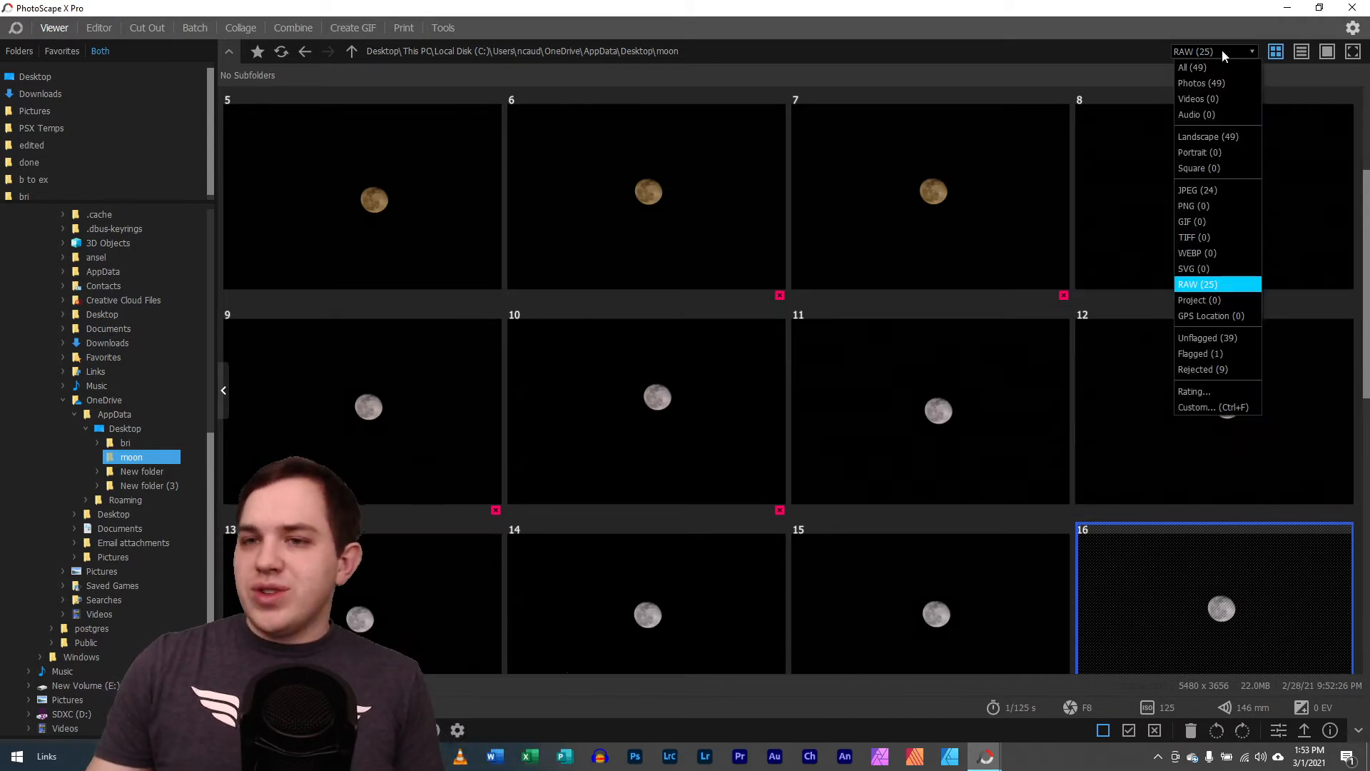
left_click(1229, 286)
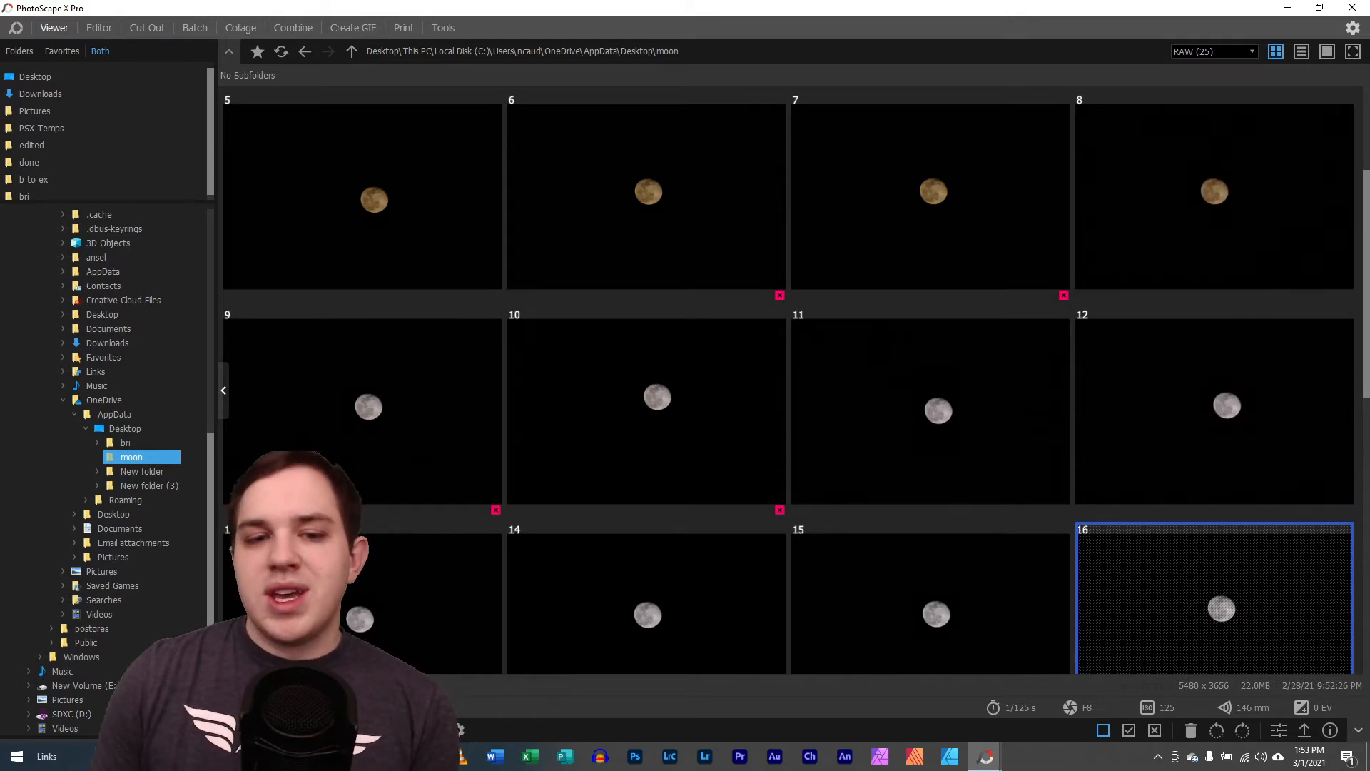
Open the sixth photo, P2680032.RW2, in single-photo view and inspect the moon's sharpness and surface detail up close
double_click(600, 190)
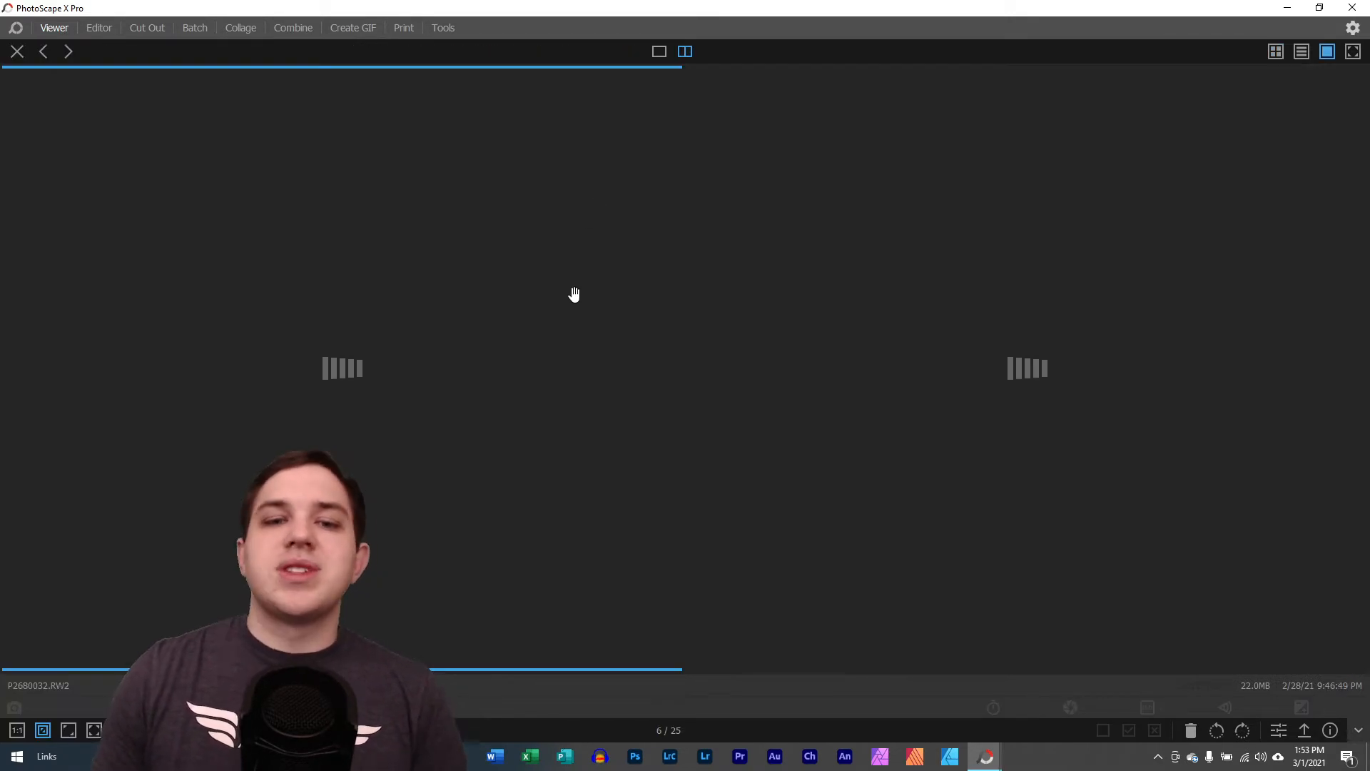
left_click(659, 53)
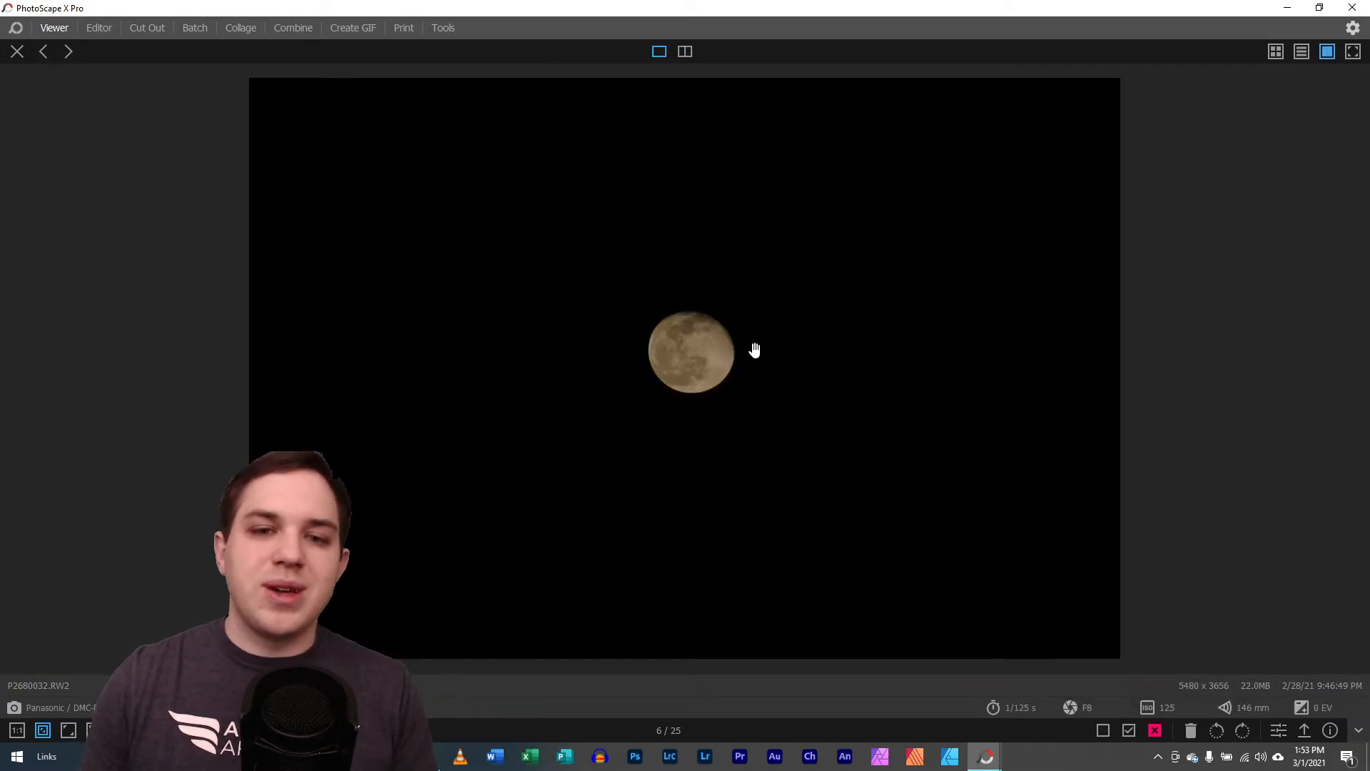
scroll(709, 361, "up", 5)
scroll(709, 362, "up", 6)
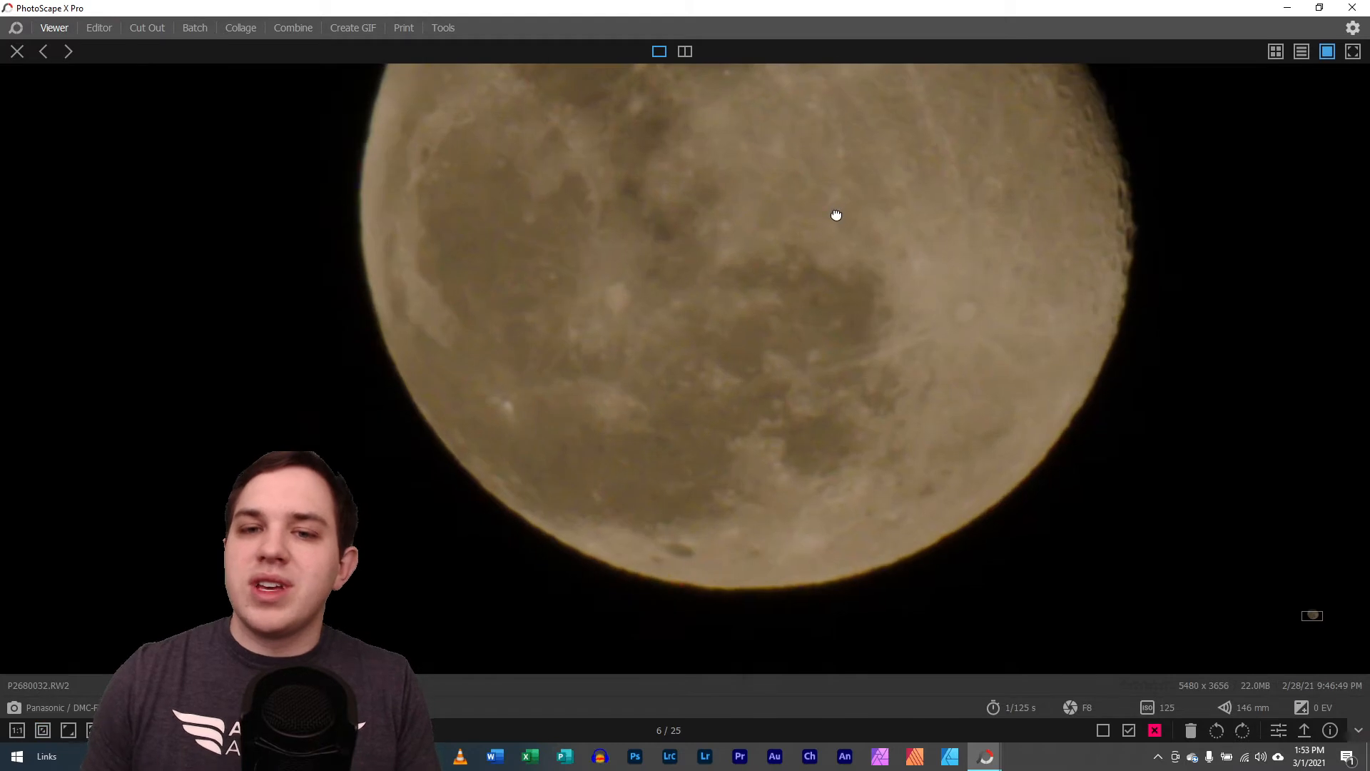
left_click_drag(835, 215, 676, 464)
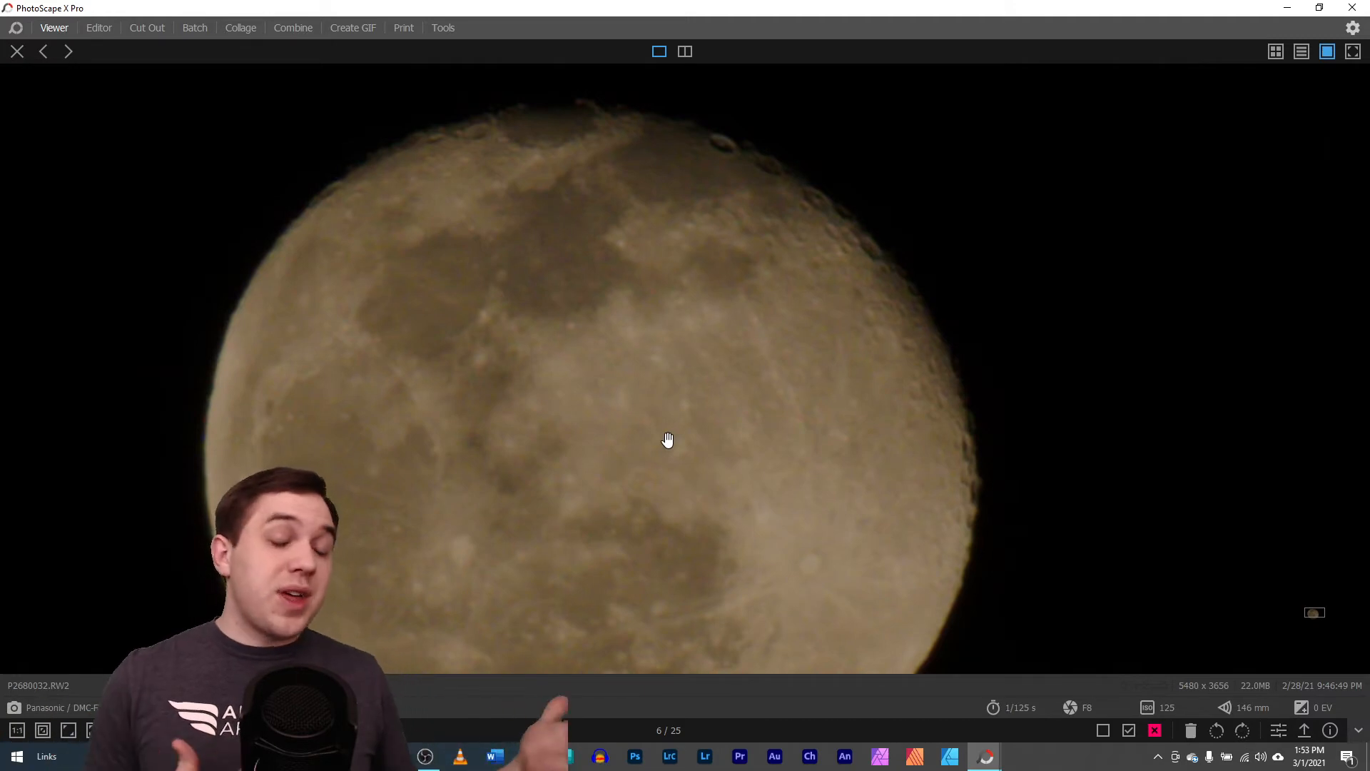
left_click(630, 315)
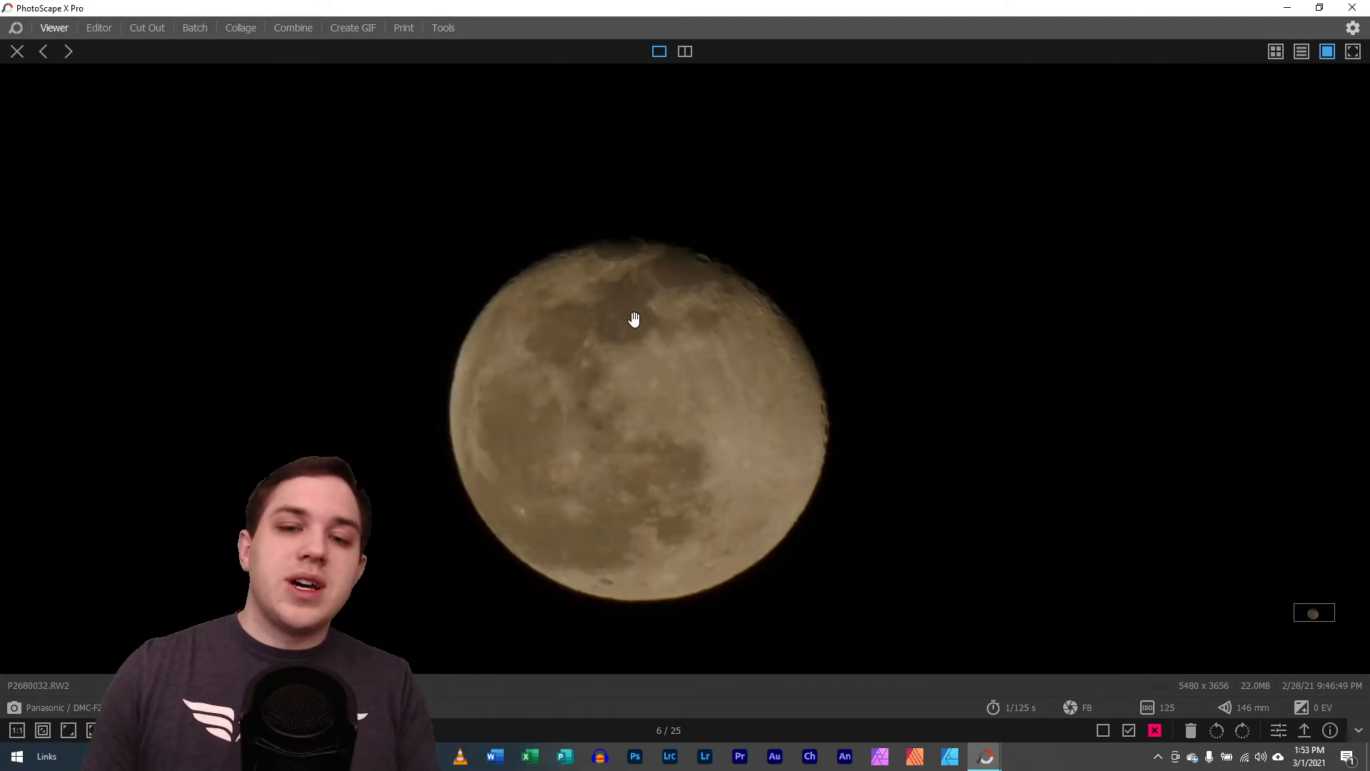
left_click(611, 392)
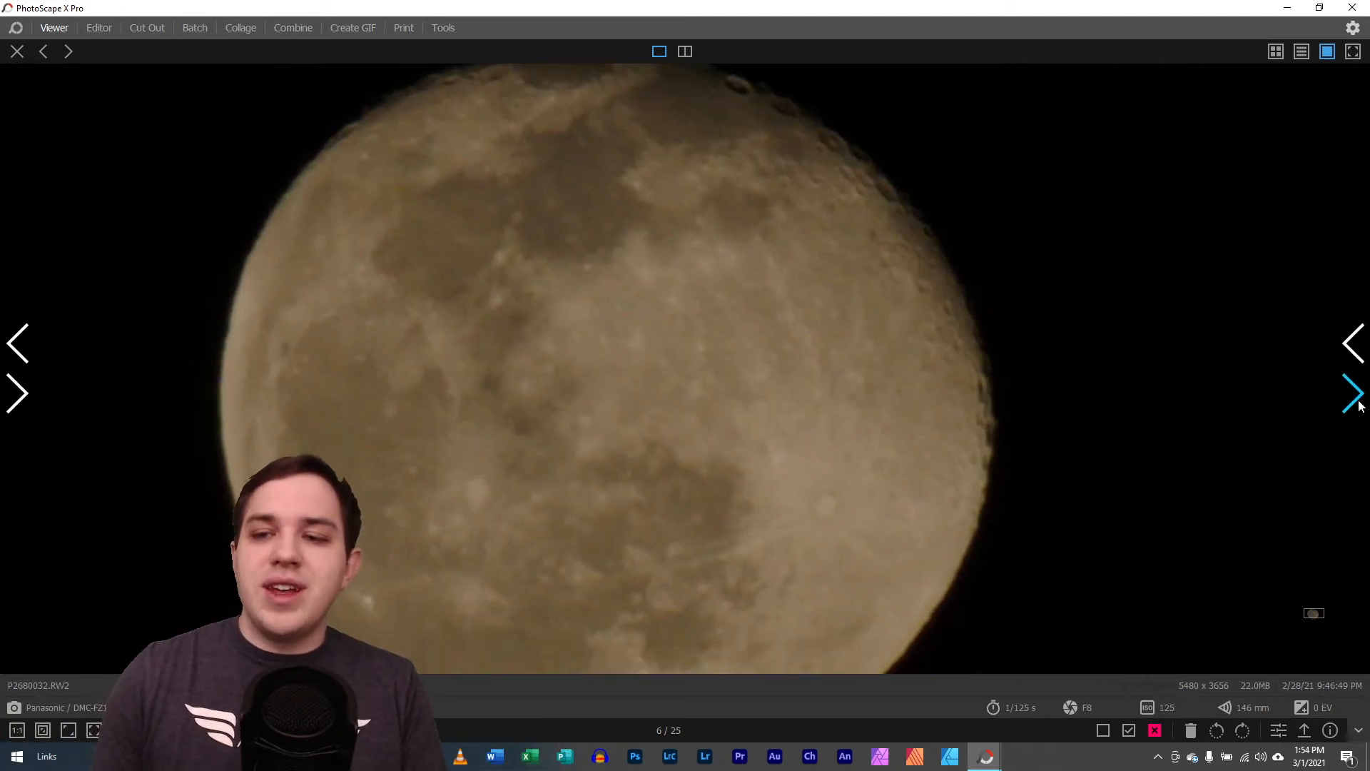
Advance to the next photo, P2680033.RW2, and inspect its moon detail up close
left_click(1356, 399)
left_click(685, 367)
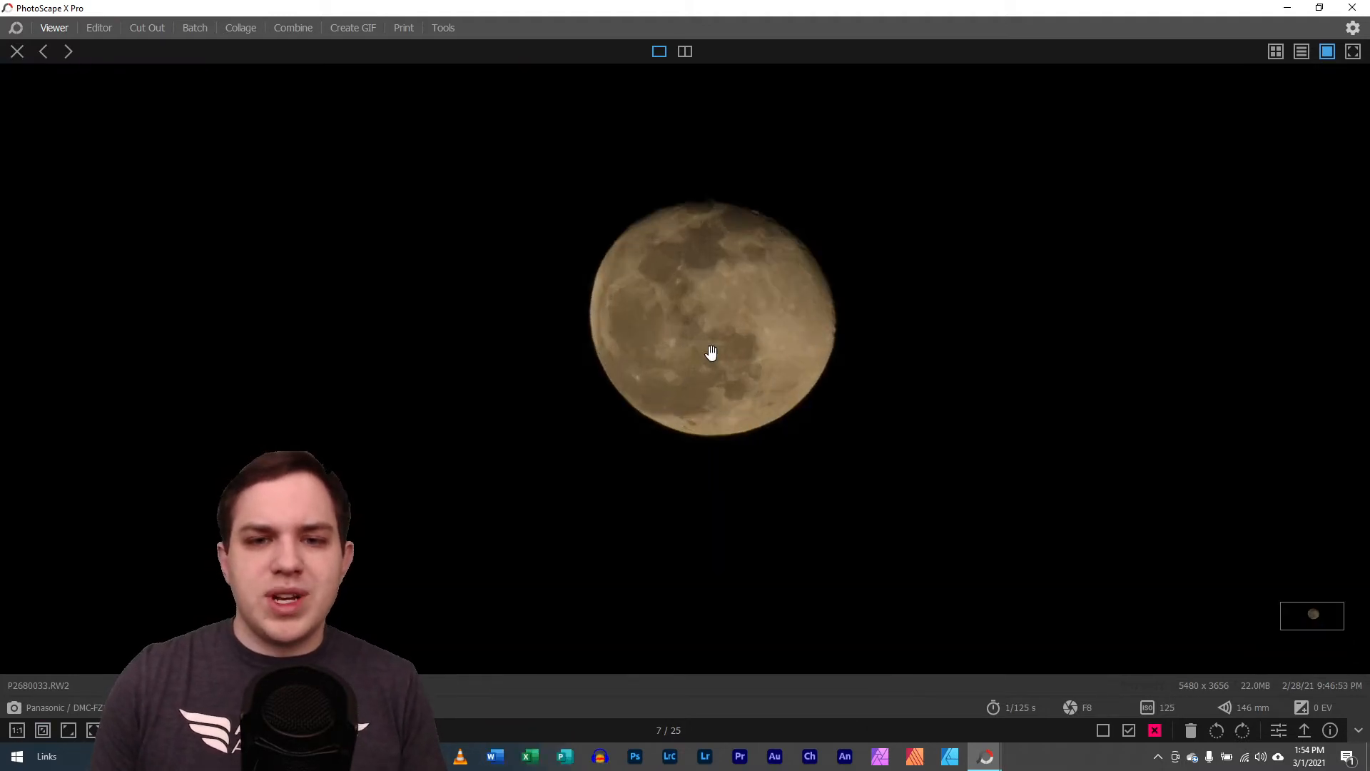
left_click_drag(763, 258, 654, 437)
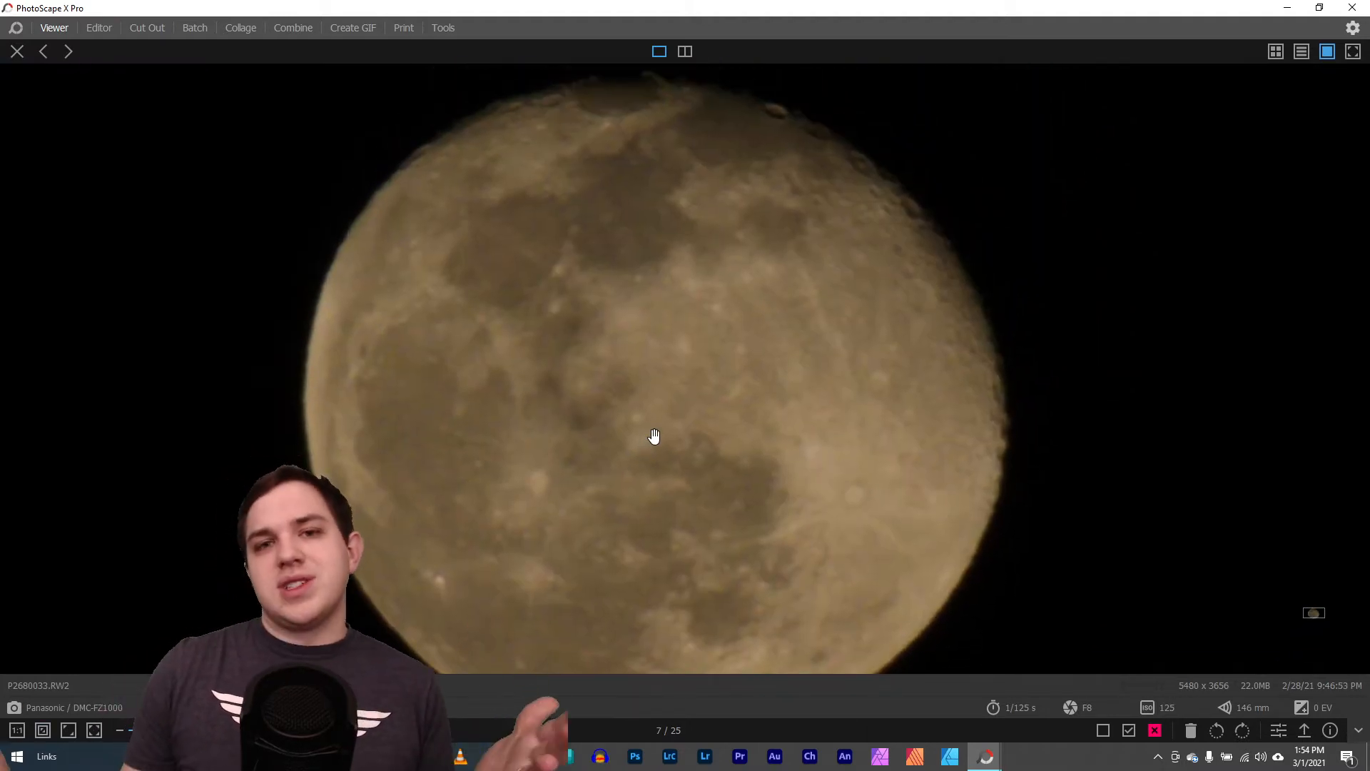
Compare P2680033.RW2 and P2680034.RW2 side by side, examining the craters along the moon's upper edge for sharpness
left_click(685, 53)
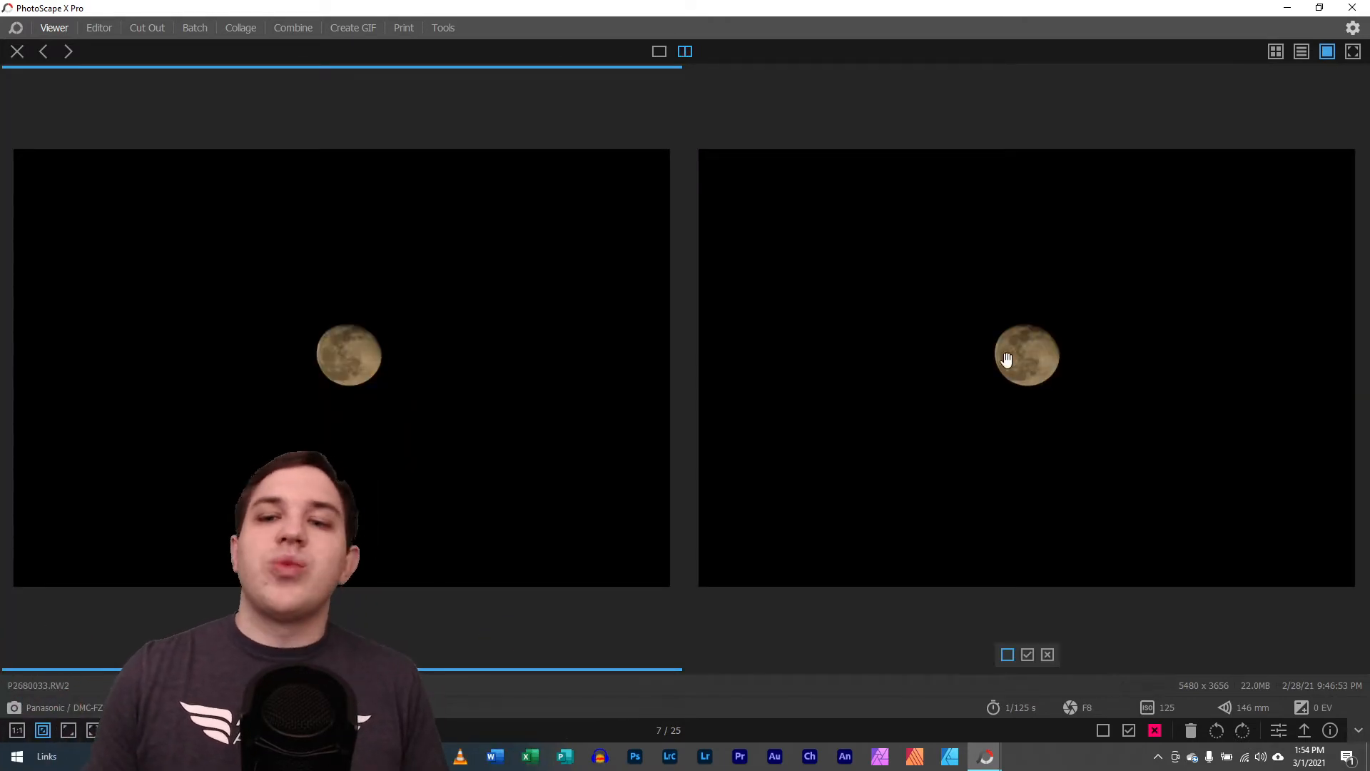
scroll(1035, 375, "up", 1)
scroll(1032, 374, "up", 2)
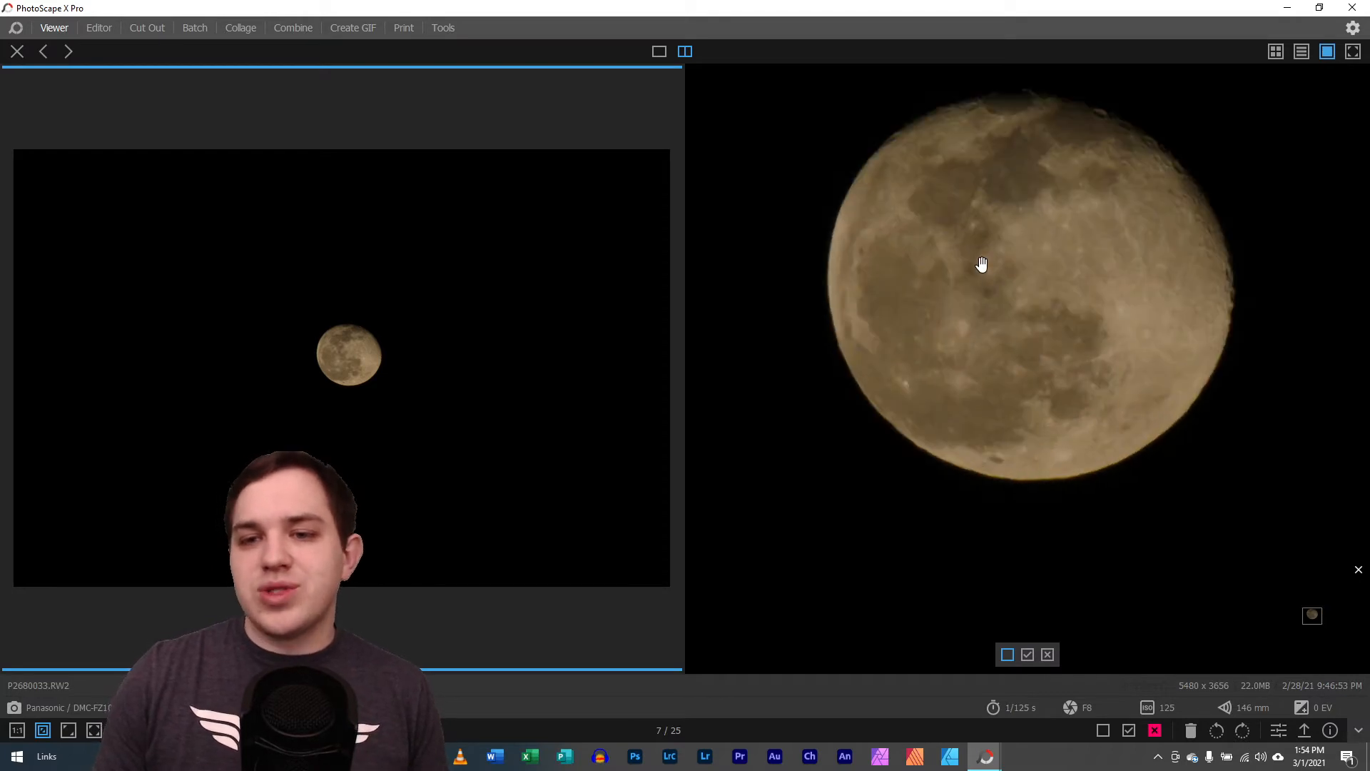
left_click_drag(982, 262, 991, 333)
scroll(1014, 343, "up", 3)
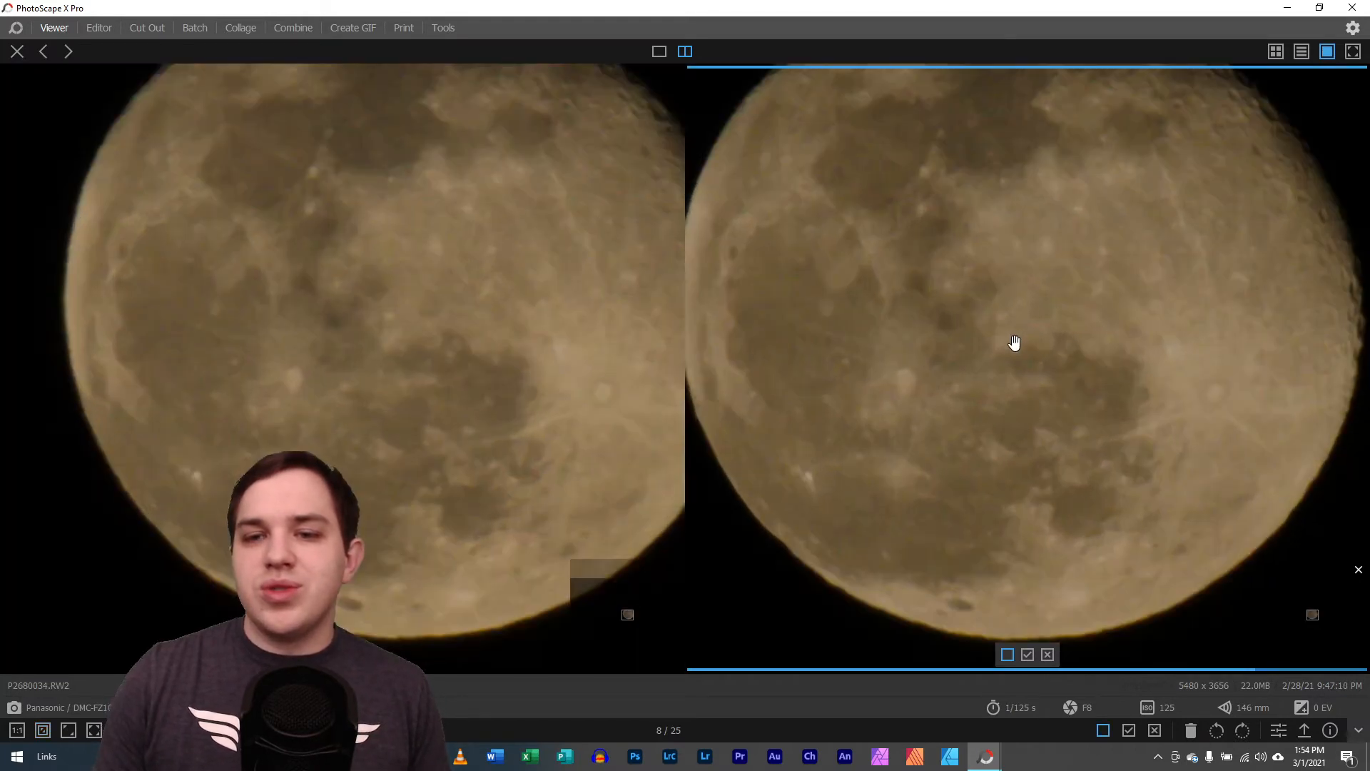
scroll(946, 323, "up", 3)
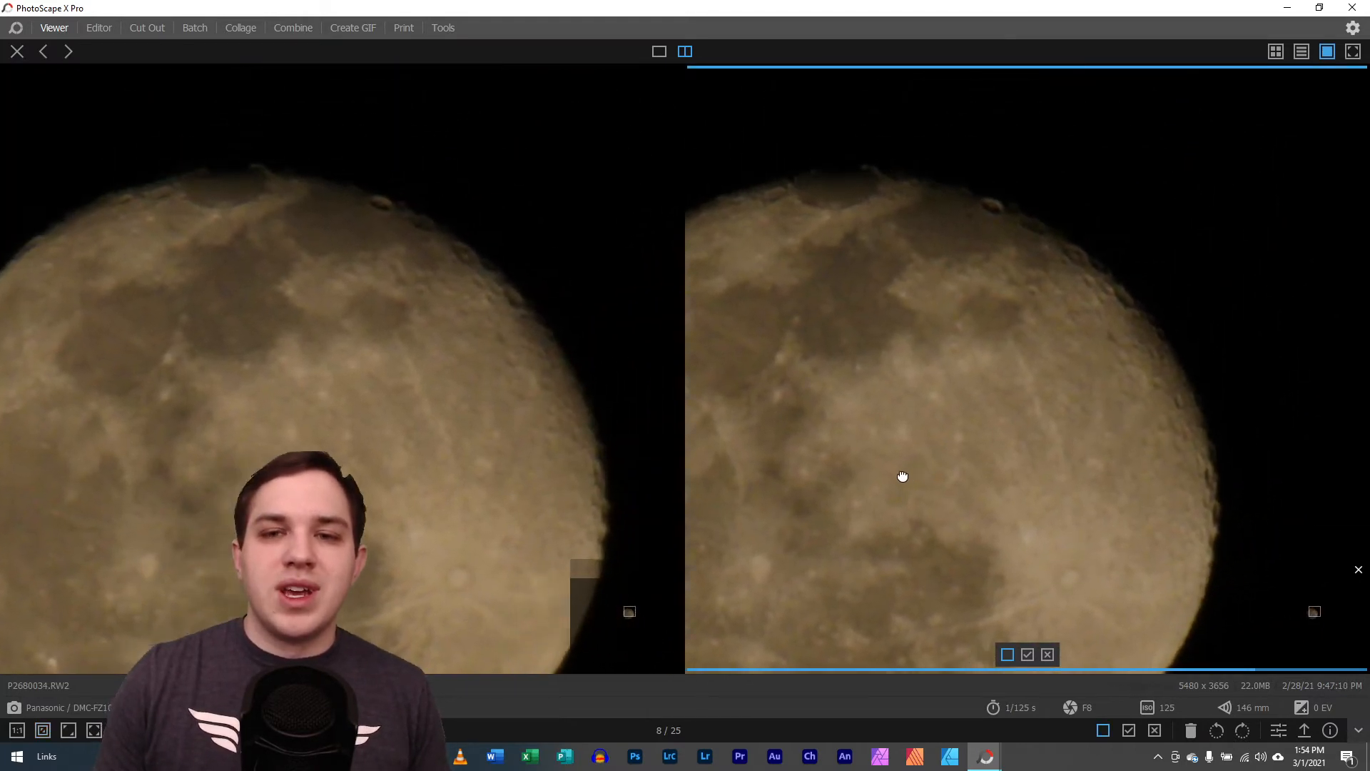
scroll(875, 347, "up", 1)
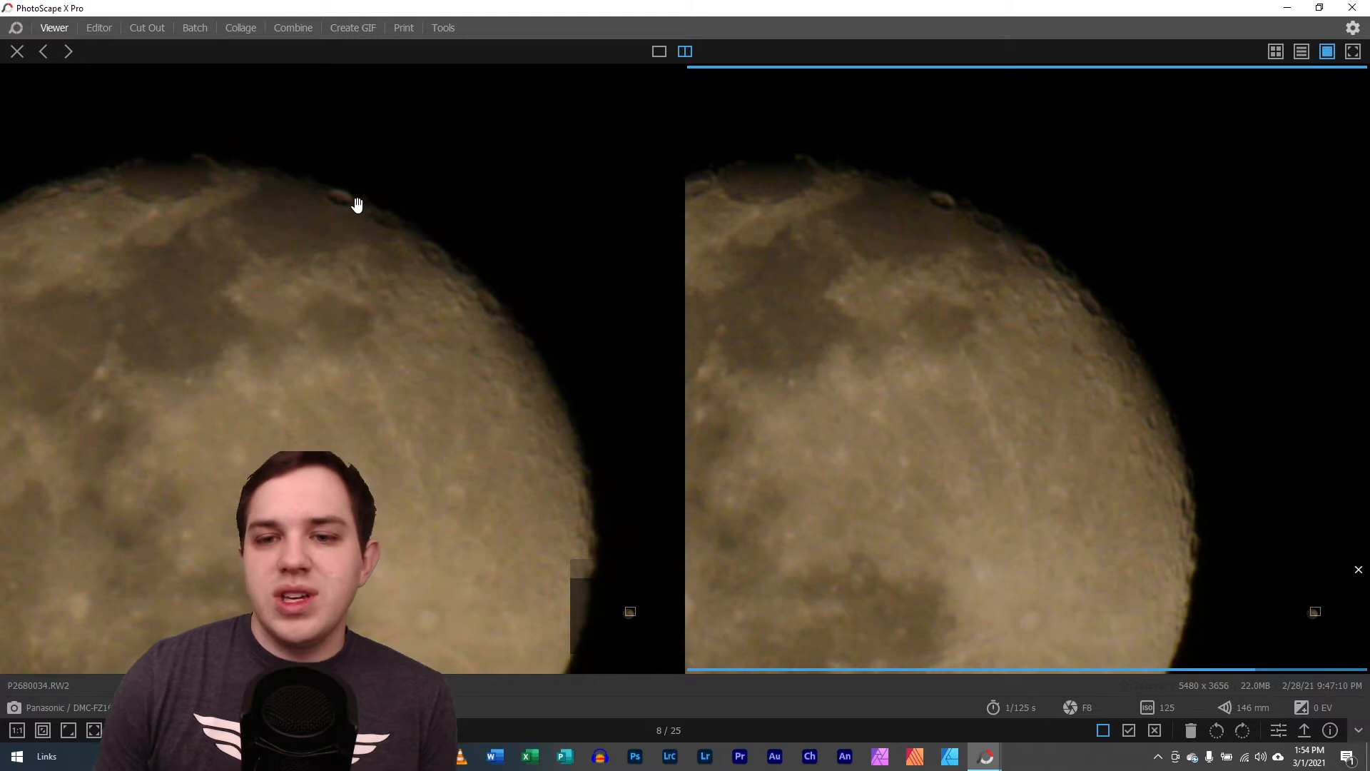
left_click_drag(396, 407, 392, 560)
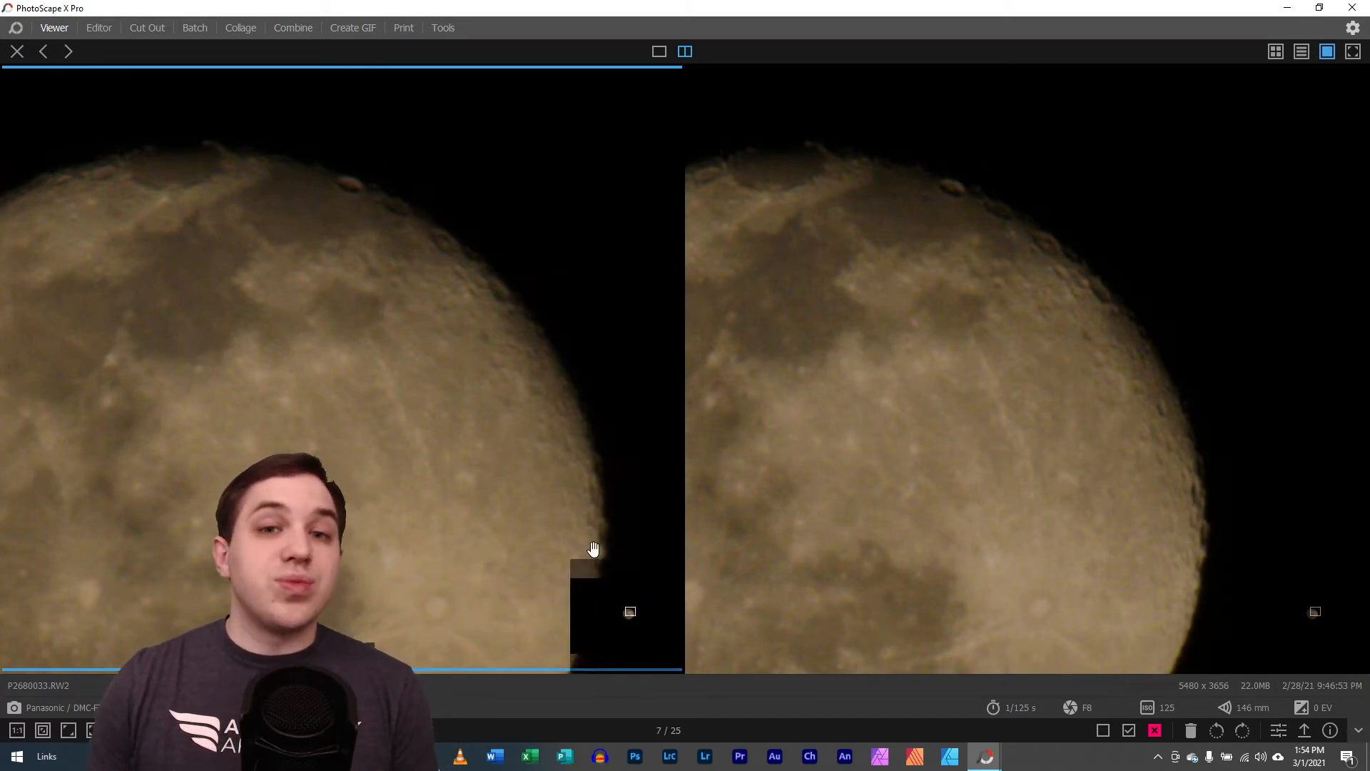
Return to the thumbnail grid and review the flagged and rejected marks and the available flag filter options
left_click(18, 51)
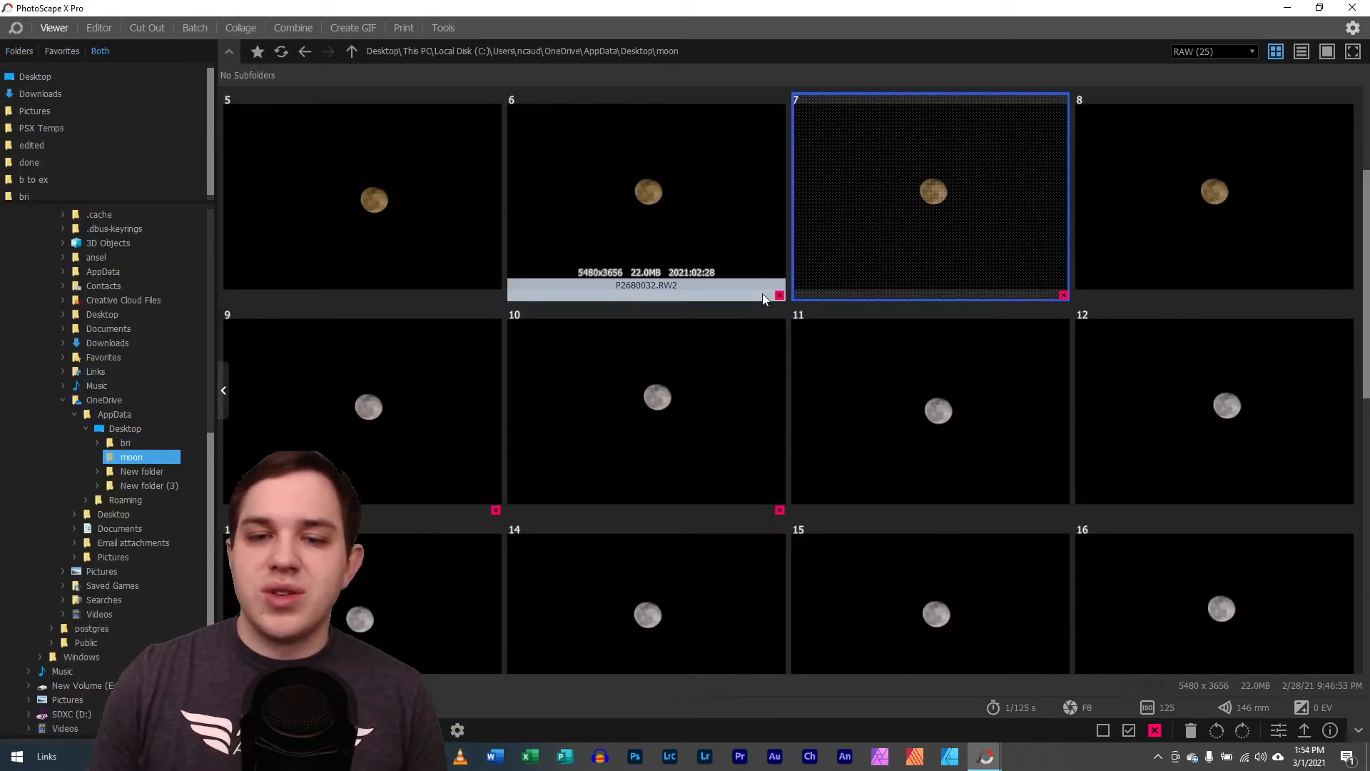
scroll(814, 333, "down", 5)
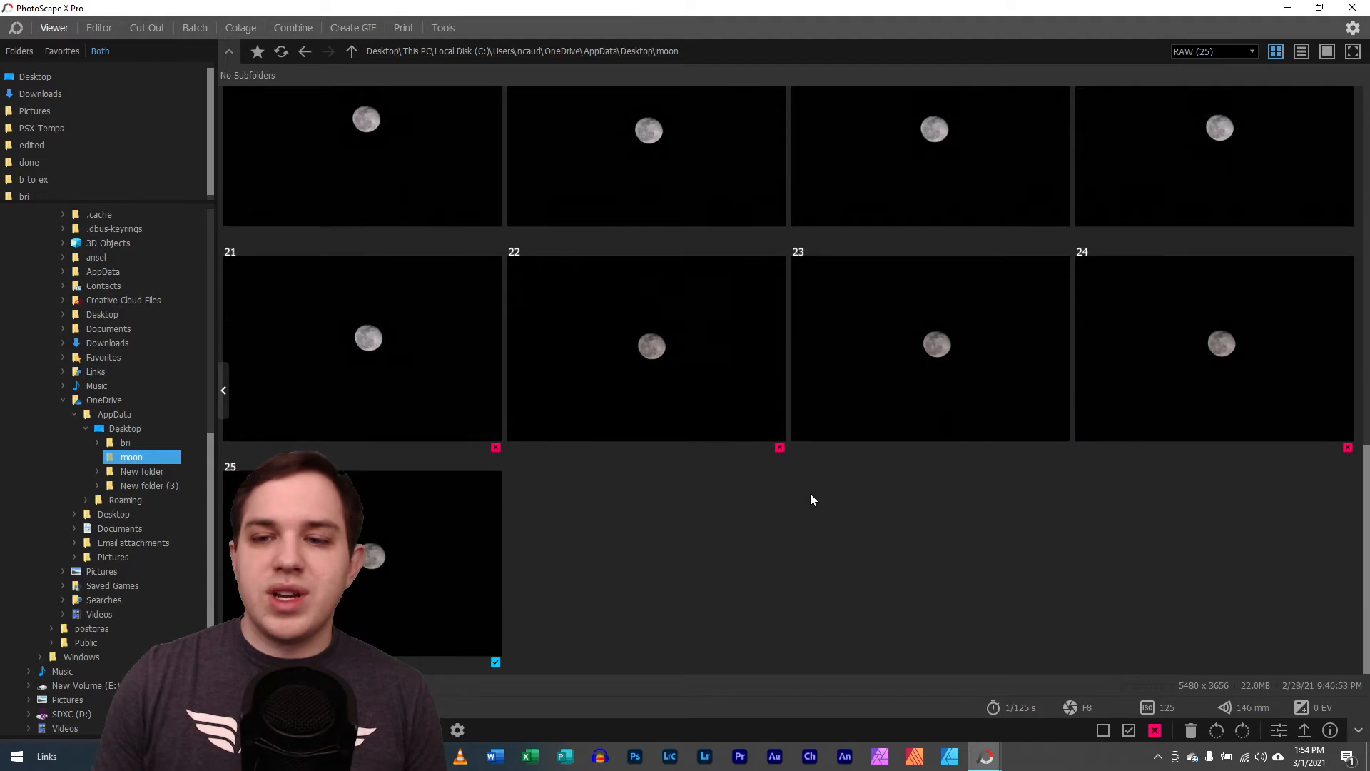
left_click(495, 661)
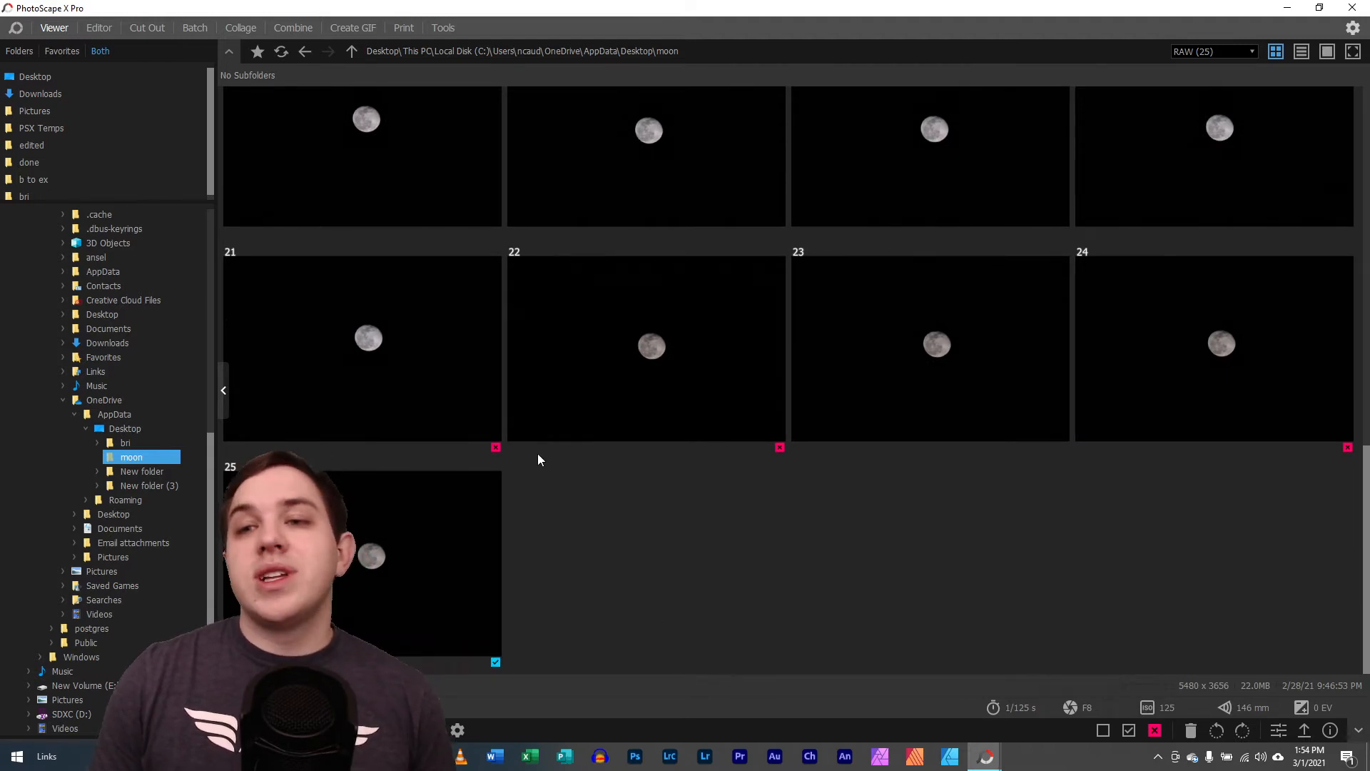
left_click(1238, 53)
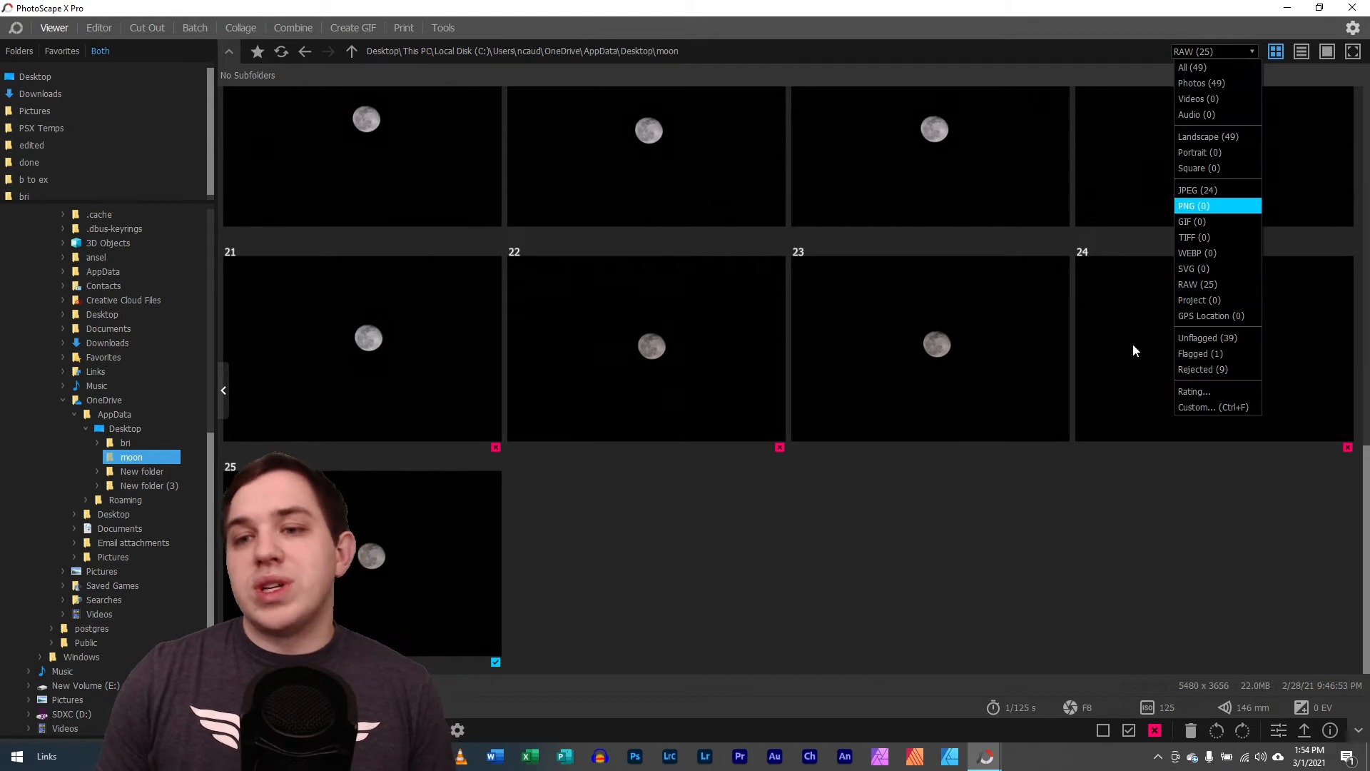
Compare the flagged photo P2680051.RW2 with P2680050.RW2 side by side for sharpness, then return to the thumbnail grid
left_click(409, 564)
double_click(409, 564)
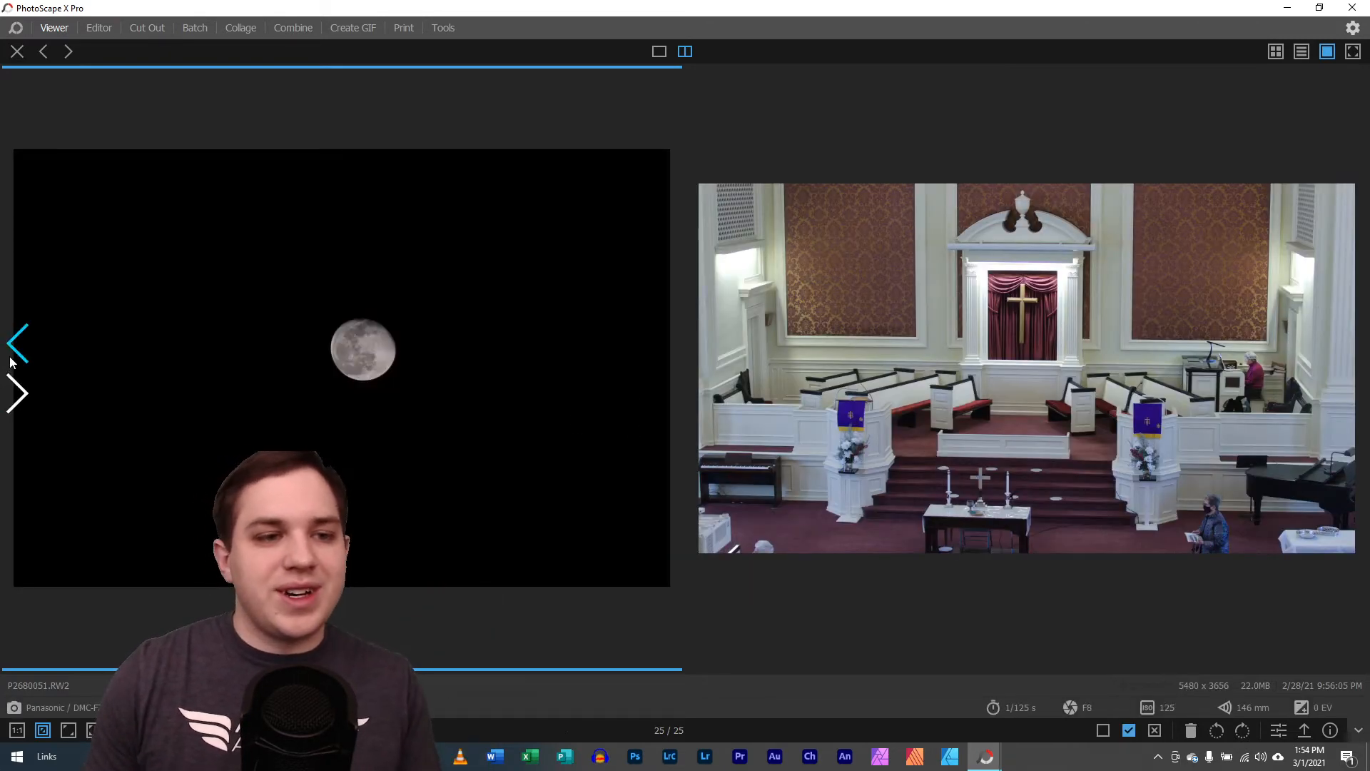
left_click(13, 341)
scroll(845, 378, "up", 10)
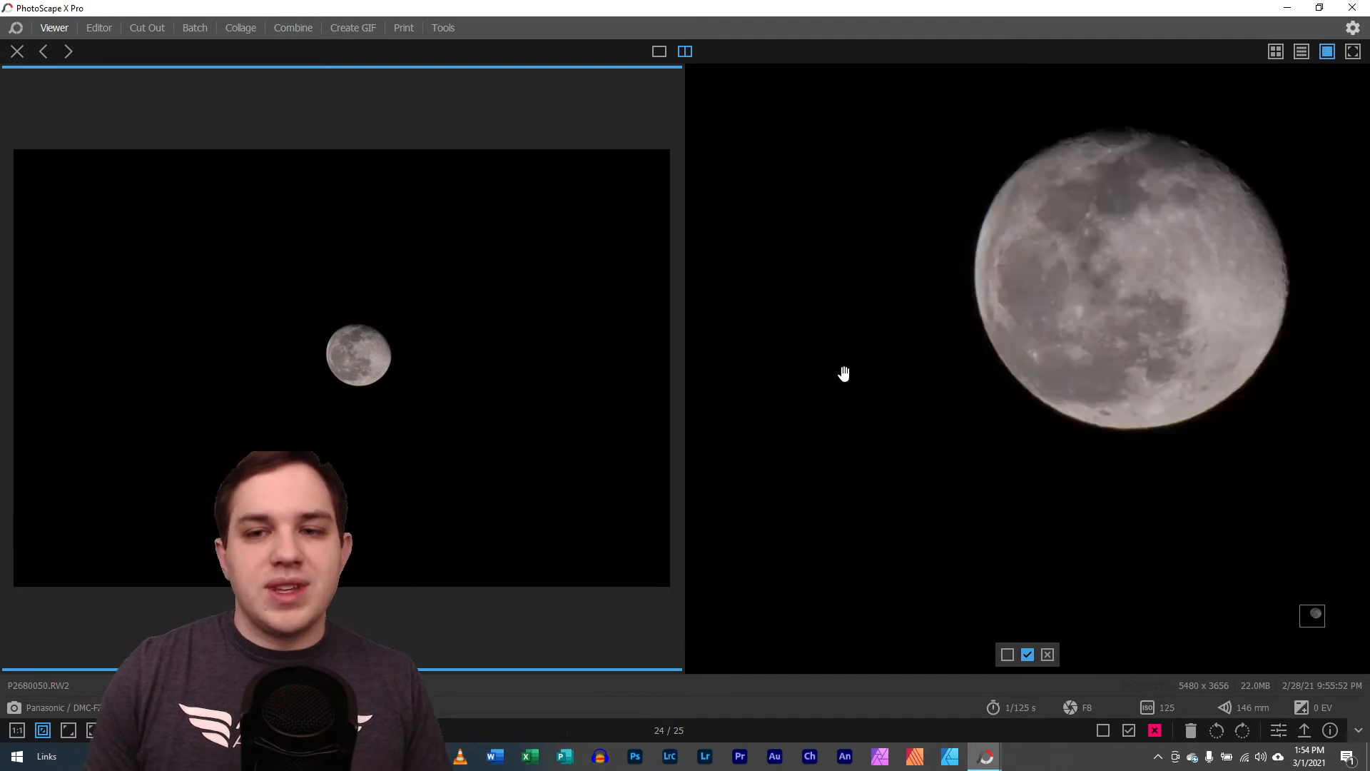
left_click_drag(796, 355, 748, 412)
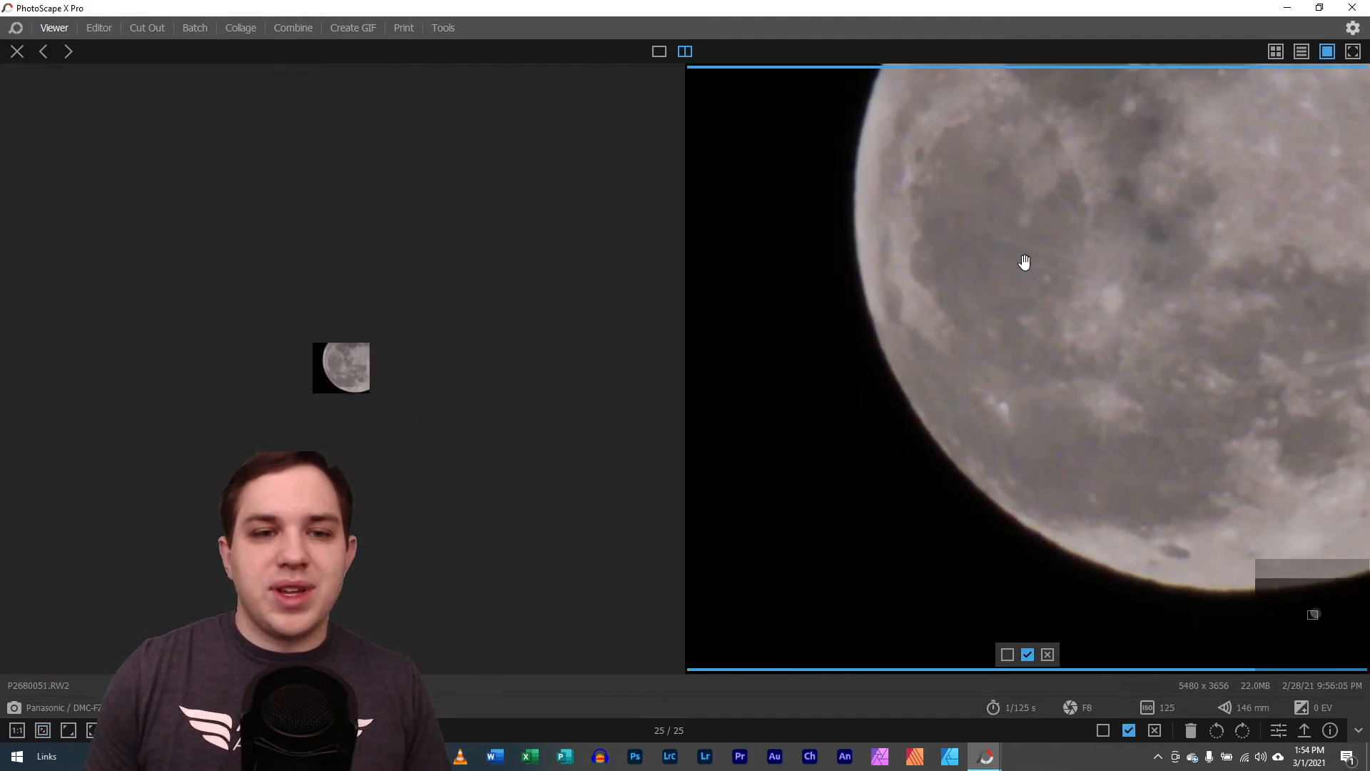
left_click_drag(1024, 262, 743, 426)
scroll(888, 370, "down", 4)
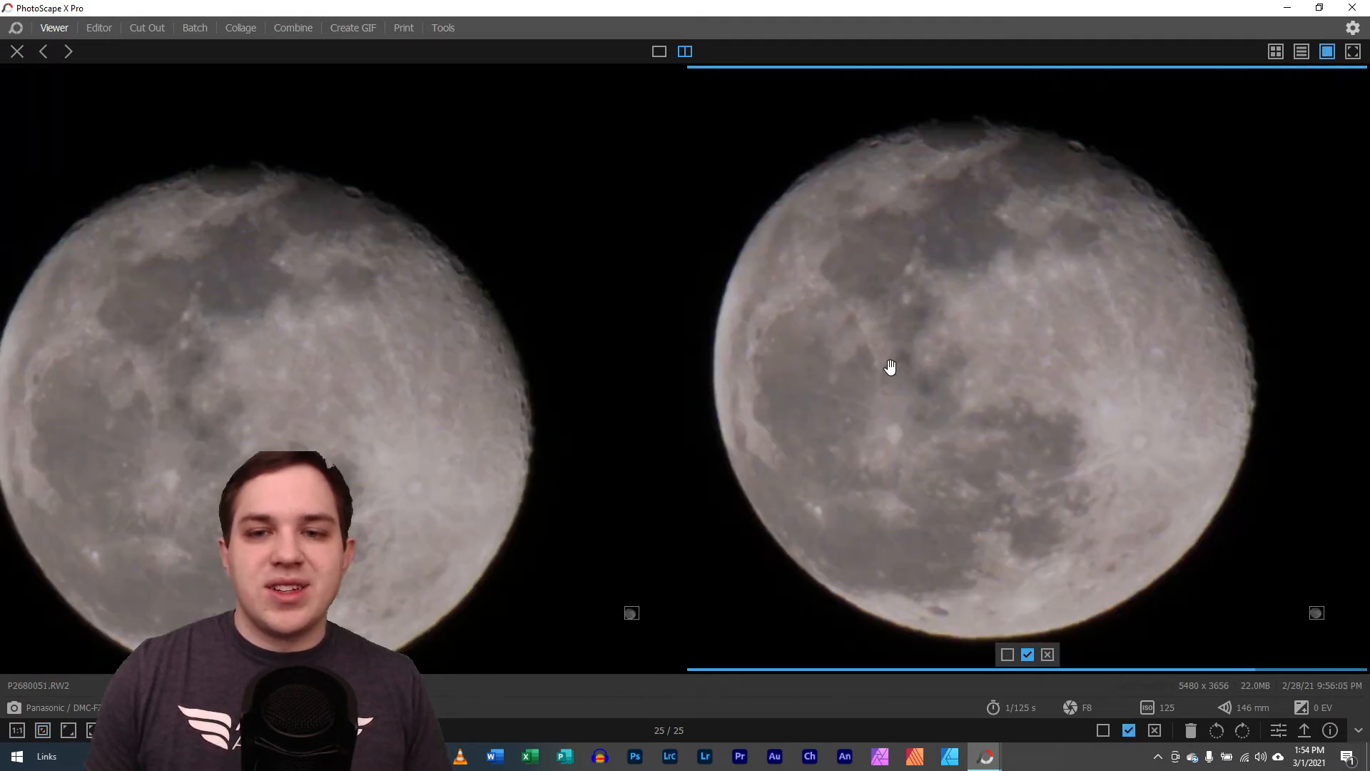
scroll(969, 300, "up", 3)
left_click_drag(971, 300, 957, 398)
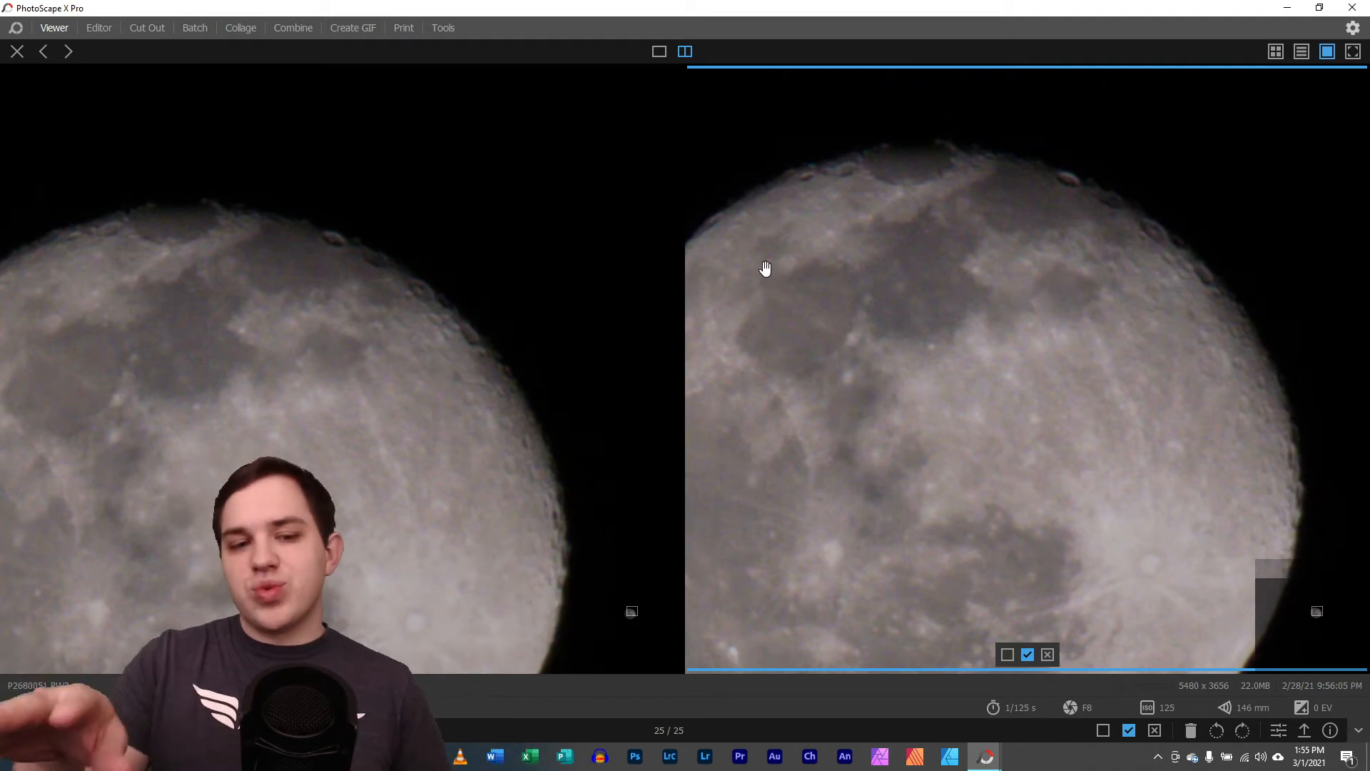
left_click(17, 50)
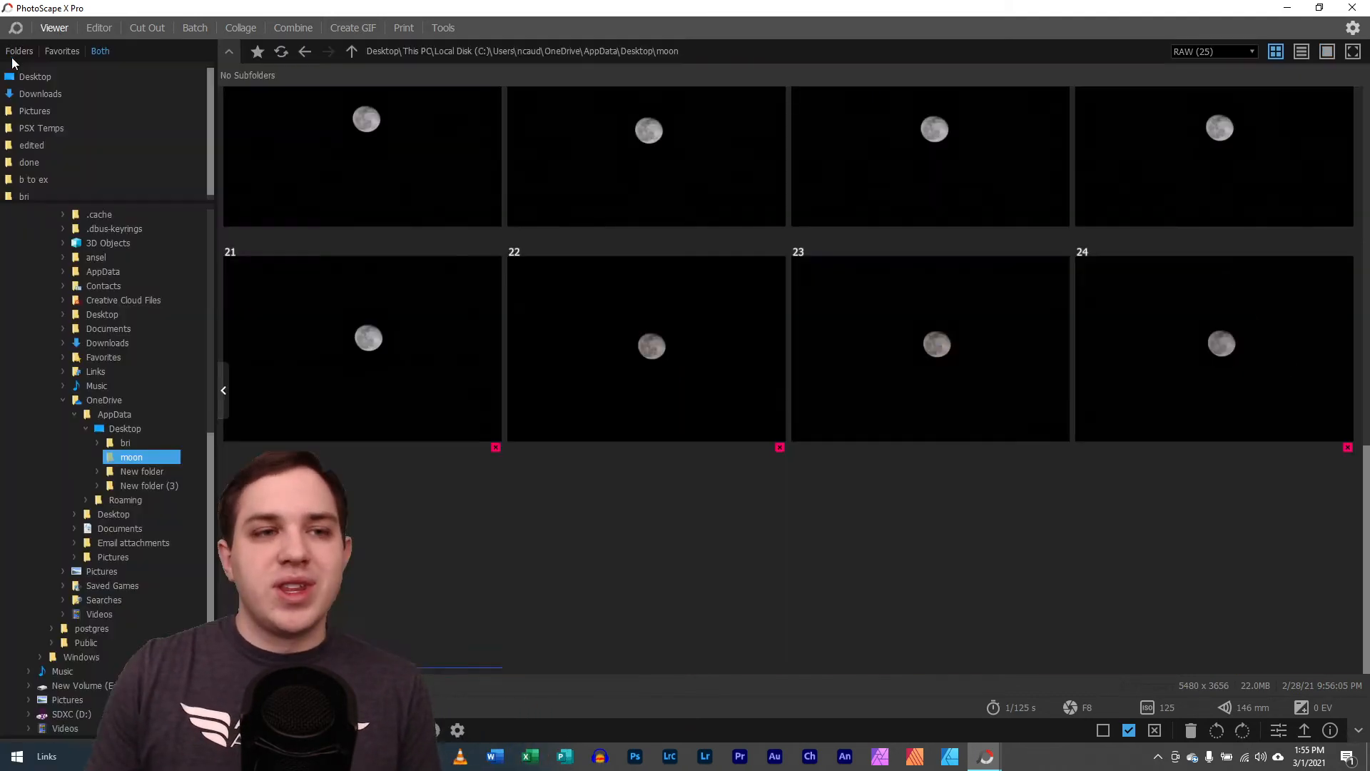
Open P2680051.RW2 in the Editor and roll its edits back to the original, restoring only the crop
left_click(98, 28)
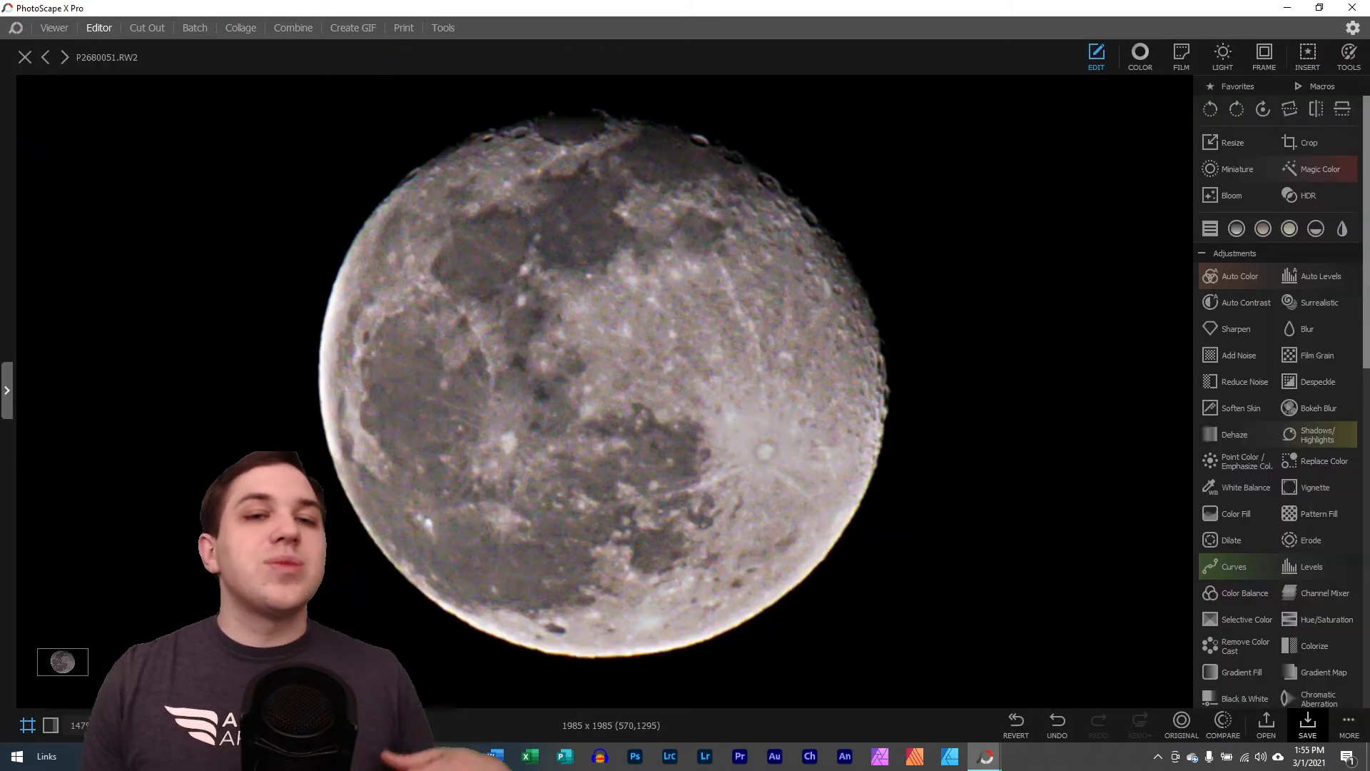
left_click_drag(179, 726, 153, 725)
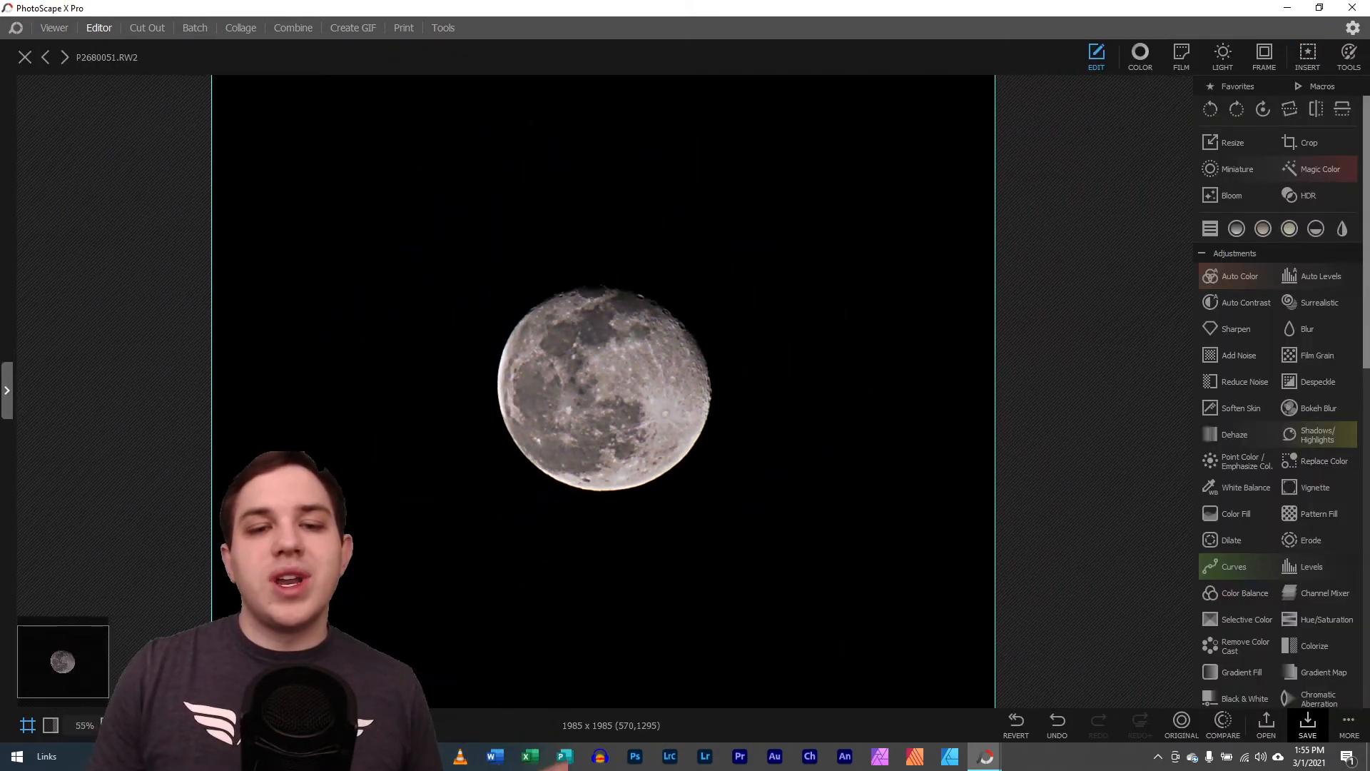
left_click(154, 726)
left_click(155, 725)
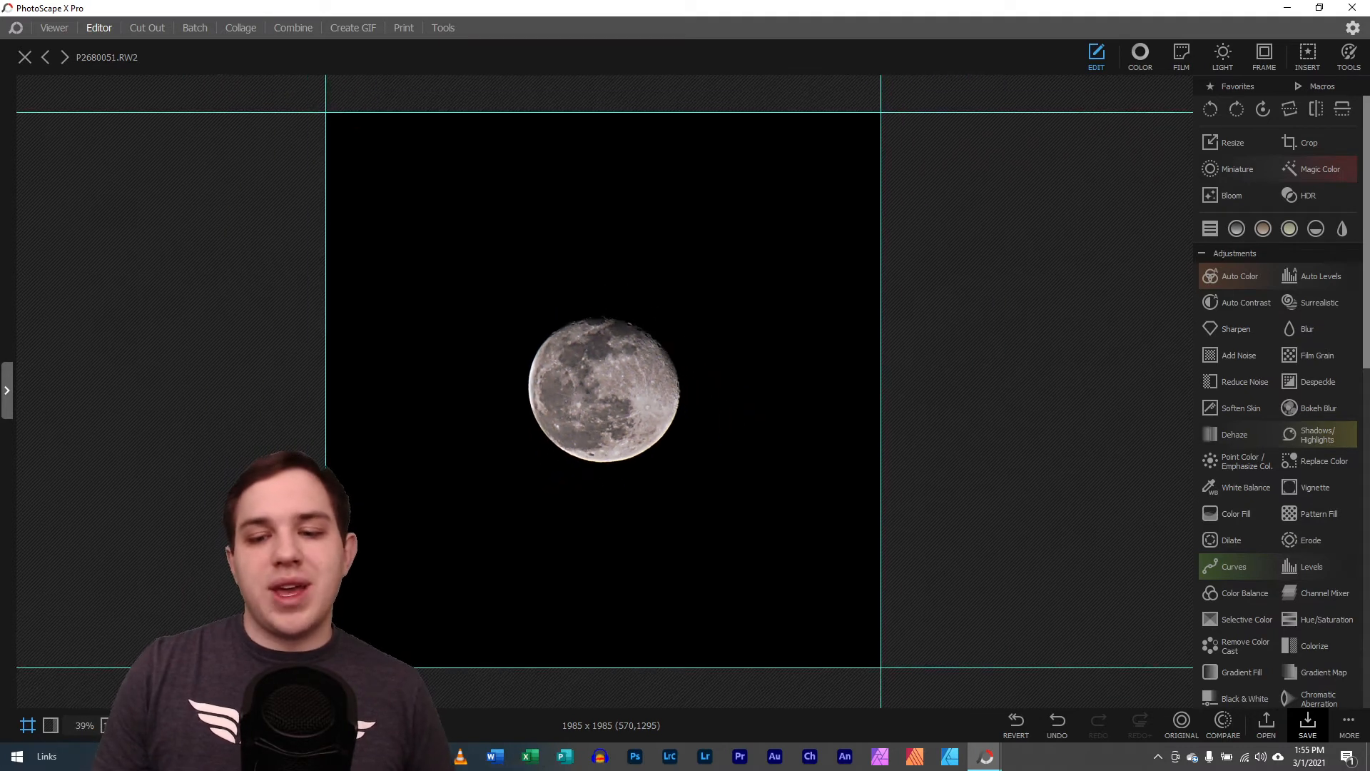
left_click(1017, 725)
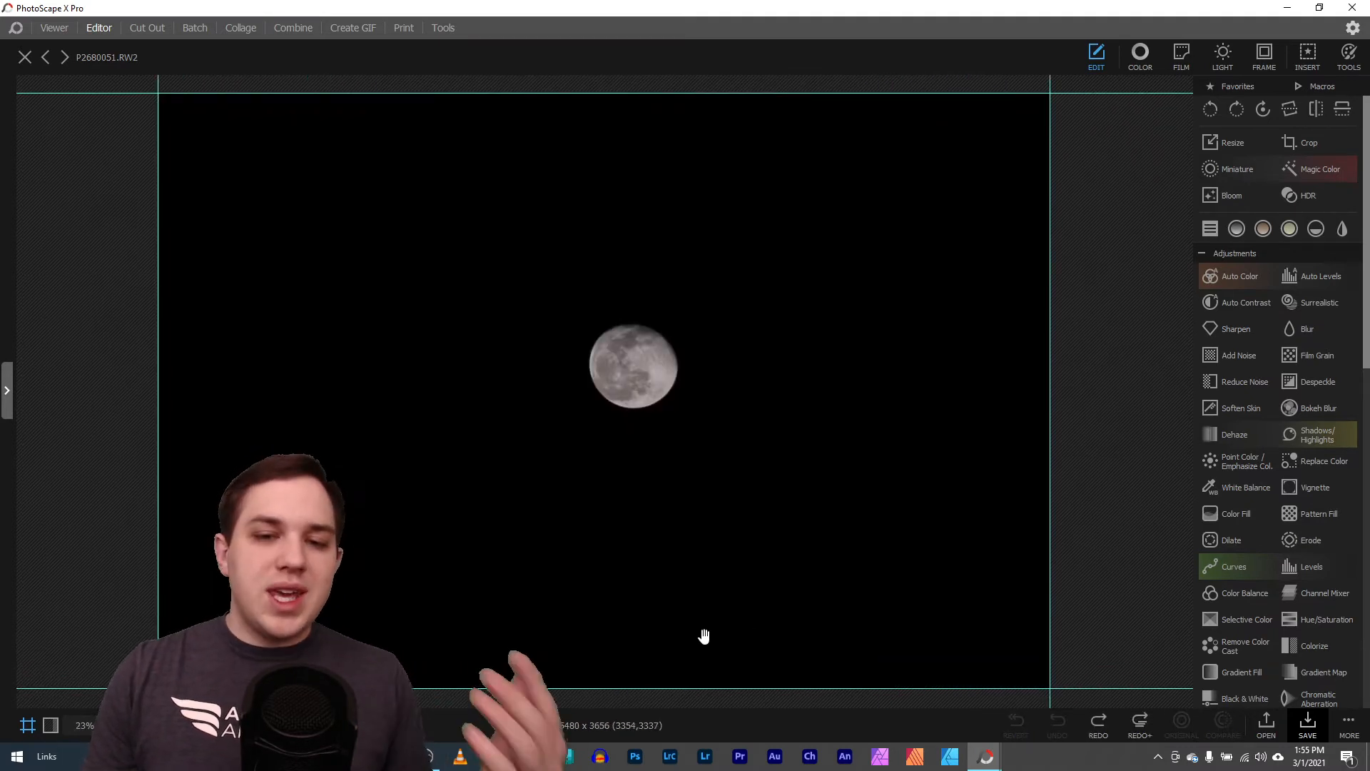
left_click(1097, 723)
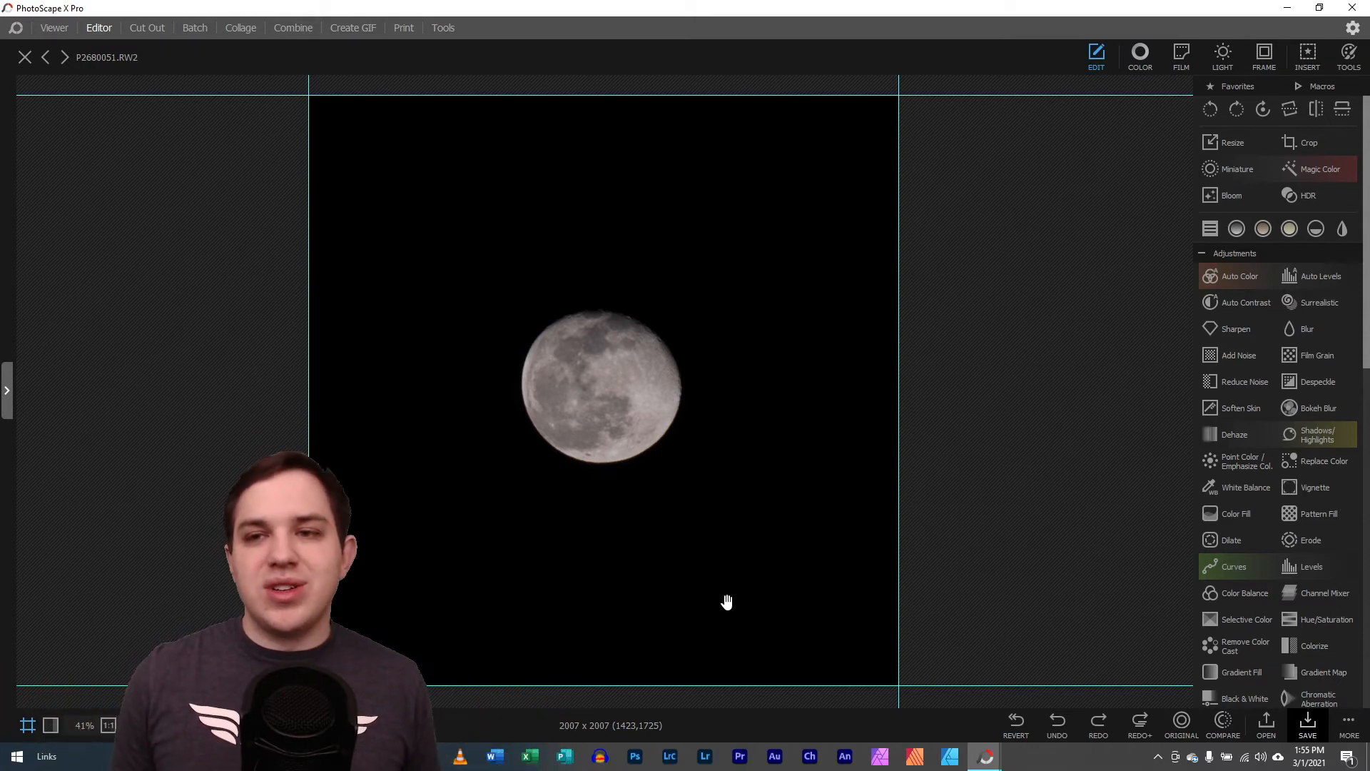
Preview the available Film and Duotone presets on the cropped moon photo
left_click(1185, 54)
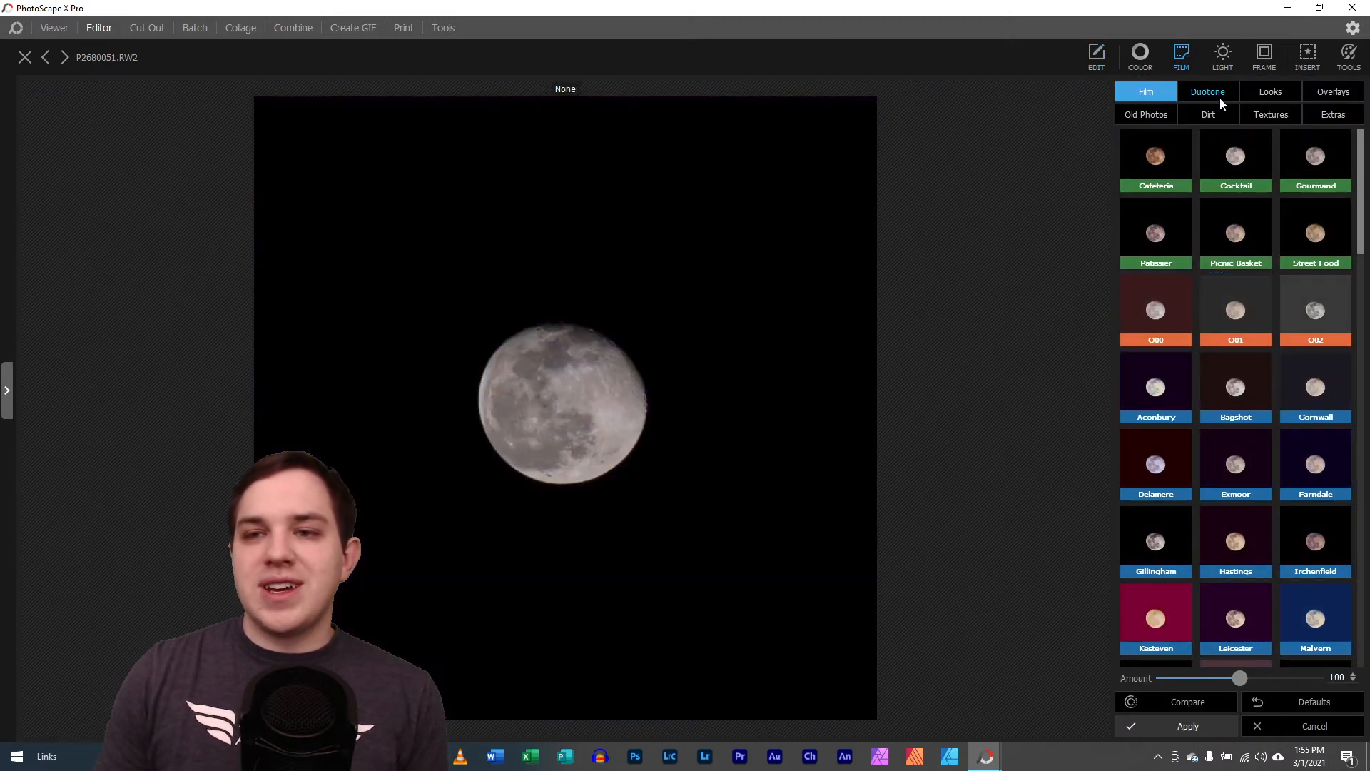
left_click(1220, 100)
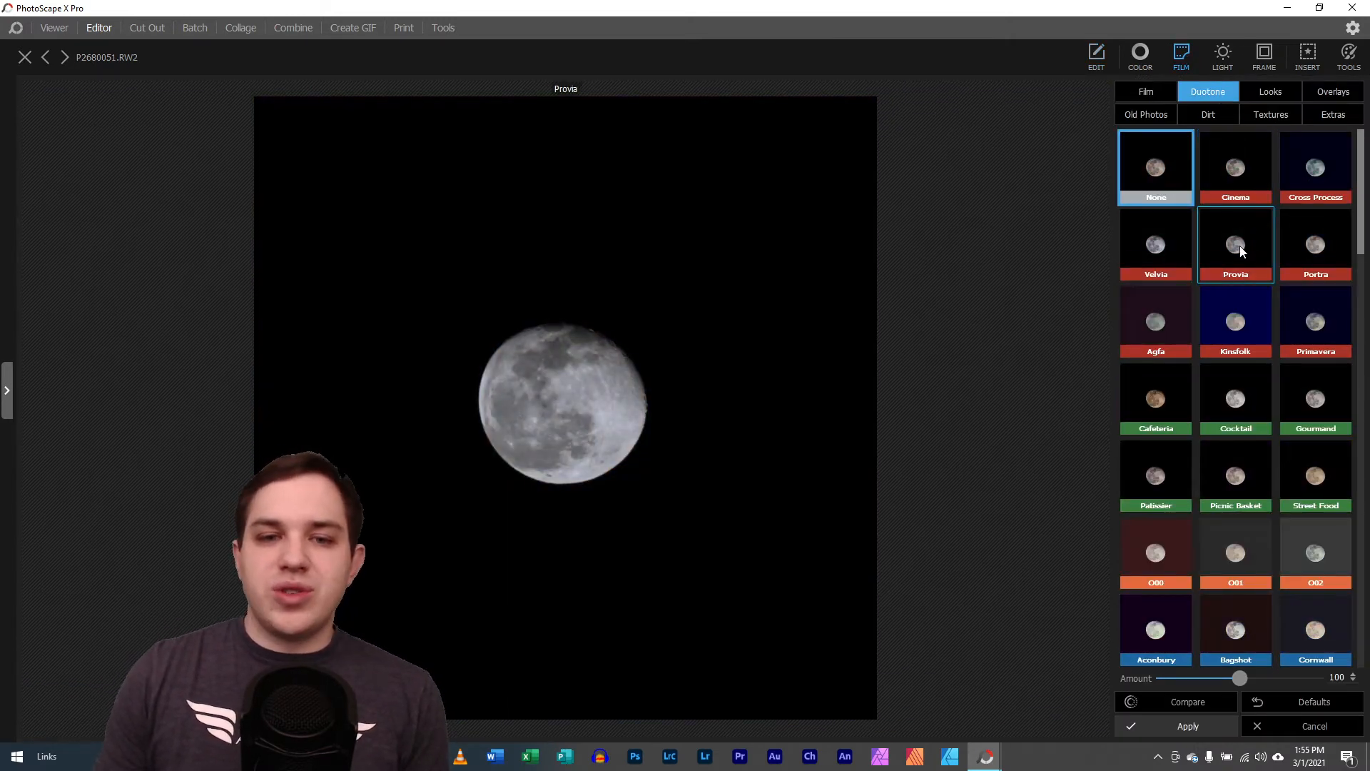
Browse the Light Leaks (1) overlays and preview several of them on the moon photo
left_click(1224, 57)
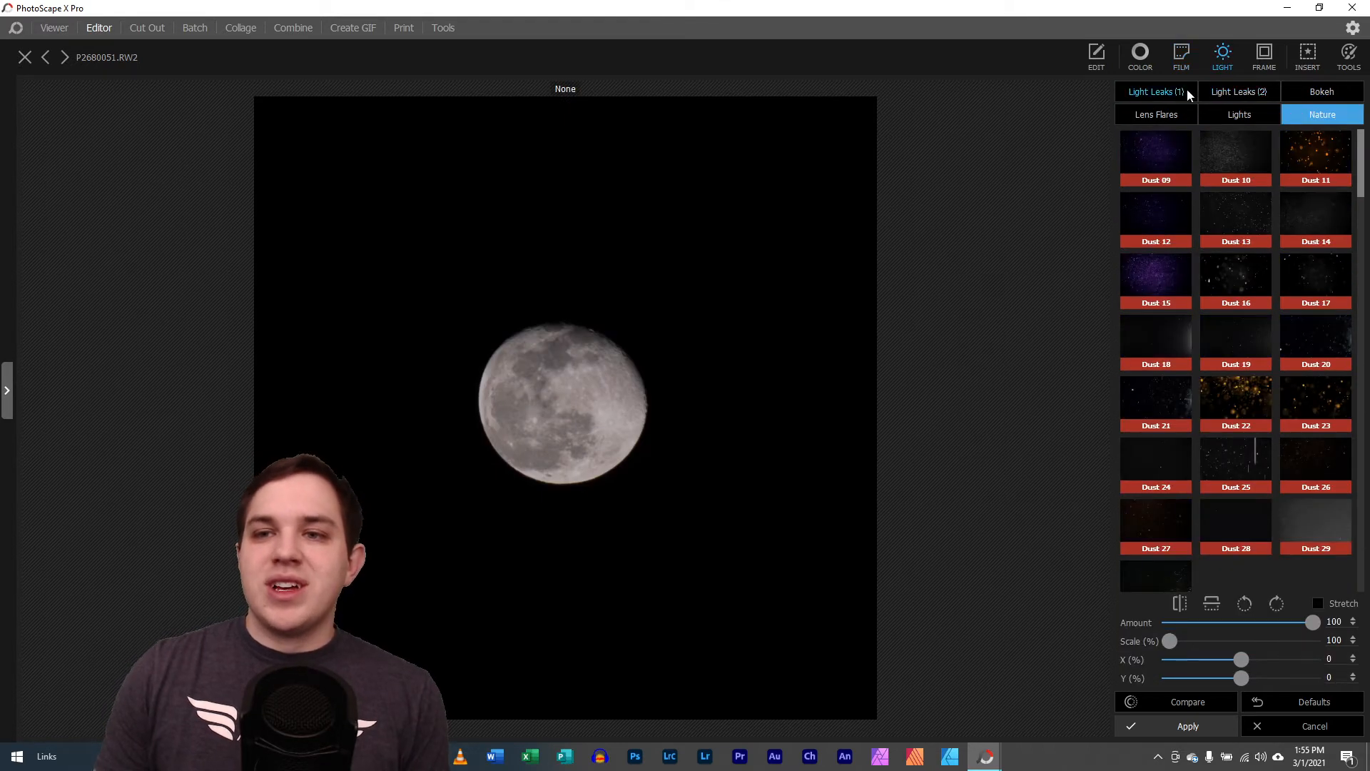
left_click(1155, 92)
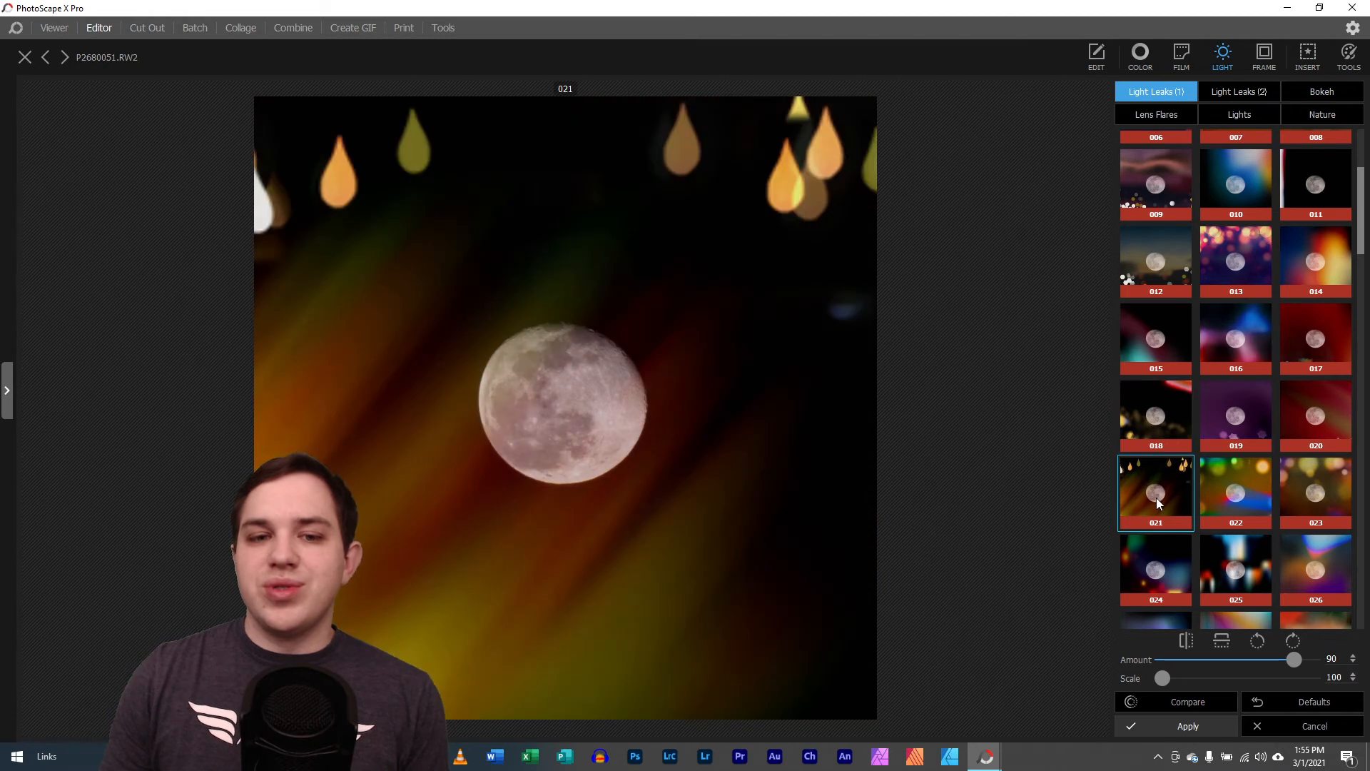
scroll(1217, 551, "down", 2)
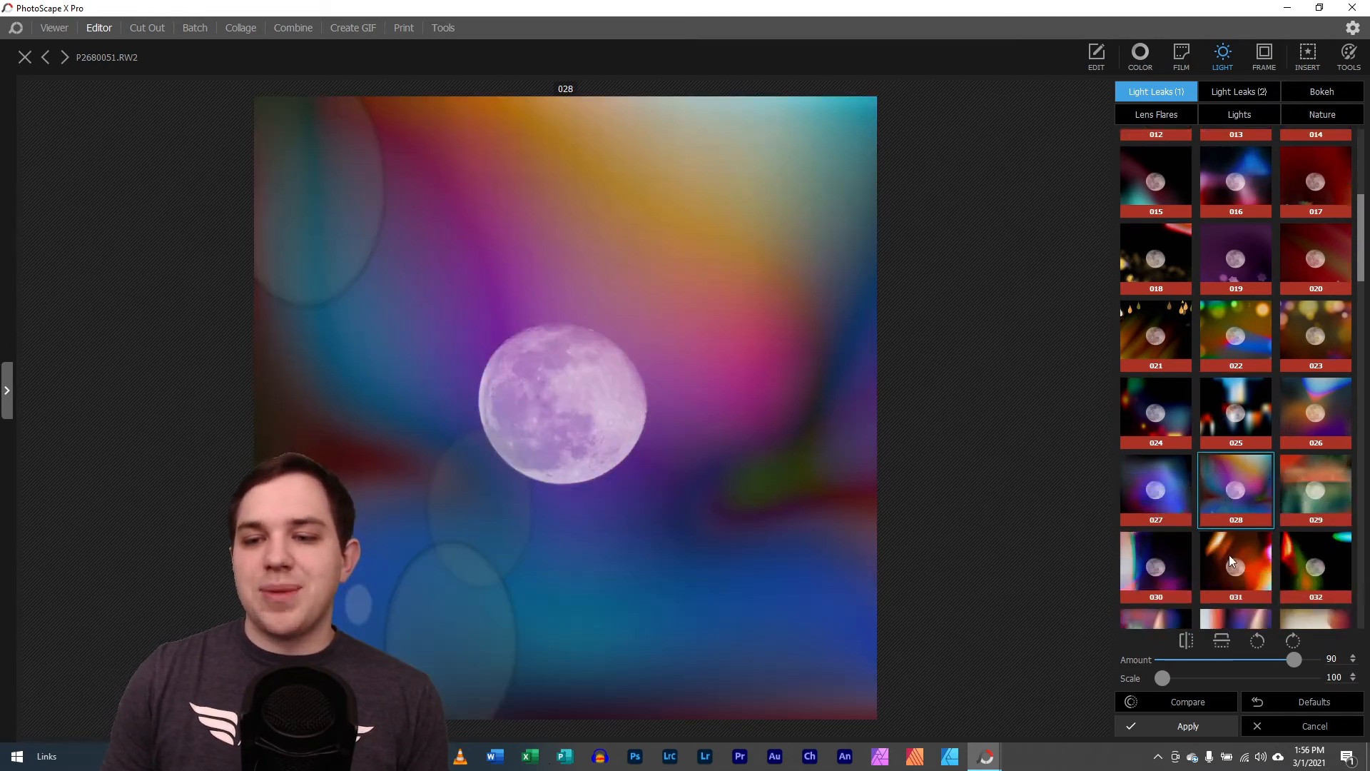
scroll(1240, 428, "down", 4)
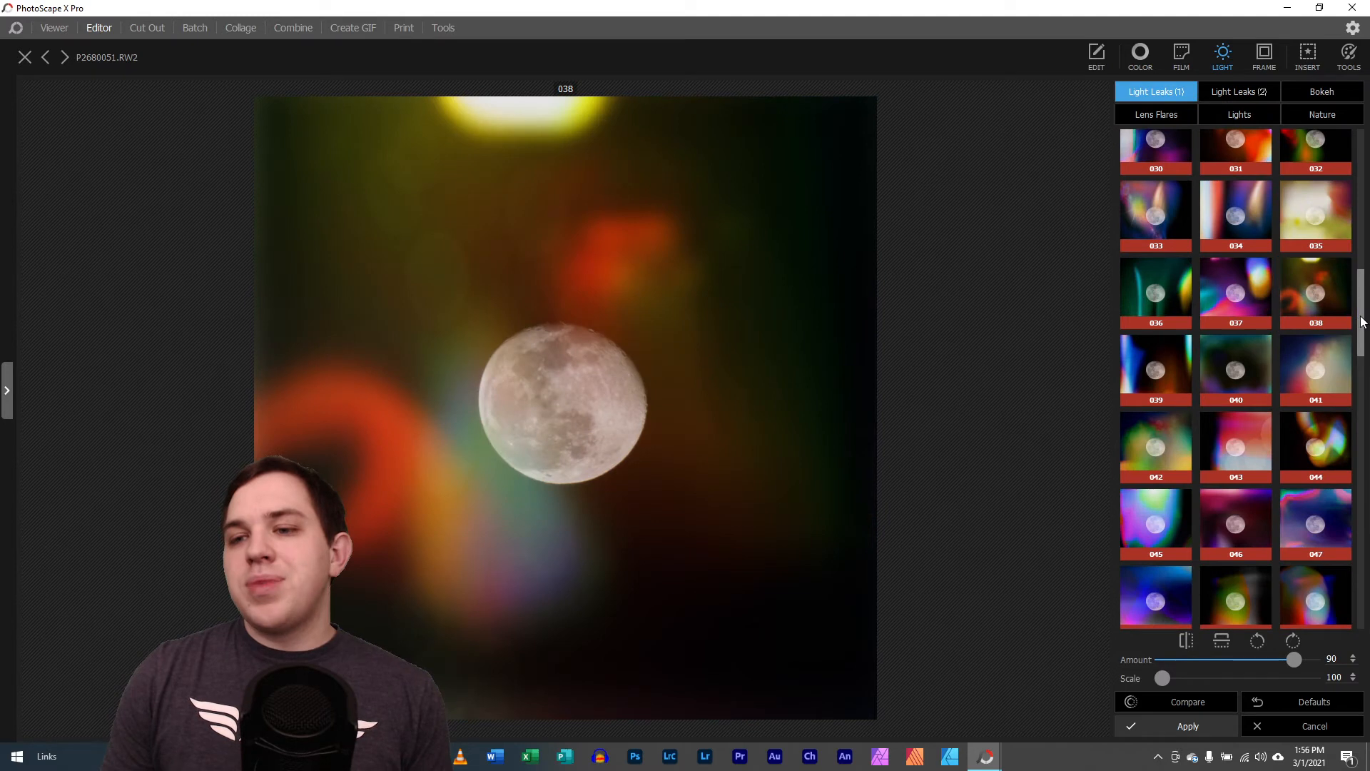
left_click_drag(1361, 300, 1350, 608)
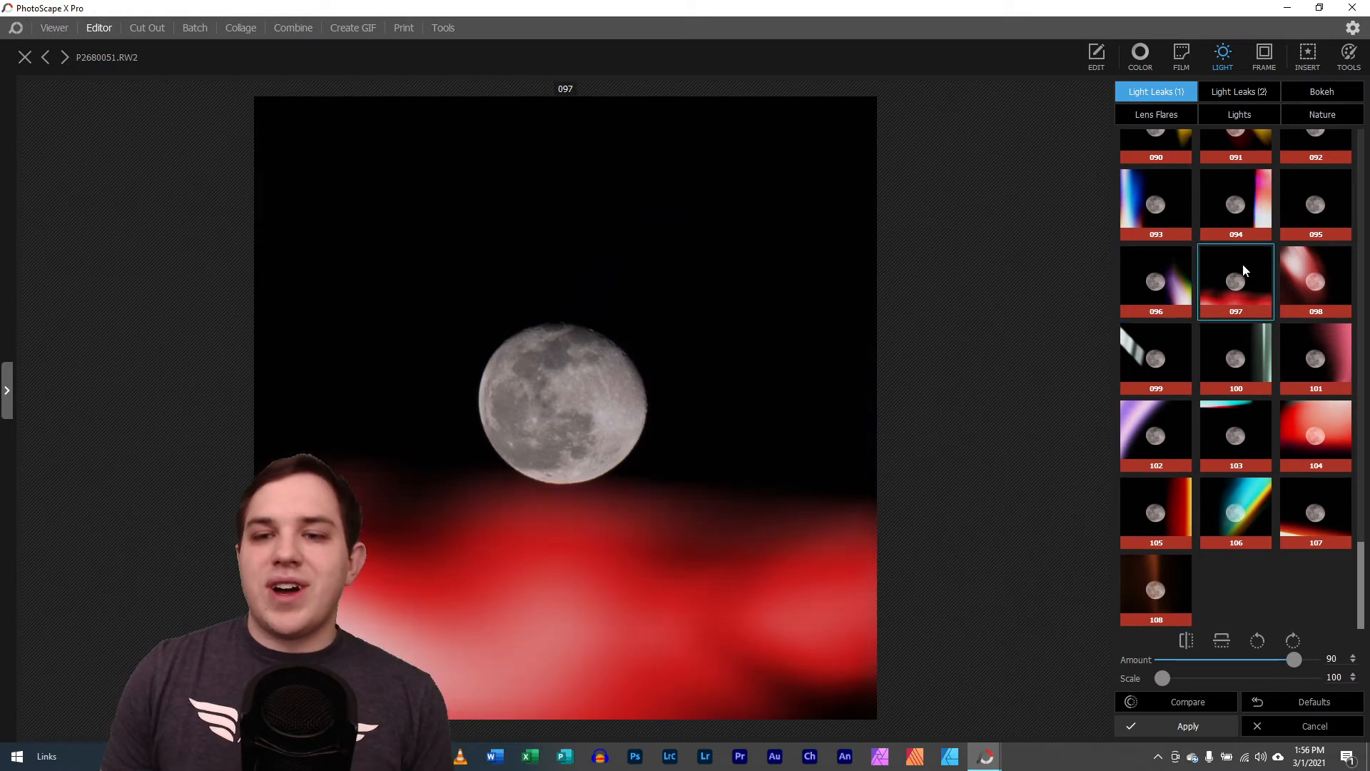
scroll(1241, 277, "up", 2)
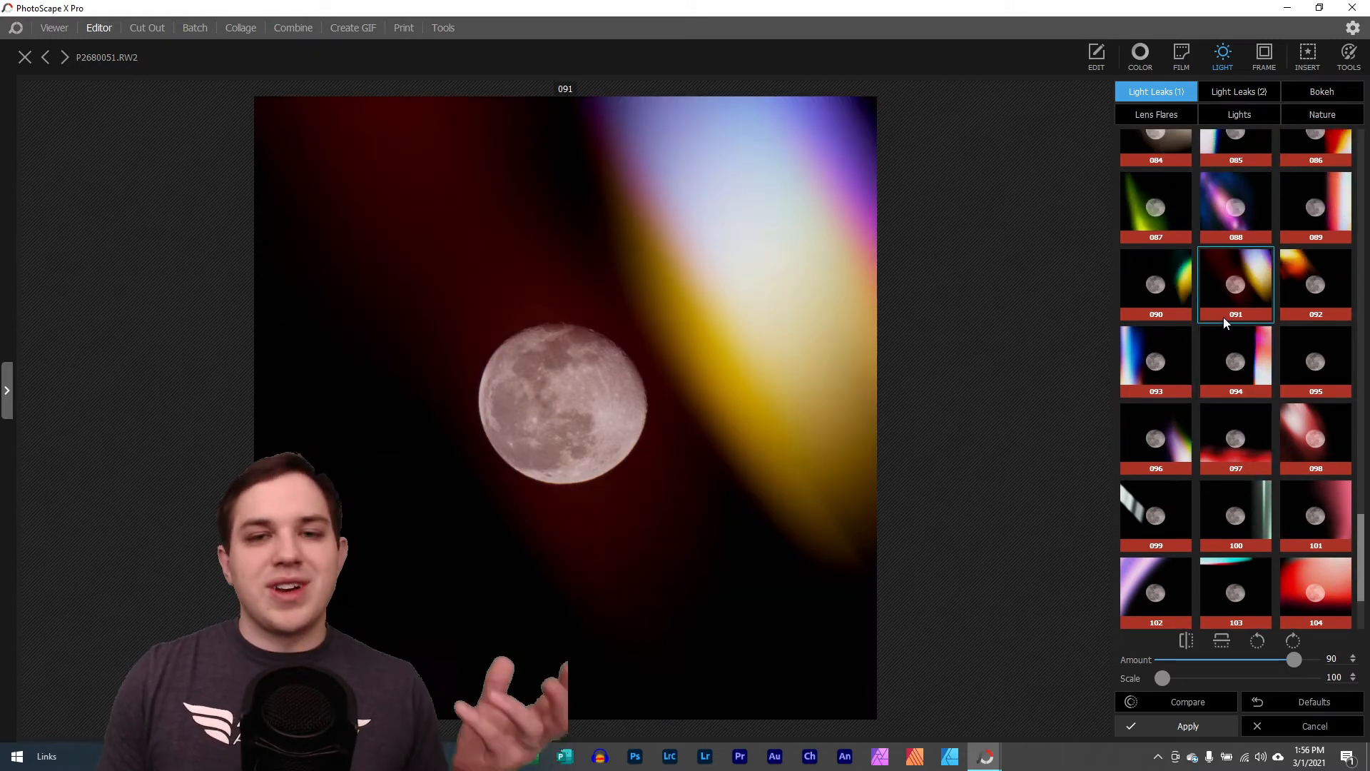
scroll(1224, 318, "up", 1)
scroll(1188, 357, "up", 4)
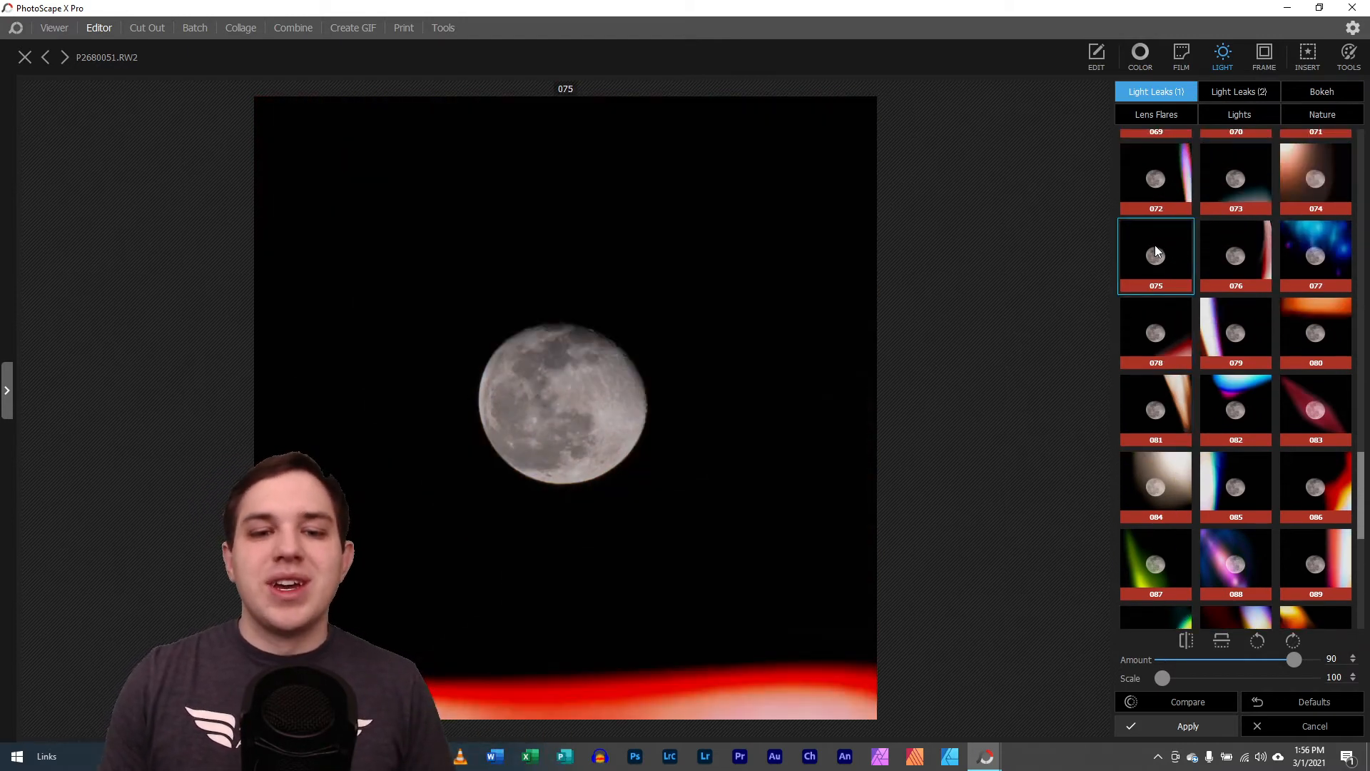
scroll(1154, 246, "up", 1)
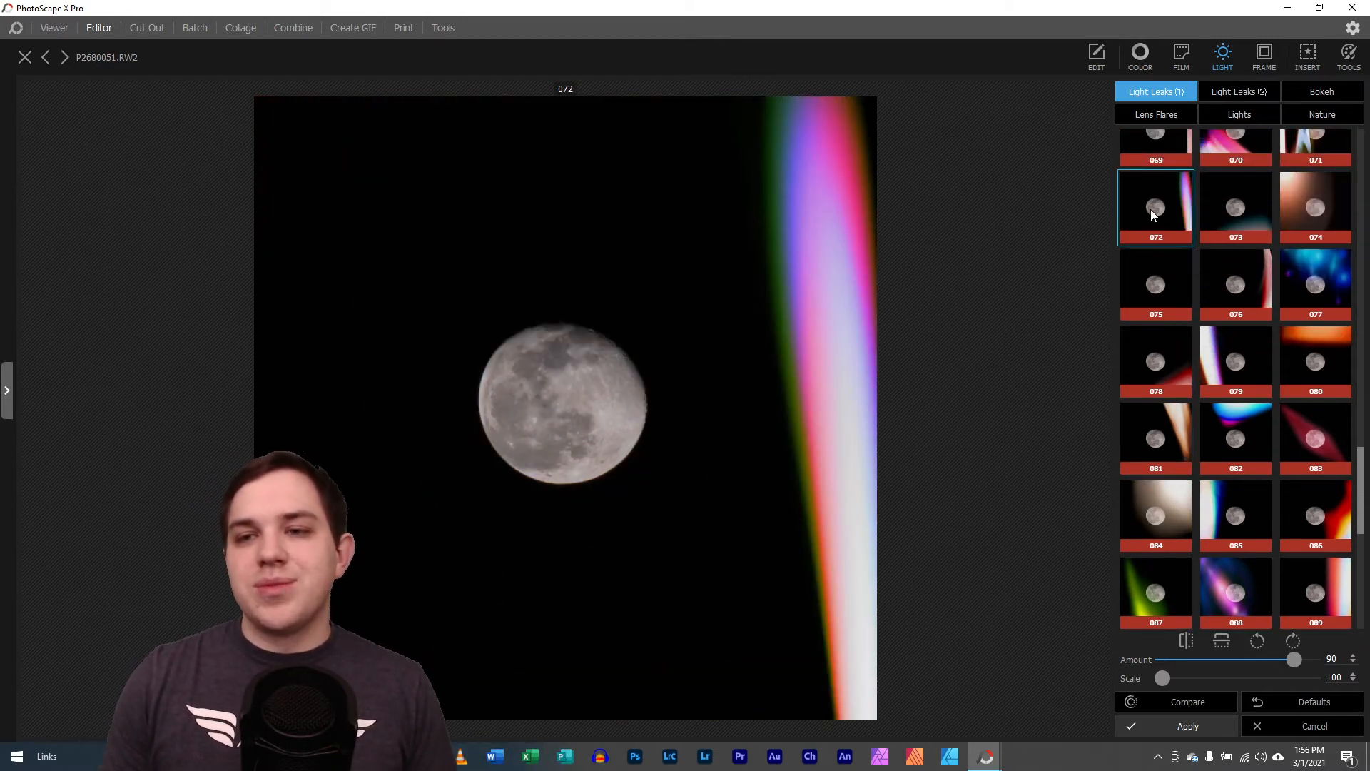
scroll(1151, 214, "up", 1)
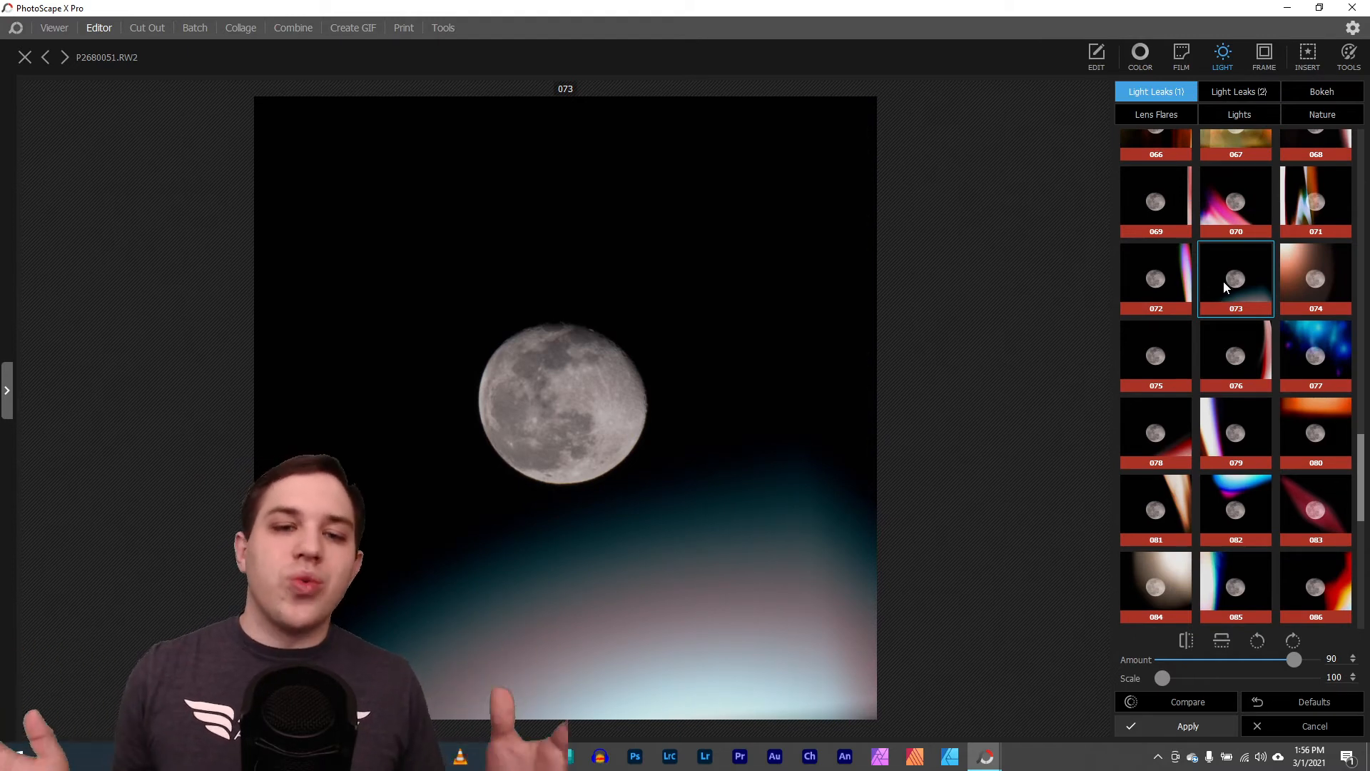
Try light leak overlays 070 and 085 with Amount 73 and Scale 129, rotate the overlay, and discard it
left_click(1237, 211)
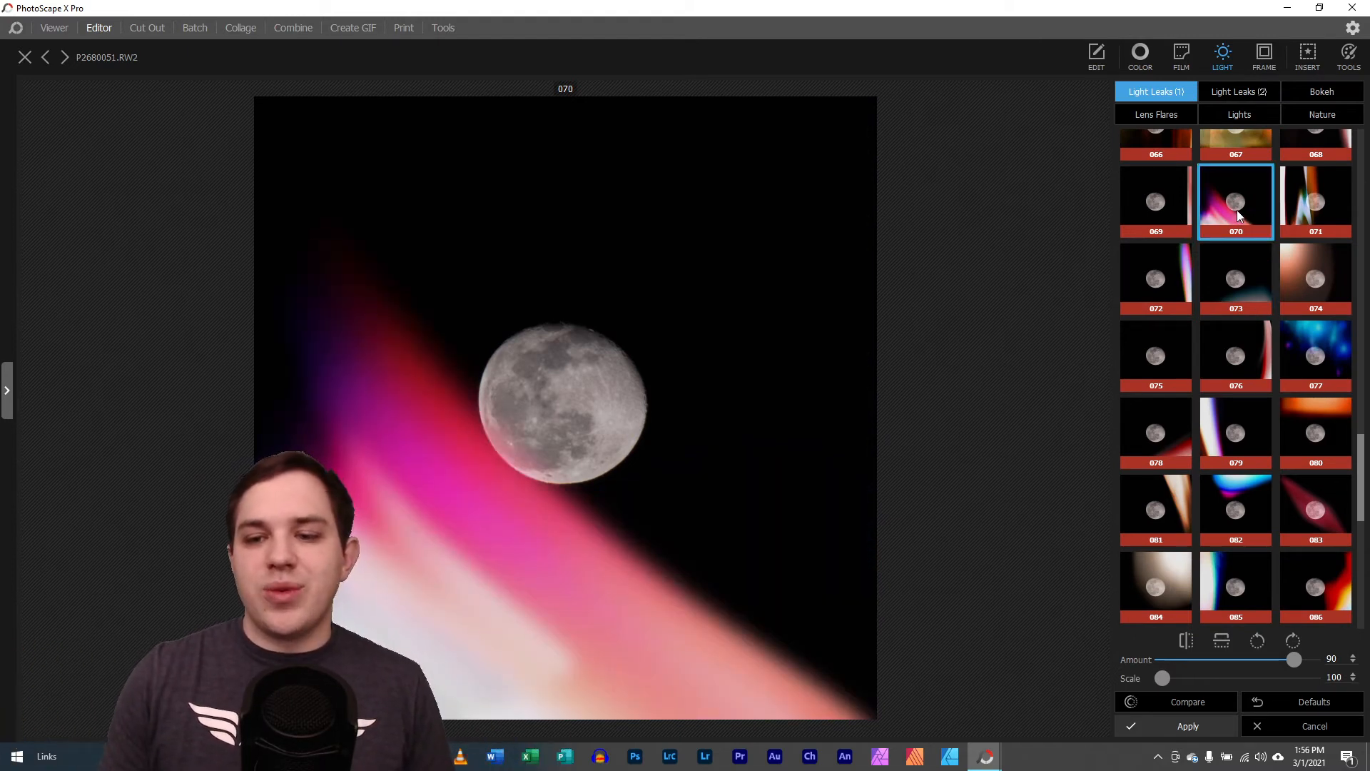
left_click_drag(1177, 679, 1261, 661)
left_click(1237, 612)
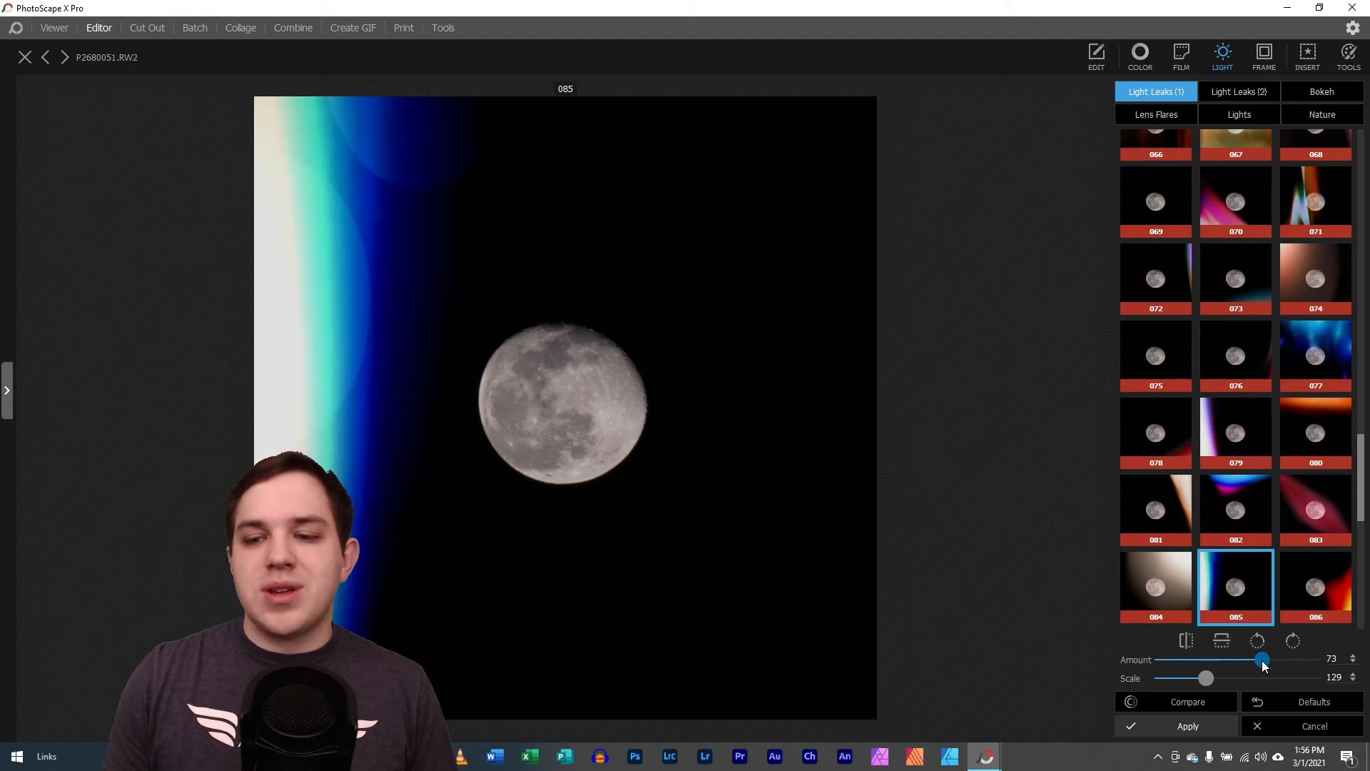
left_click(1258, 641)
left_click(1258, 641)
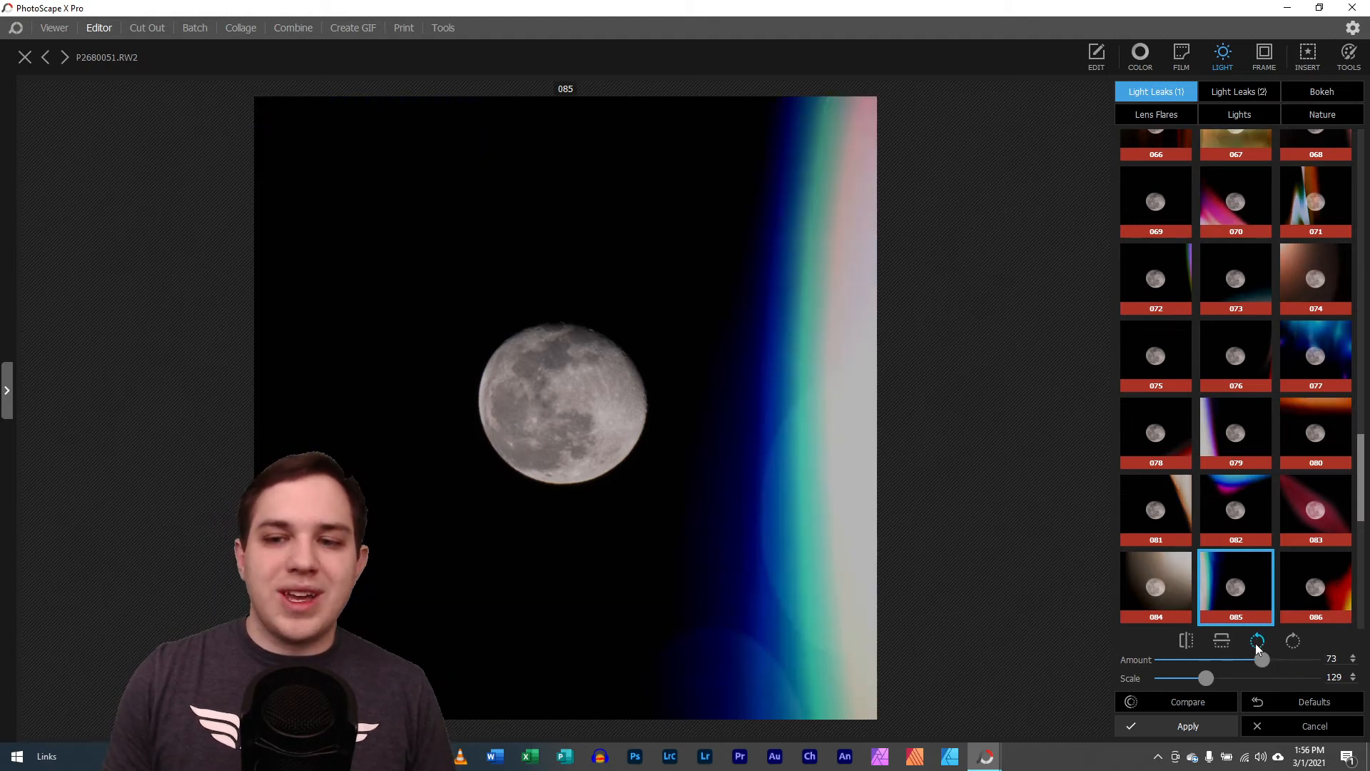
left_click(1294, 642)
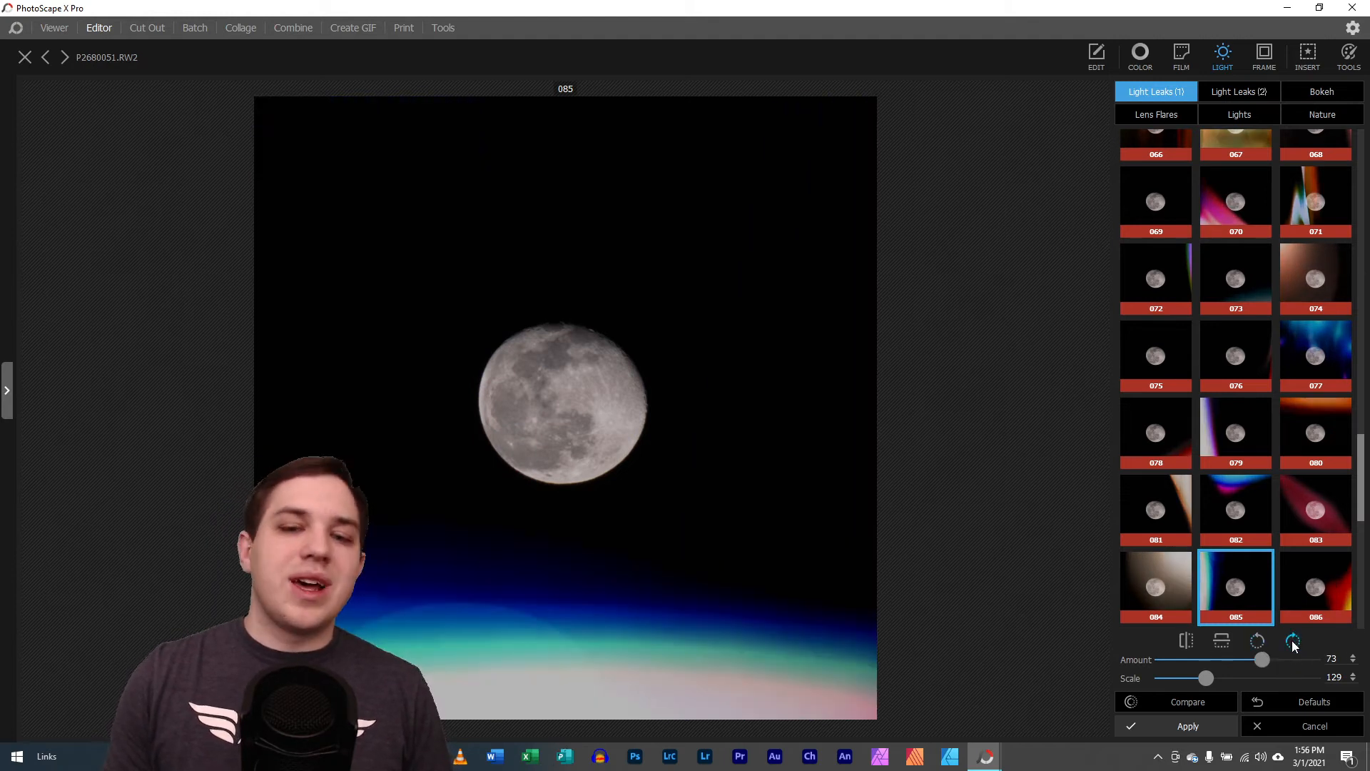
left_click(1282, 728)
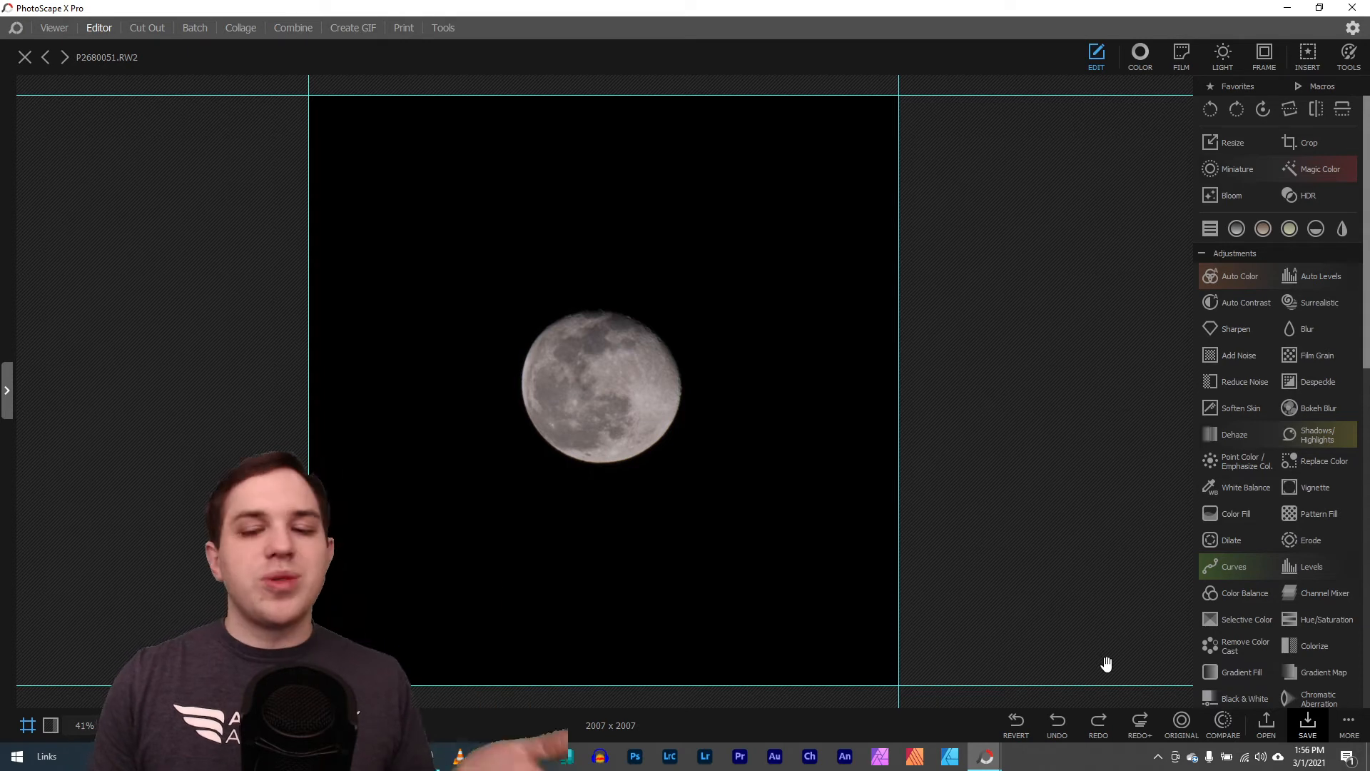
Redo the Sharpen edit and compare the moon's surface detail up close with the unsharpened version
left_click(1098, 723)
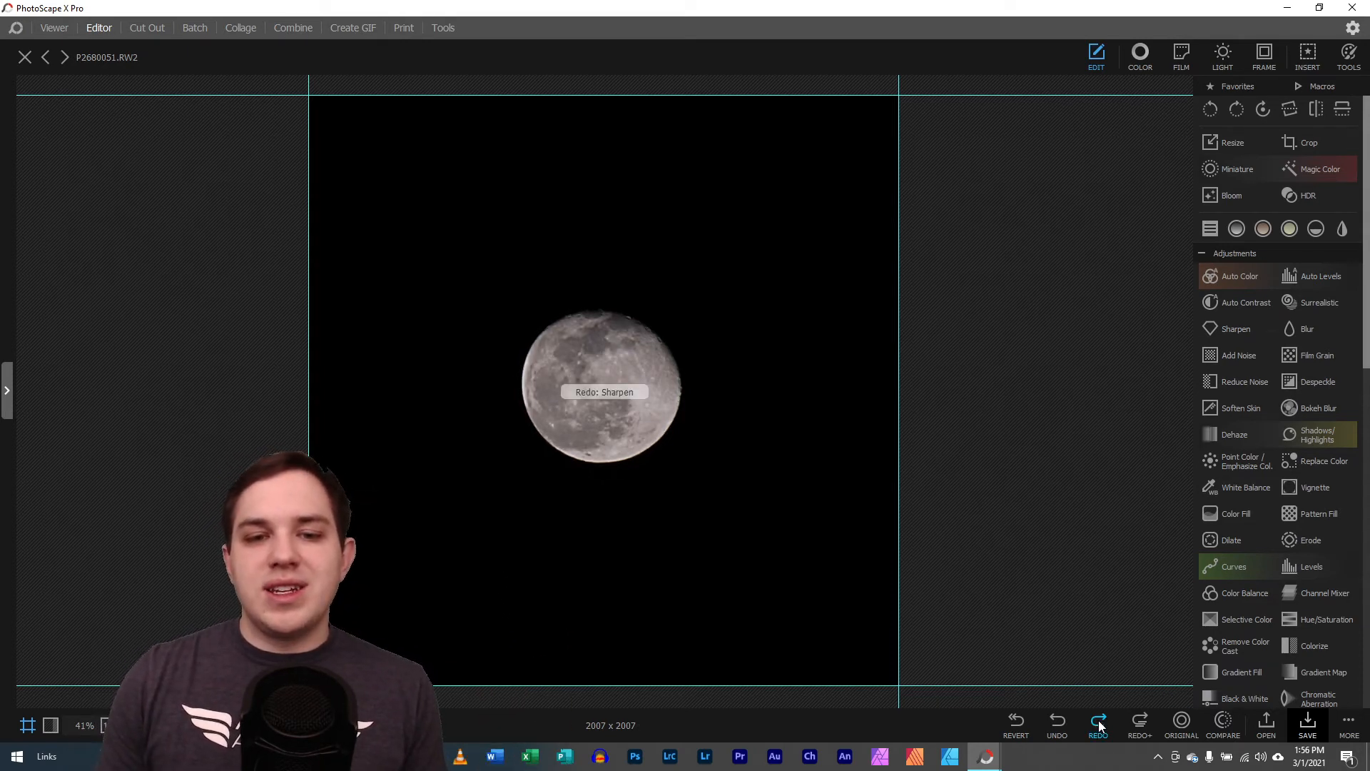
scroll(689, 674, "up", 6)
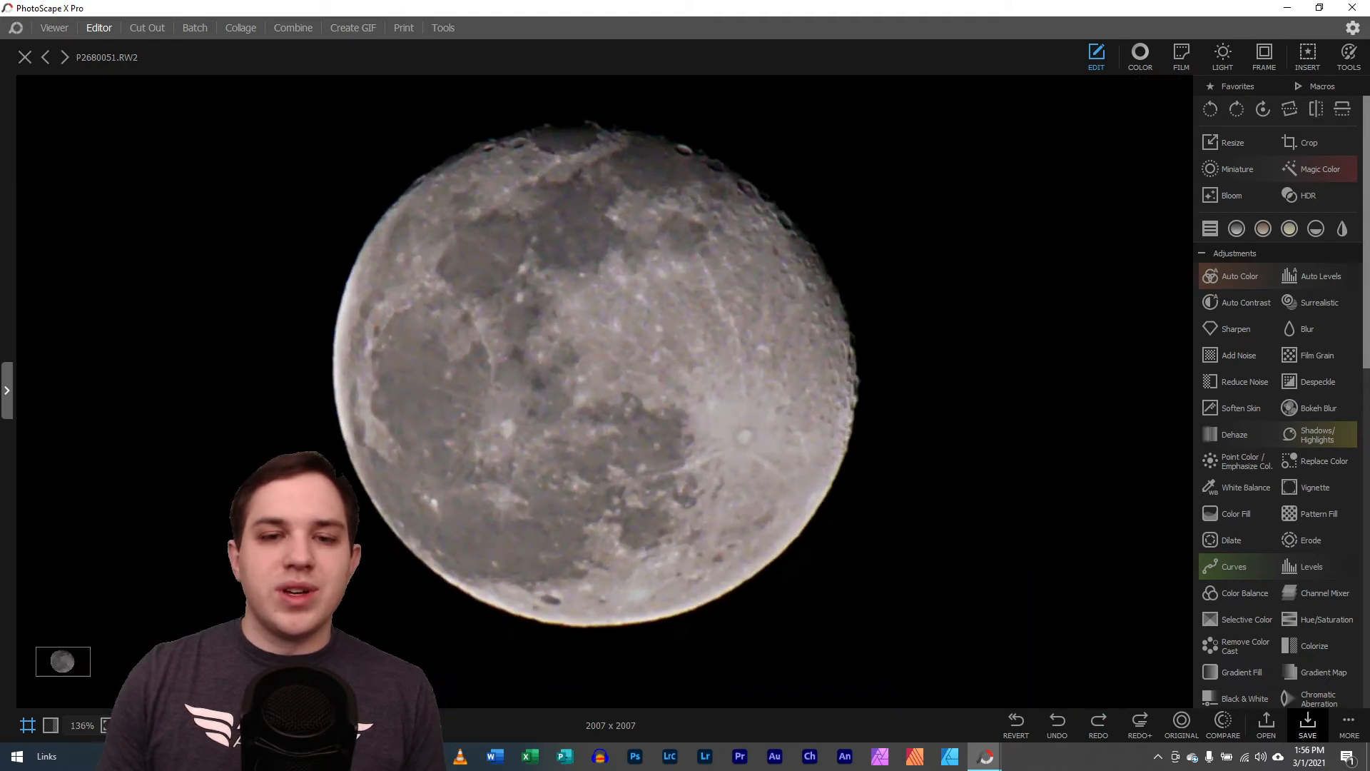
left_click(1223, 724)
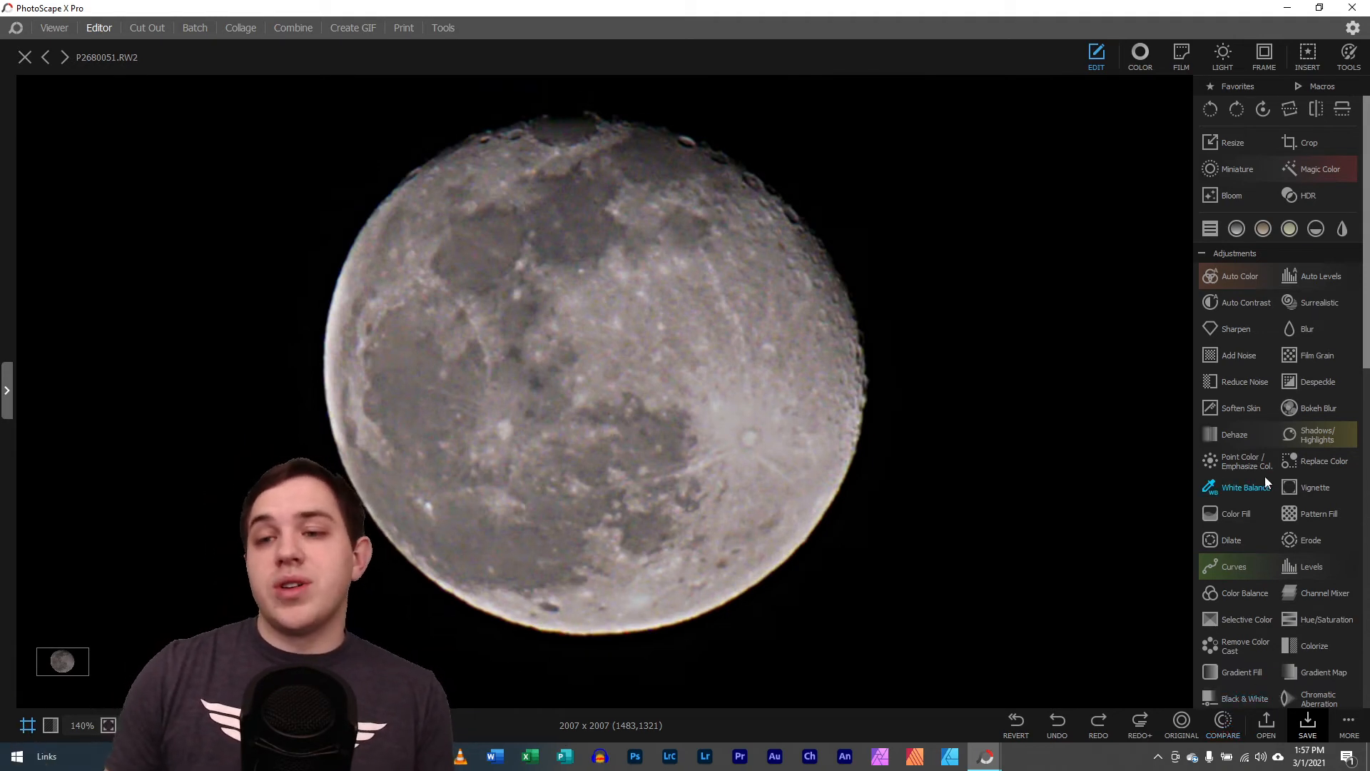
Try Sharpen preset 7 on the moon photo and cancel the adjustment
left_click(1231, 325)
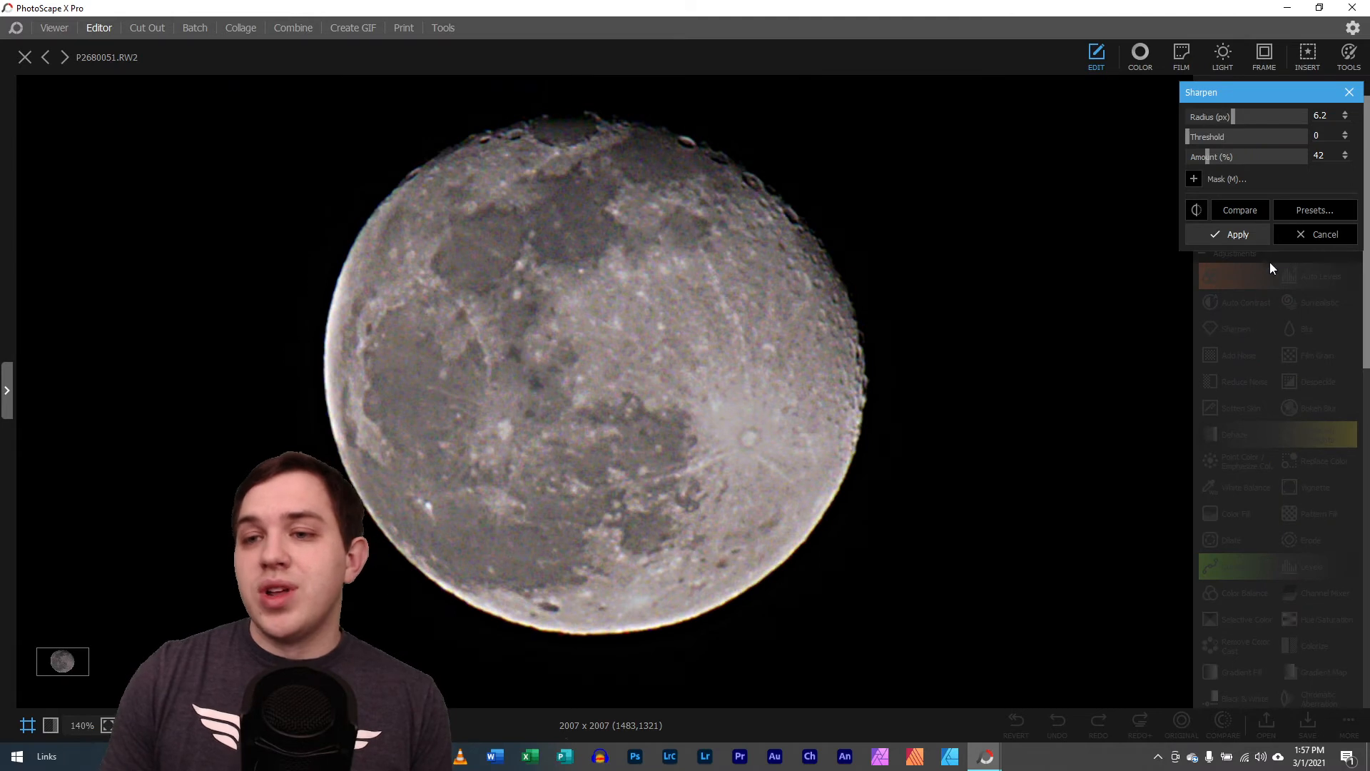
left_click(1329, 207)
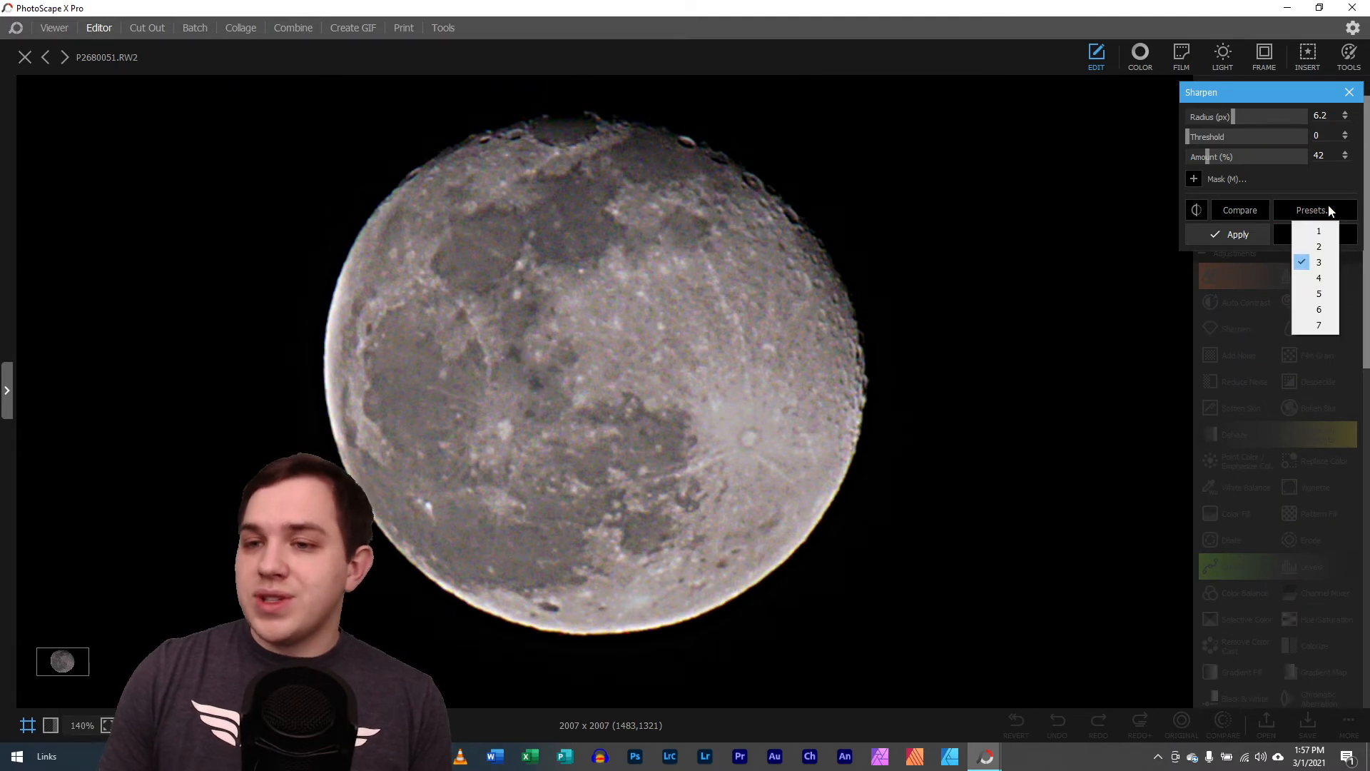
left_click(1321, 326)
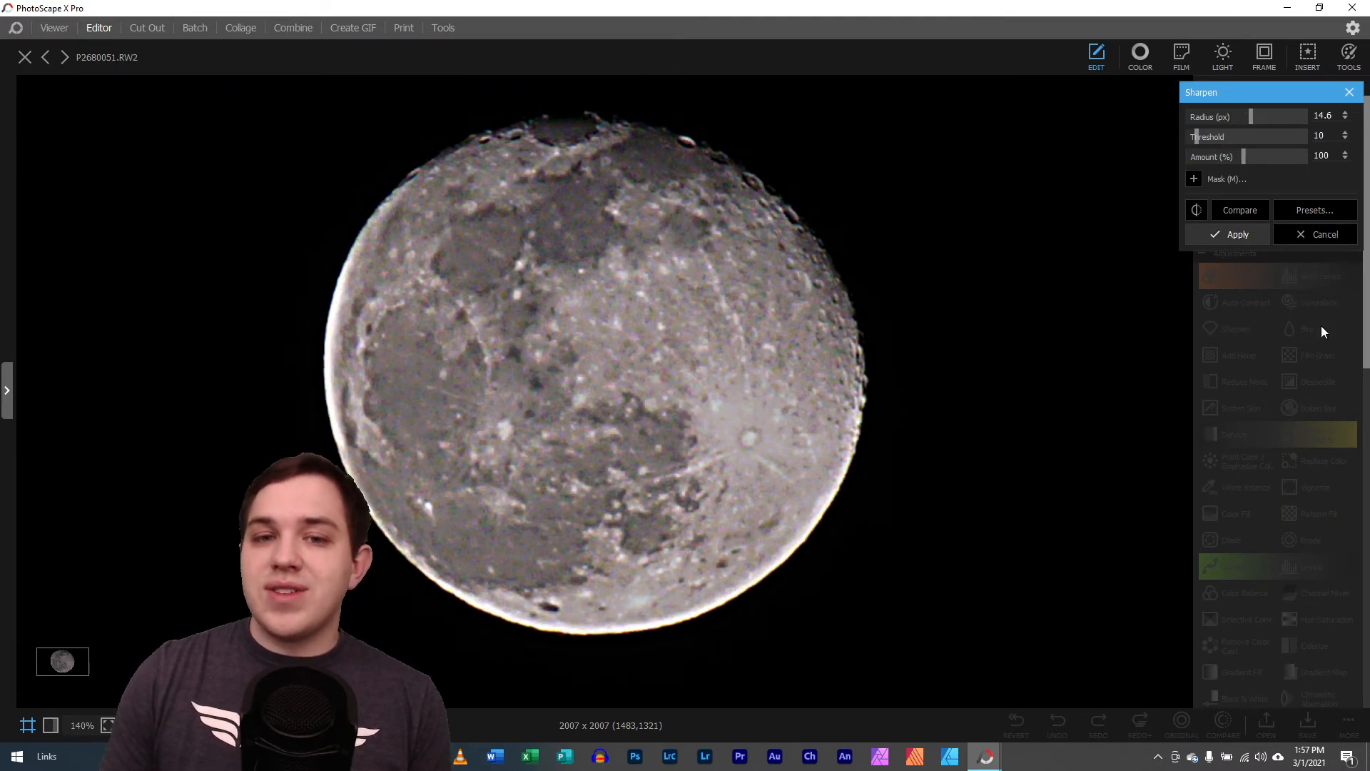
left_click(1329, 237)
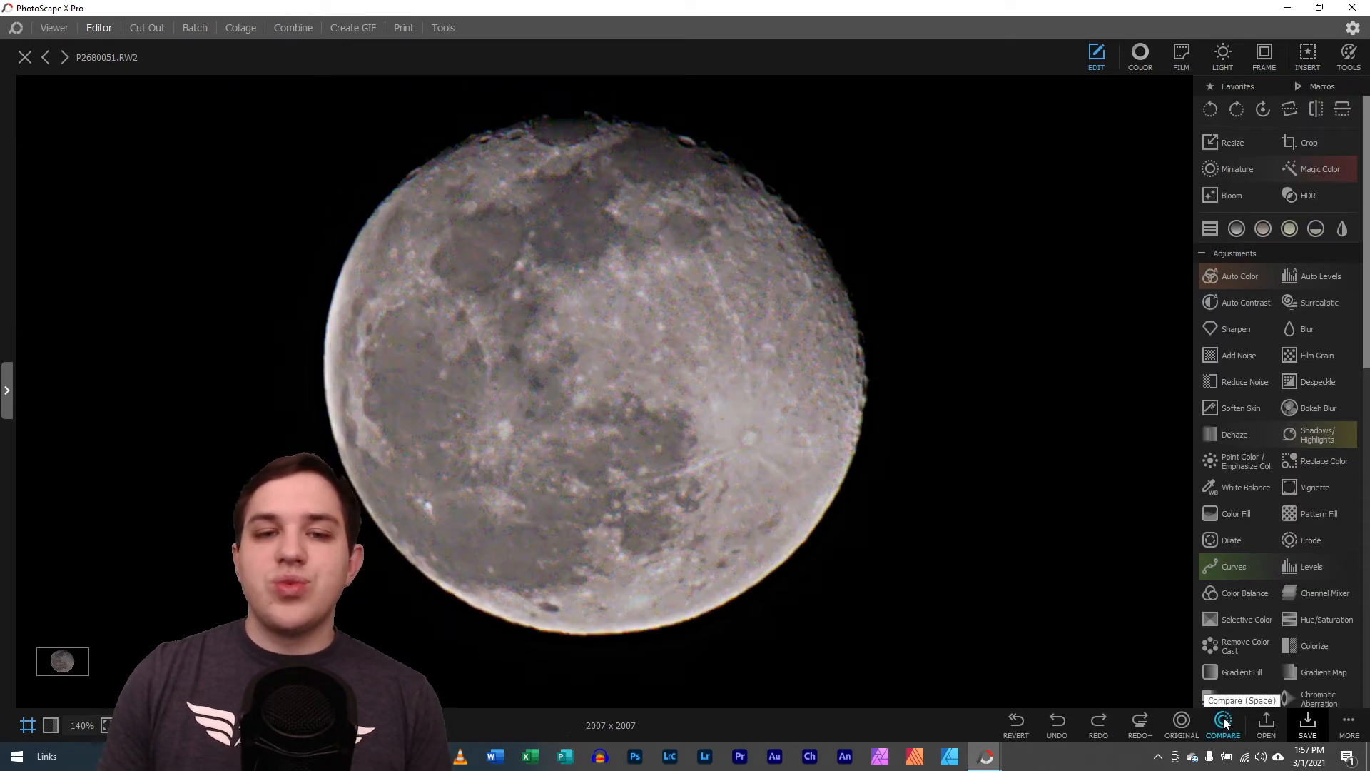
Examine the before and after views of the sharpened moon
left_click(1226, 723)
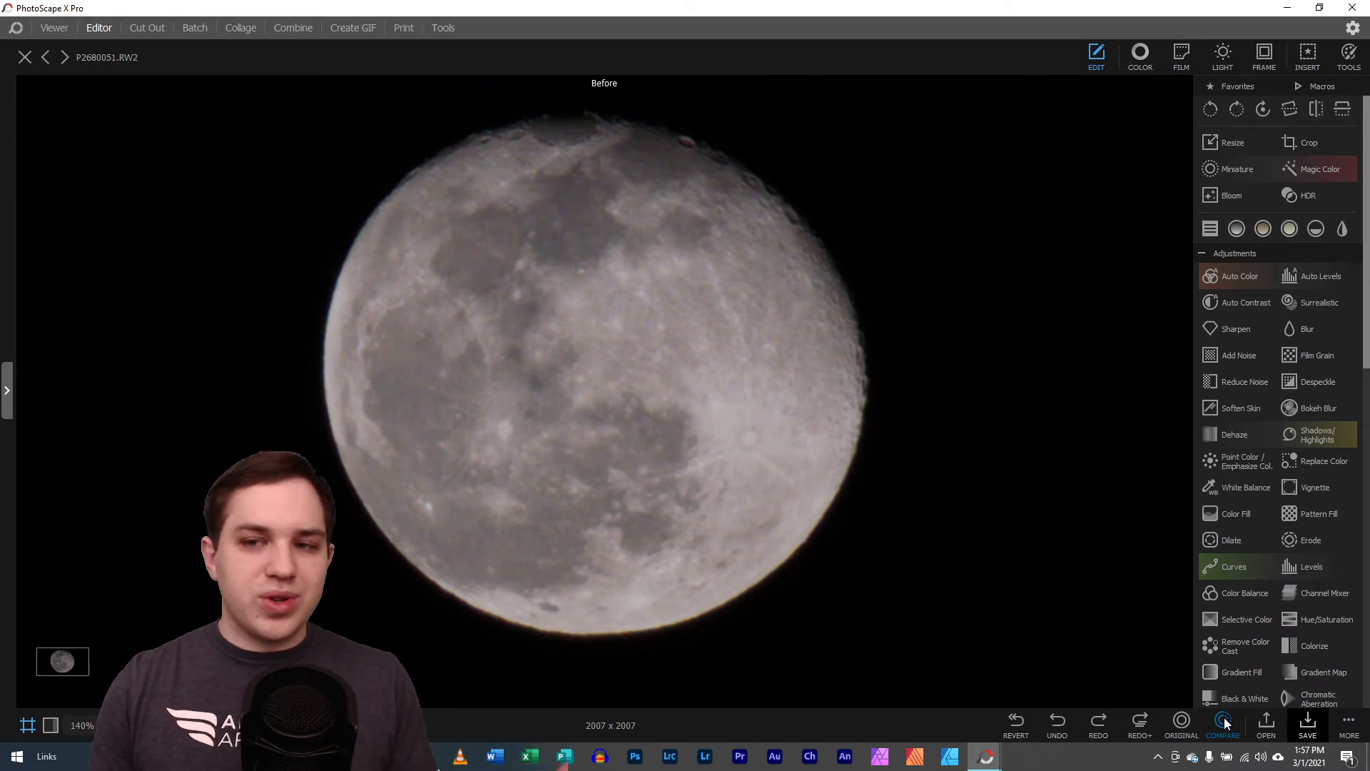
left_click(1226, 722)
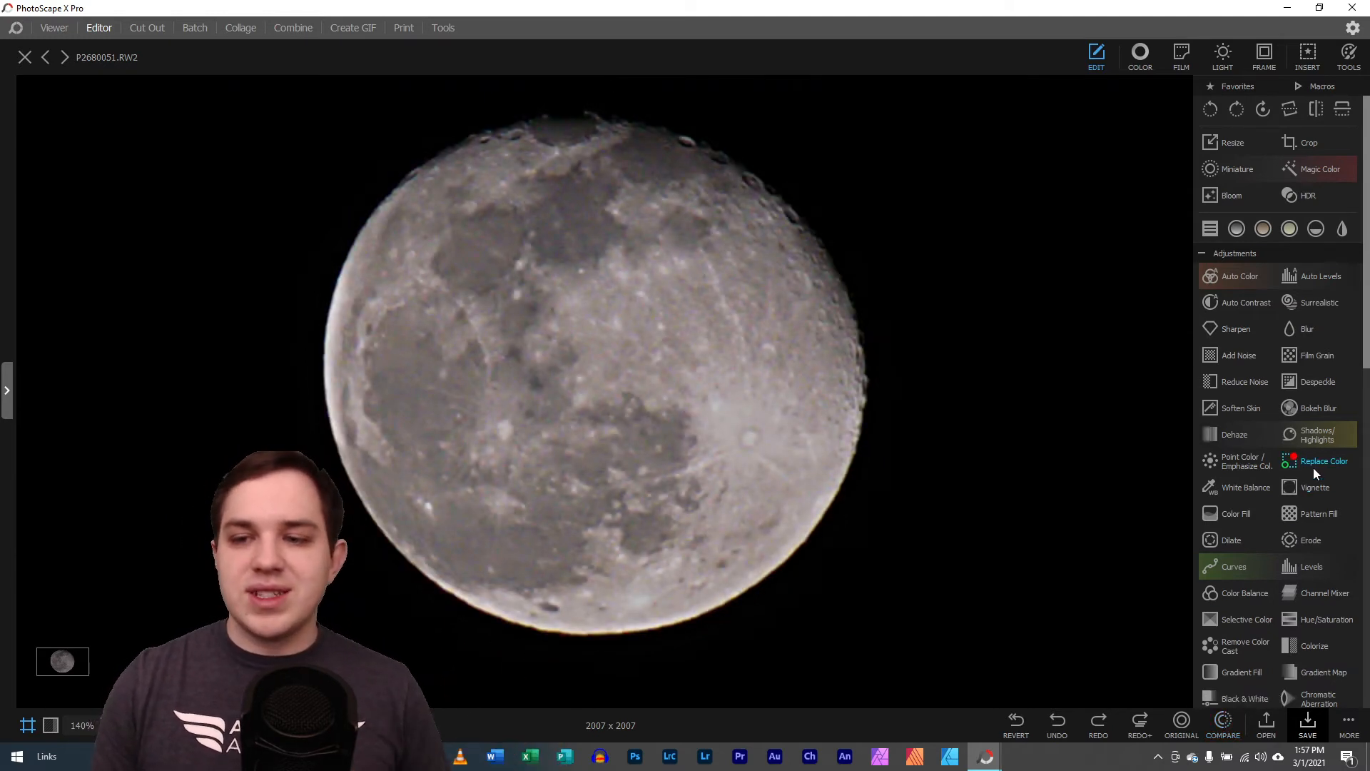
Try Dehaze with Amount 50 on the moon photo, compare it with the original, and cancel the adjustment
scroll(1313, 474, "down", 3)
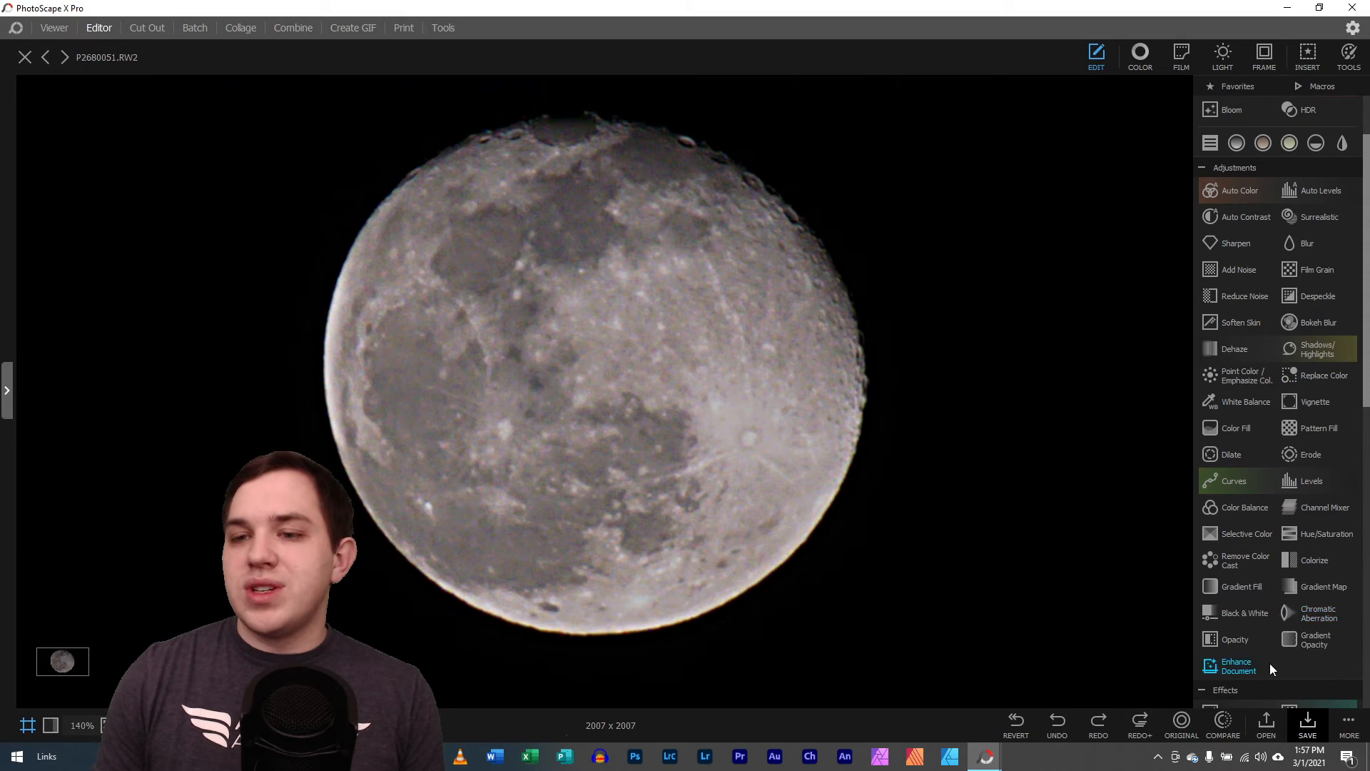
scroll(1321, 524, "down", 8)
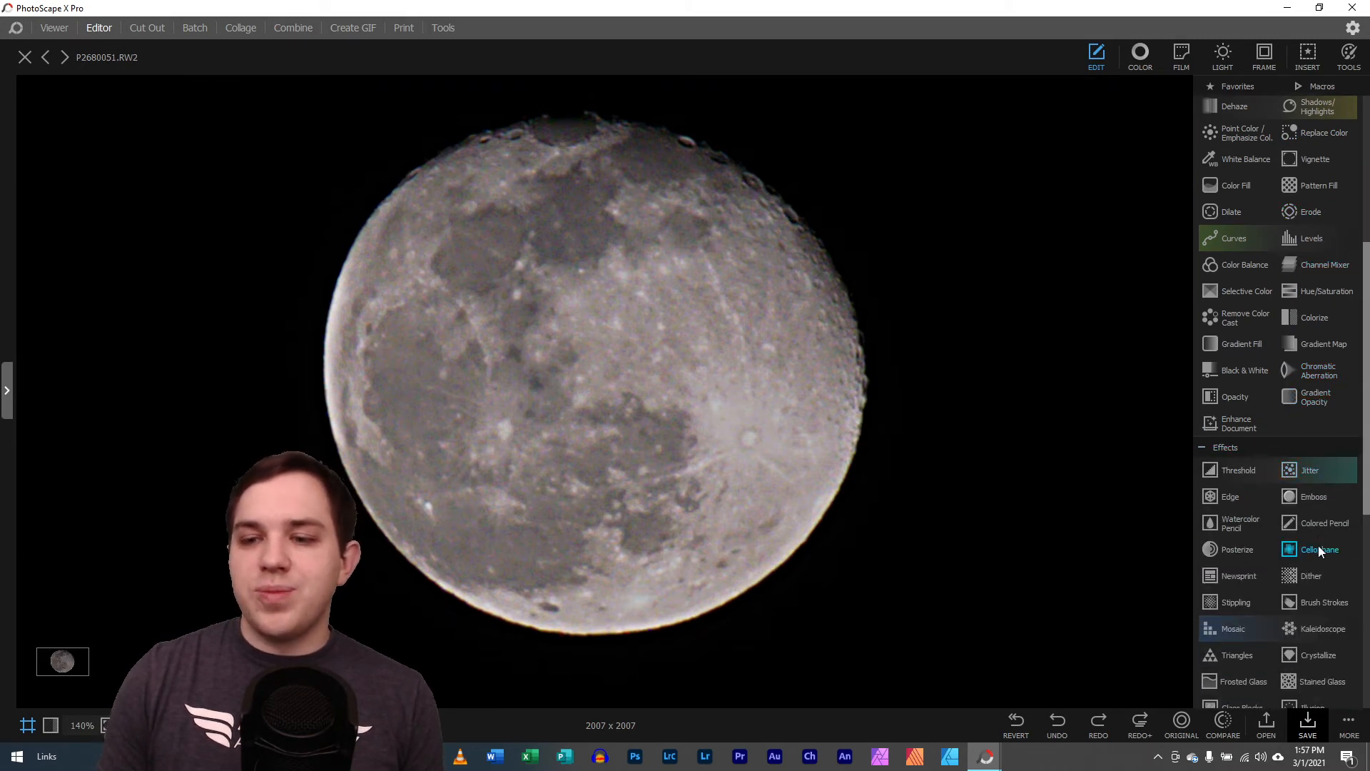
scroll(1321, 573, "down", 1)
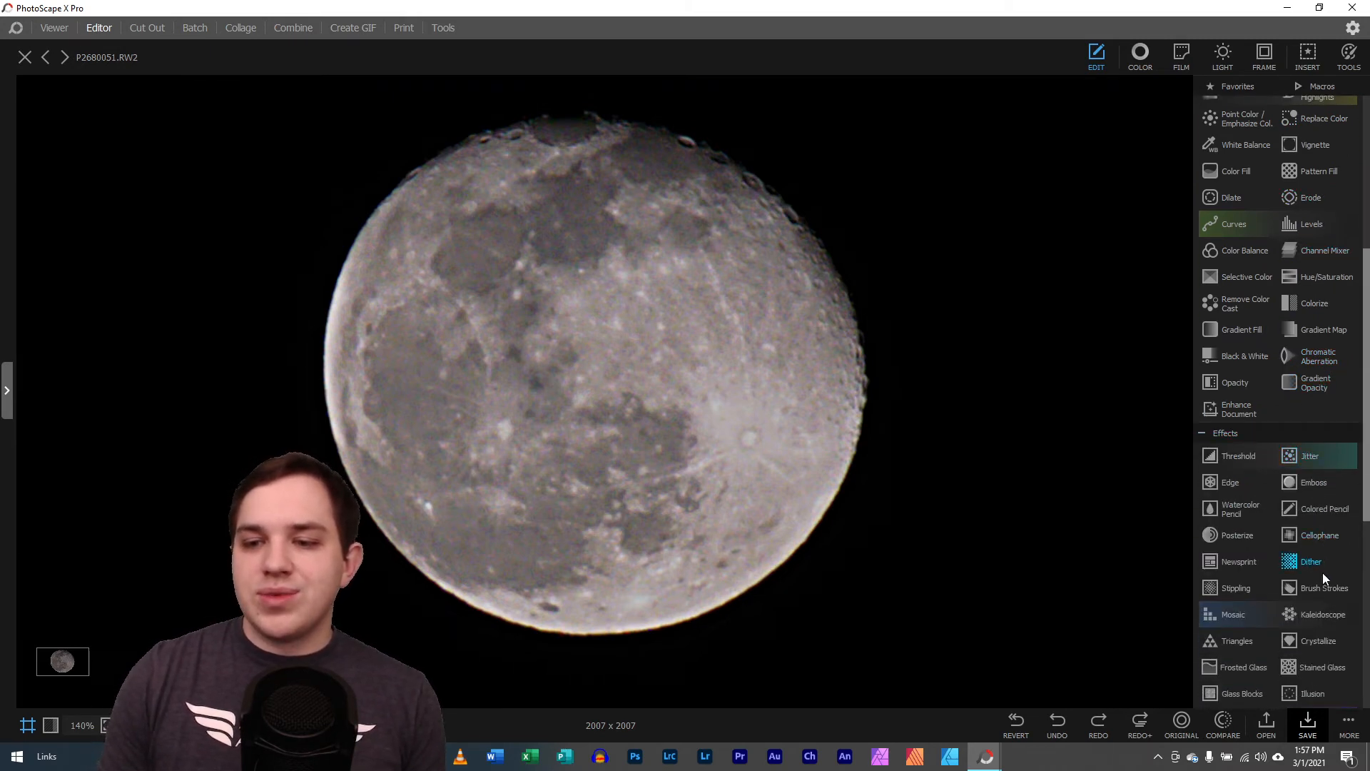
scroll(1266, 499, "up", 4)
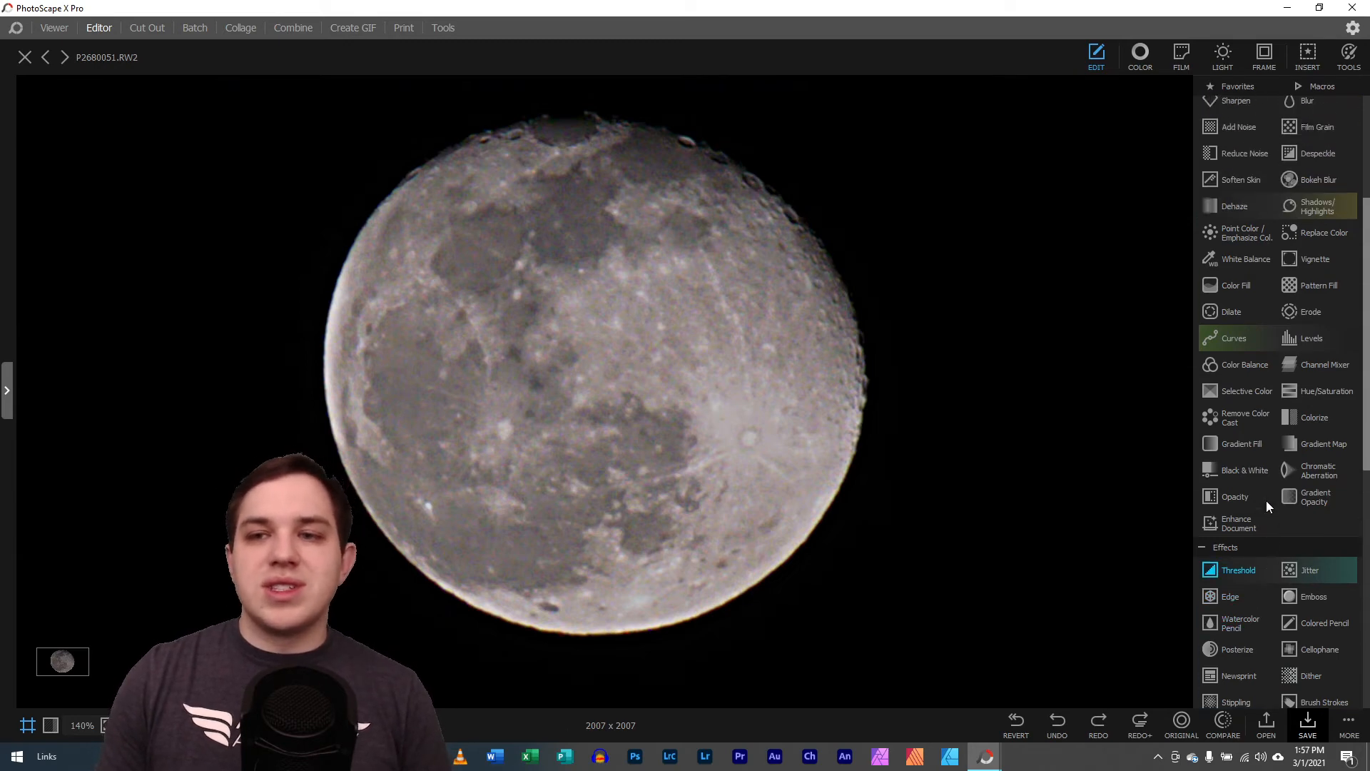
left_click(1234, 221)
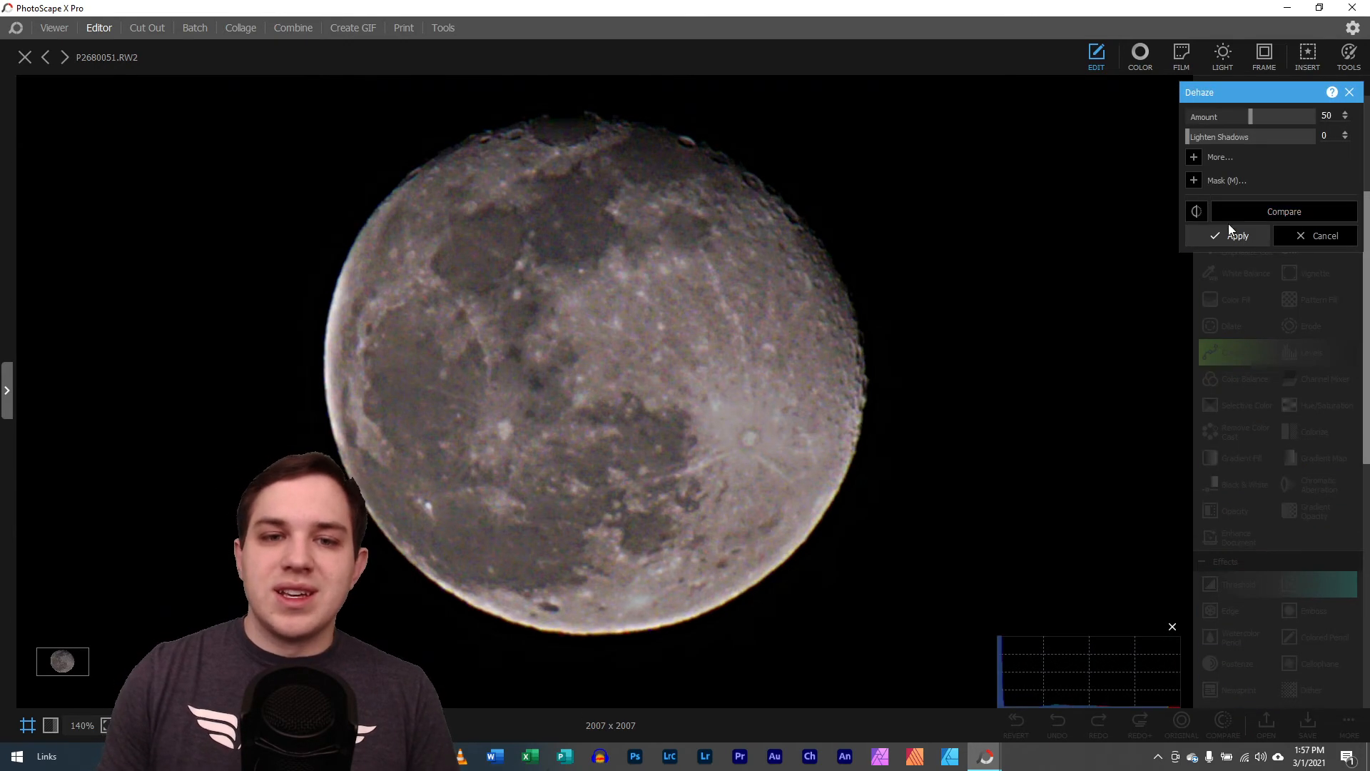
left_click(1264, 212)
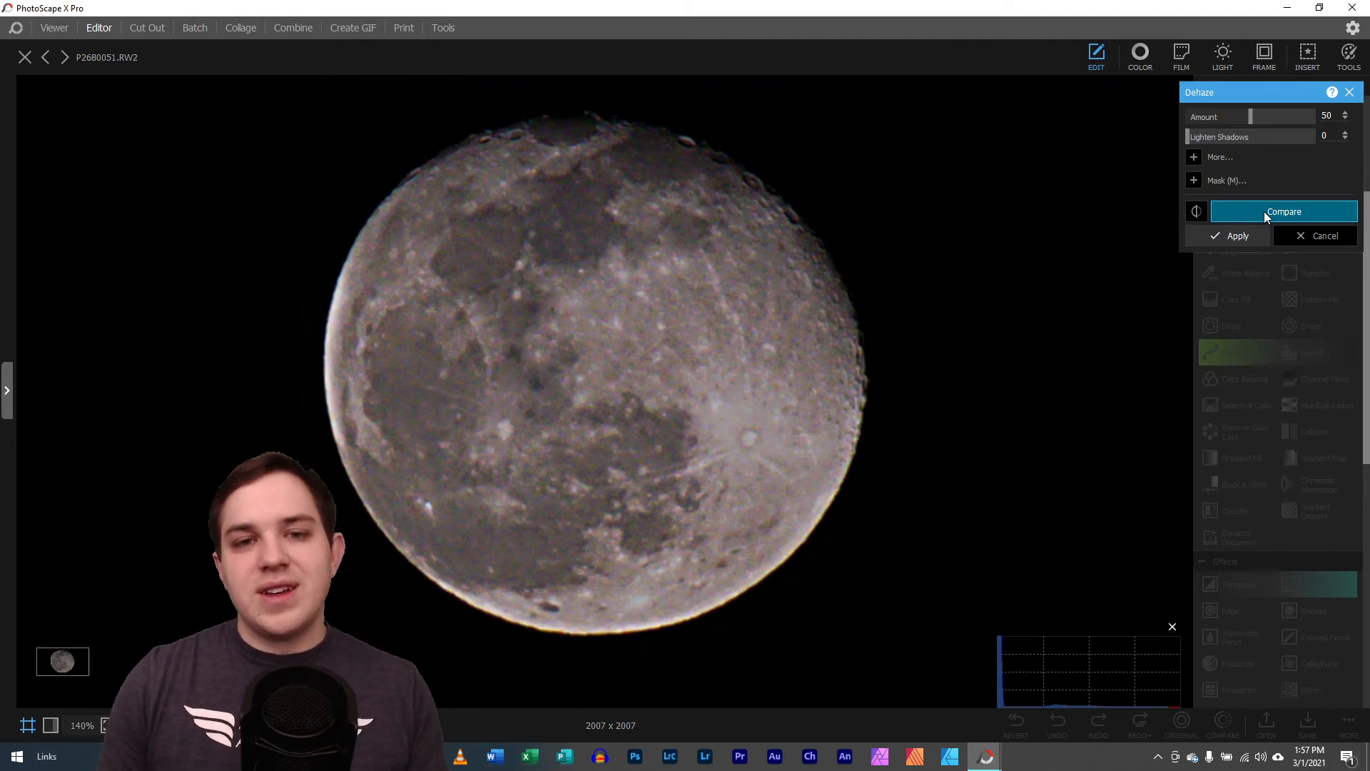
left_click(1265, 212)
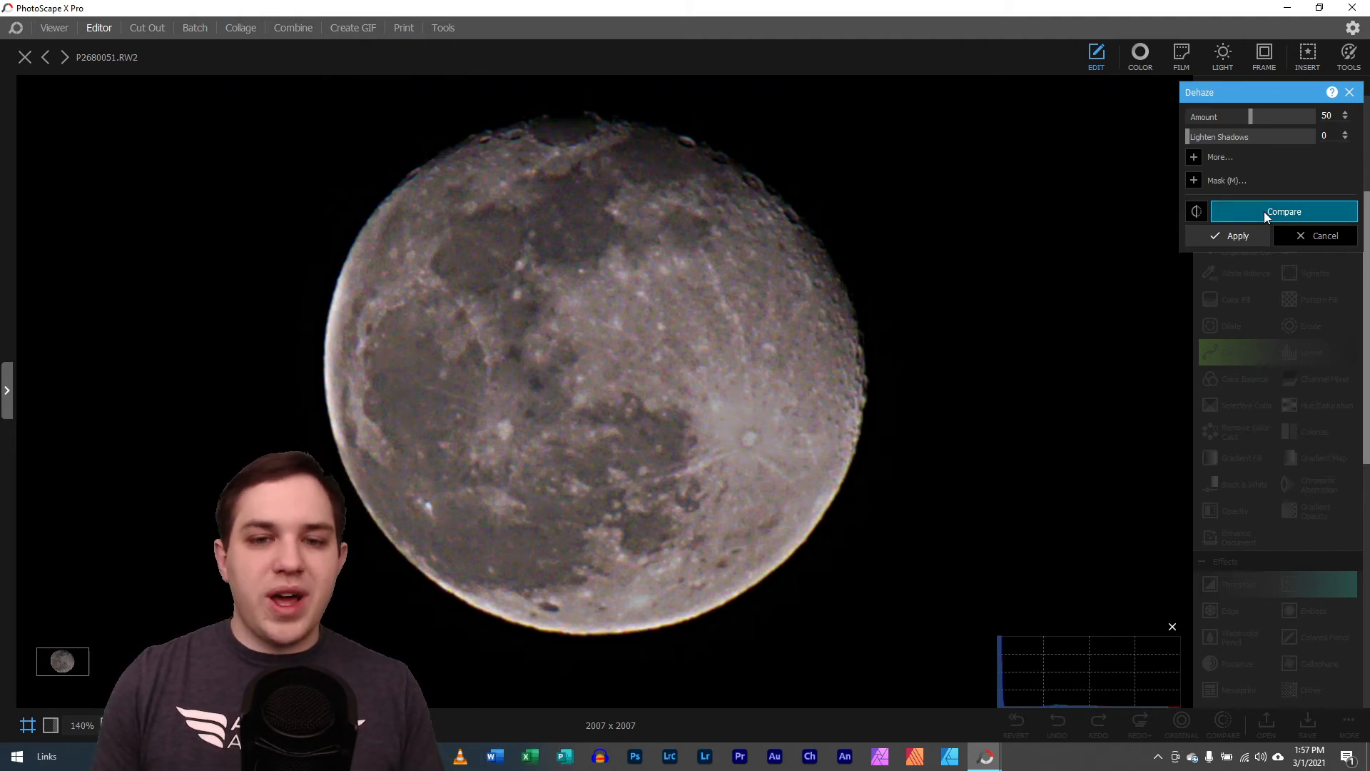
left_click(1311, 236)
Redo the Color edit on the moon photo, switching it off and on again to compare the result
scroll(963, 567, "up", 2)
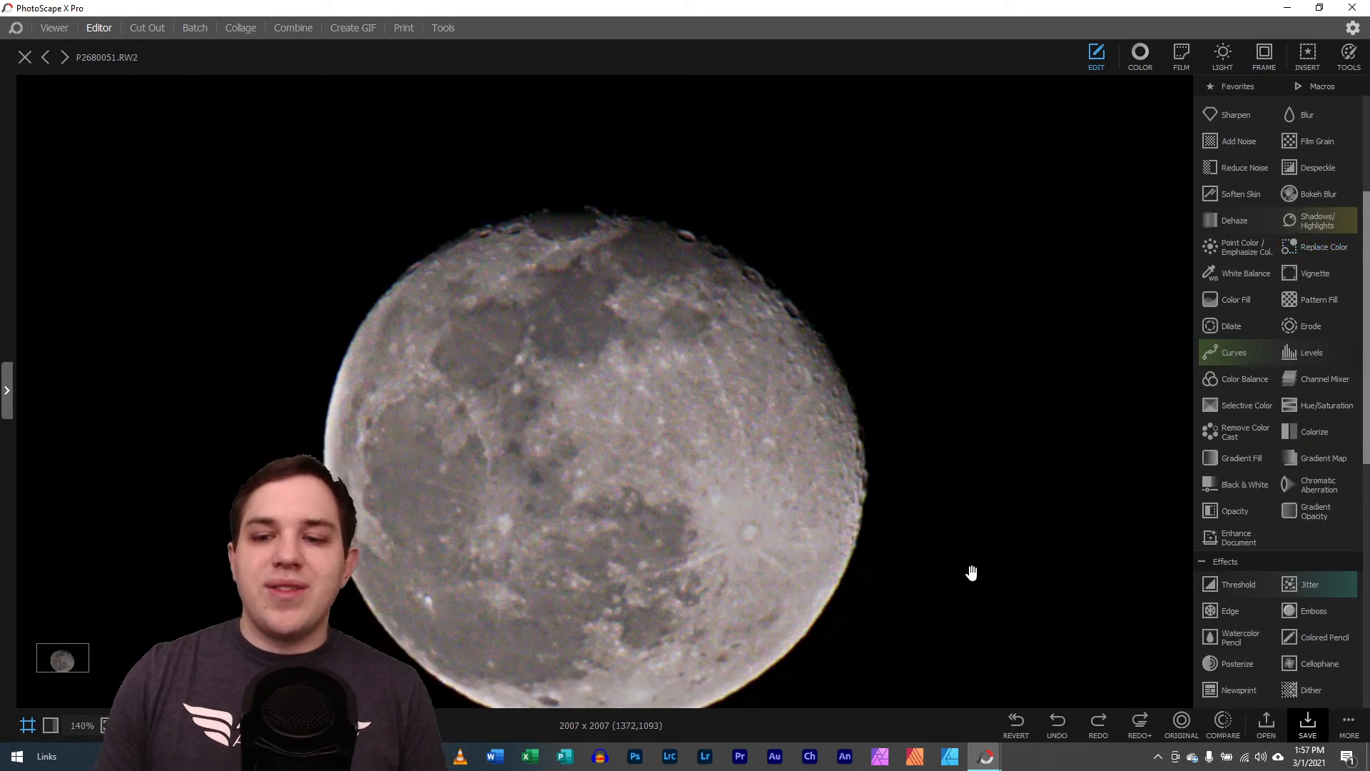
scroll(972, 572, "down", 1)
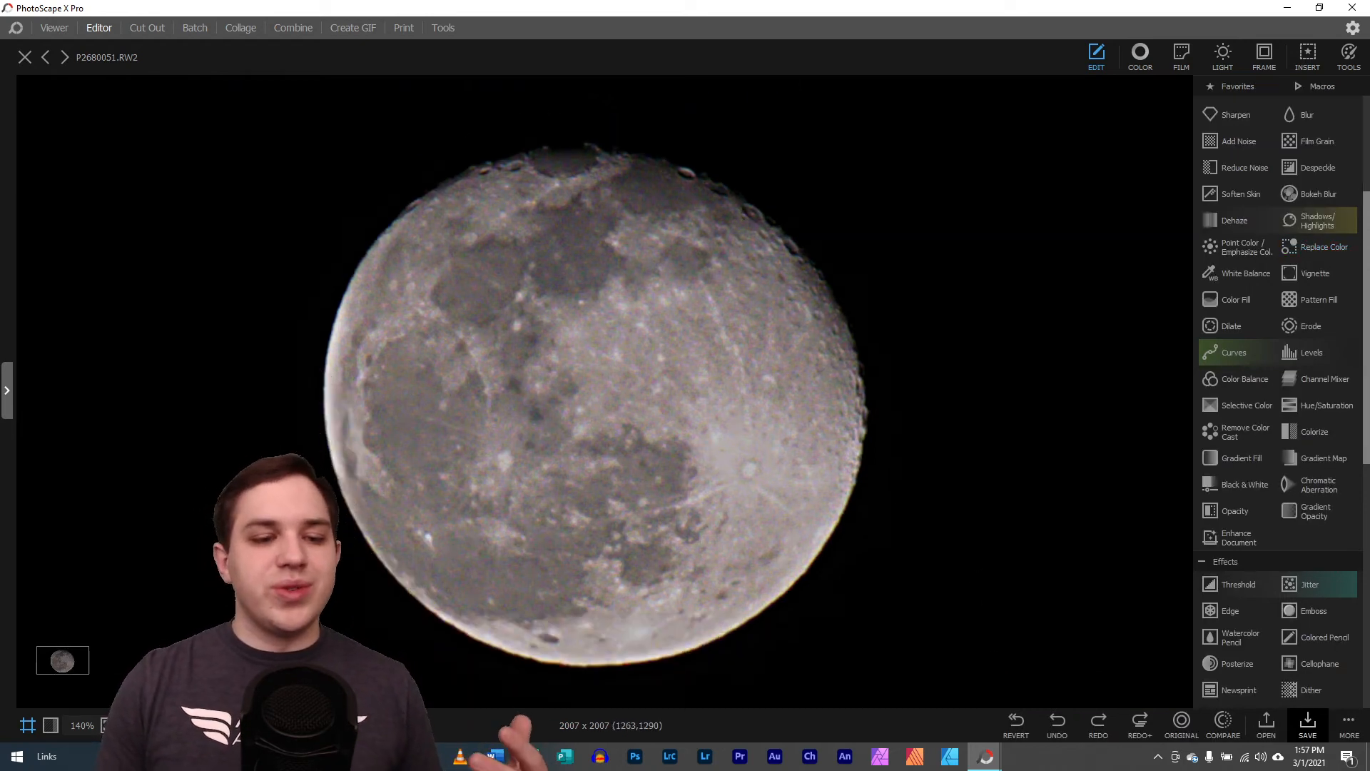
left_click_drag(246, 725, 221, 725)
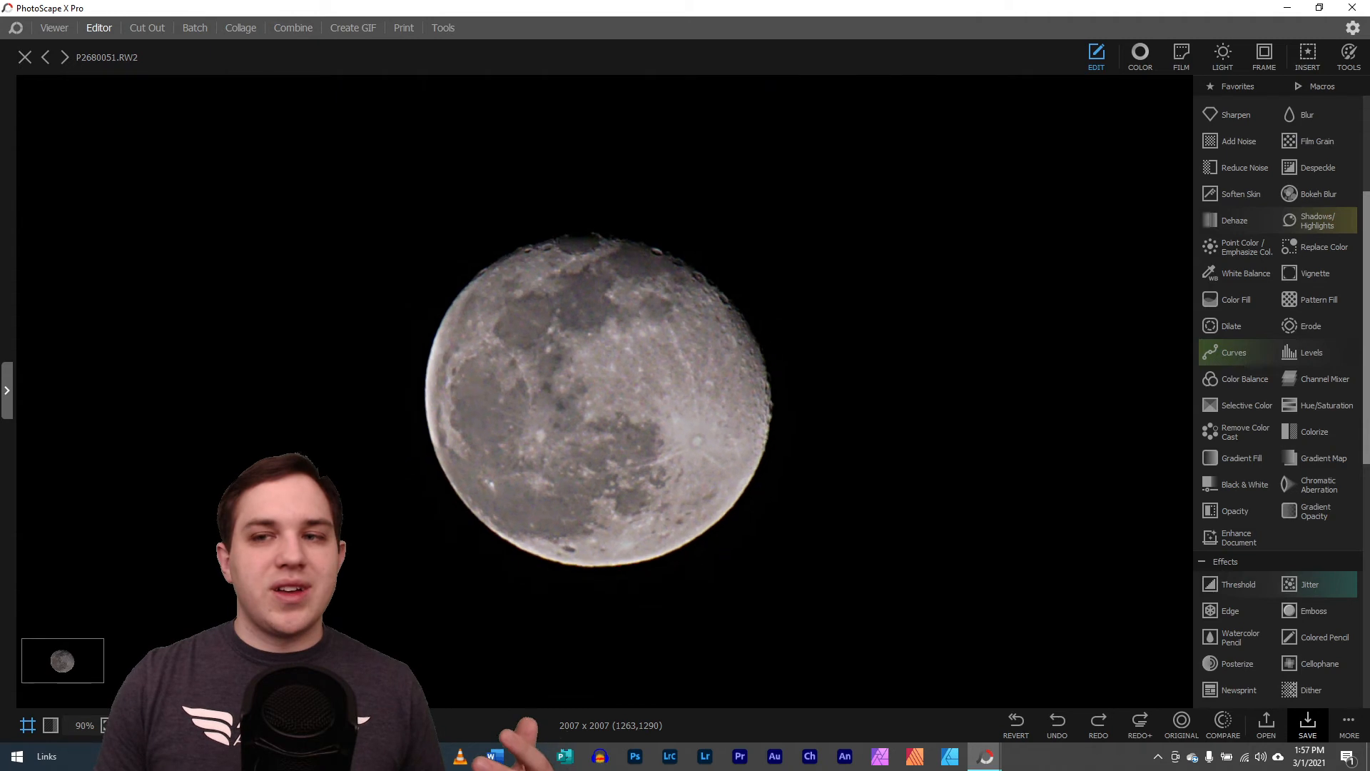
left_click(1099, 722)
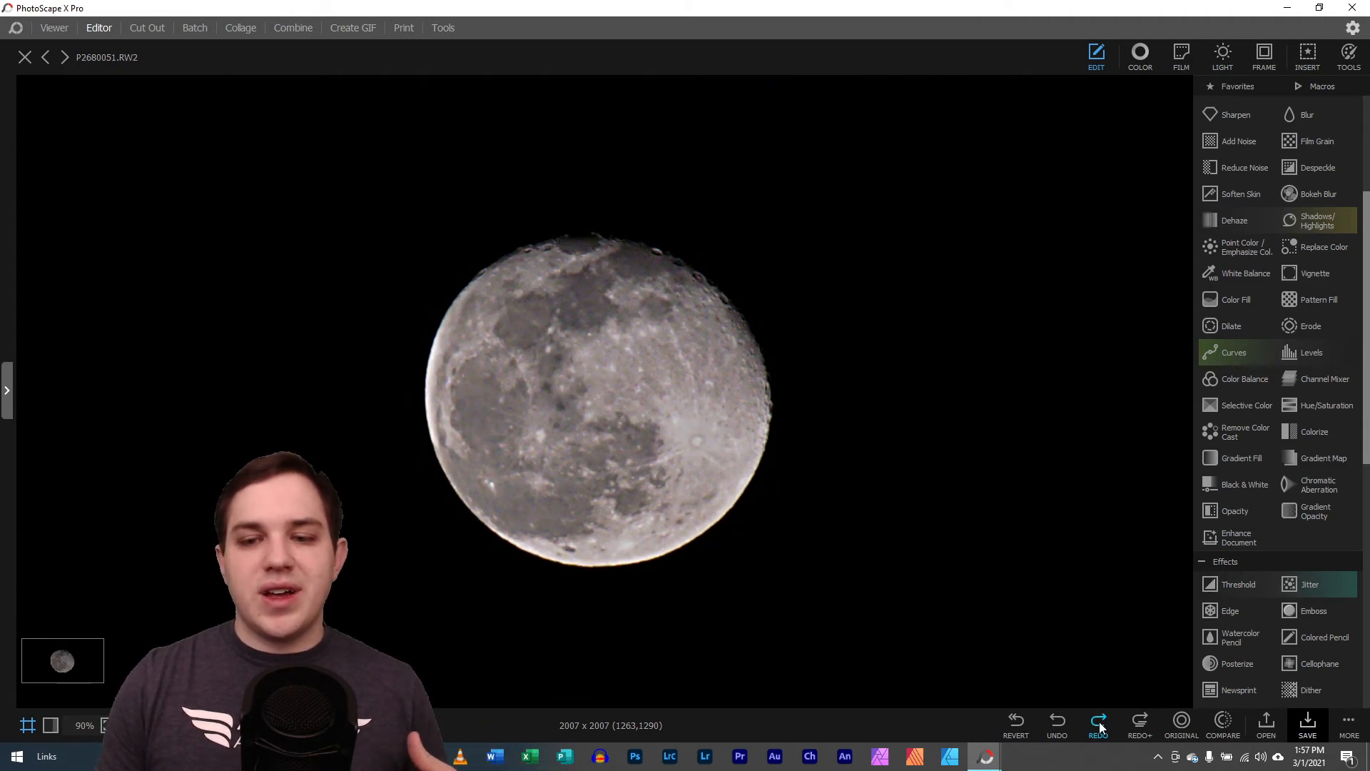
left_click(1060, 723)
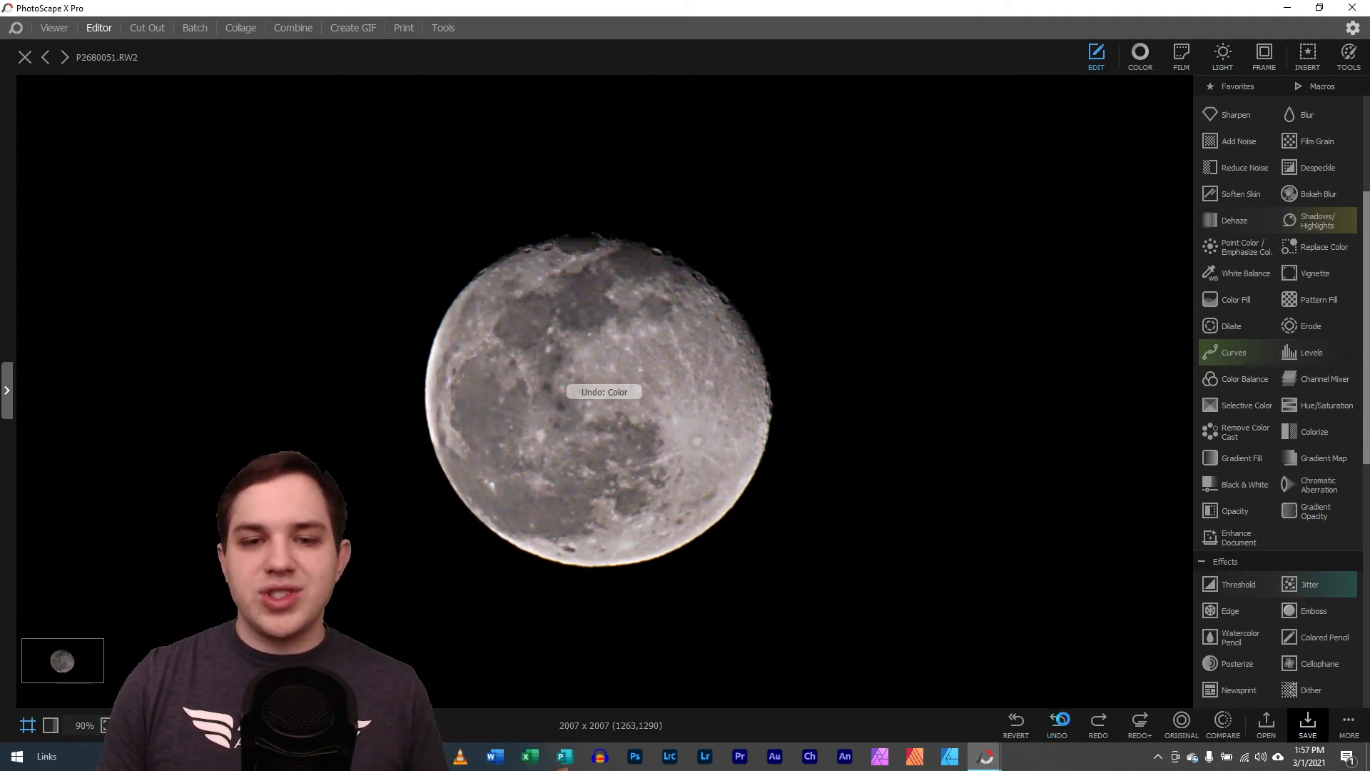
left_click(1099, 722)
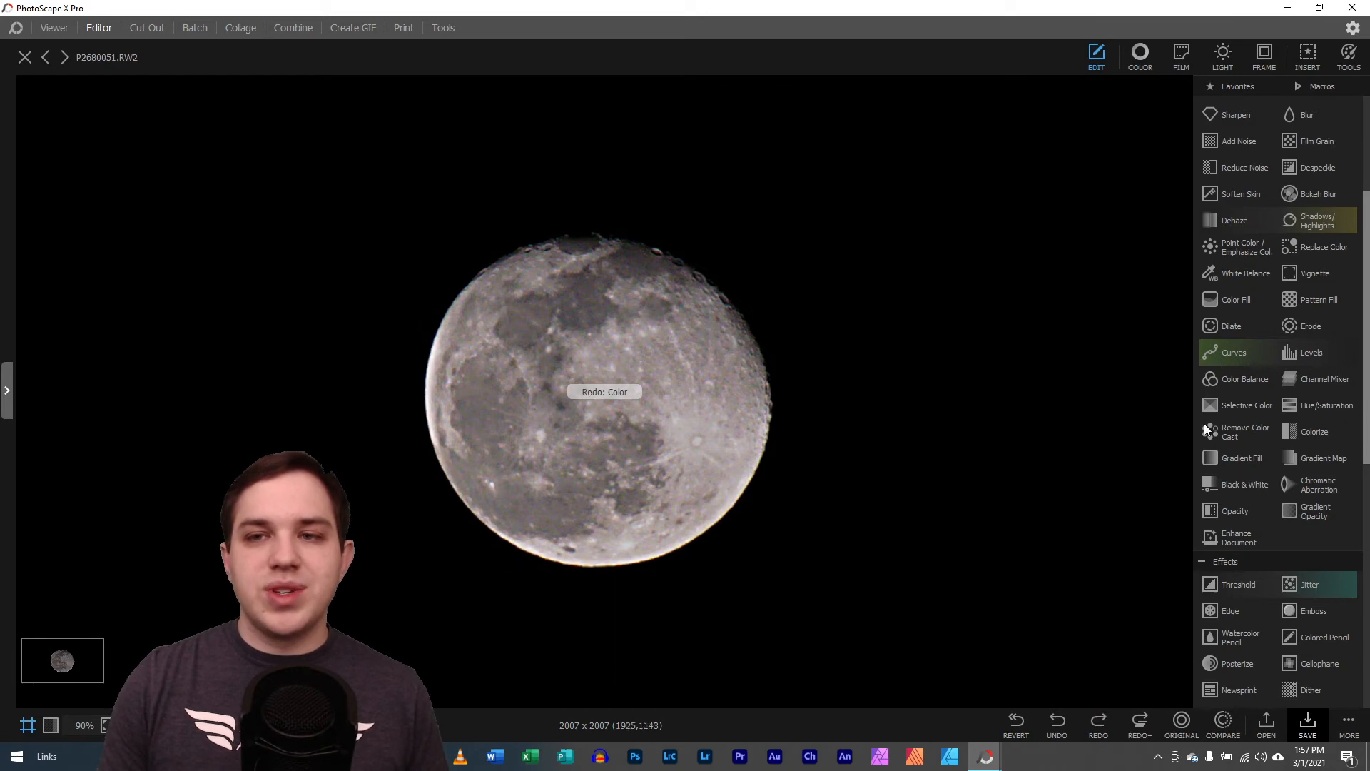
Try a Clarity of 69 in the Color adjustments and cancel it
left_click(1146, 60)
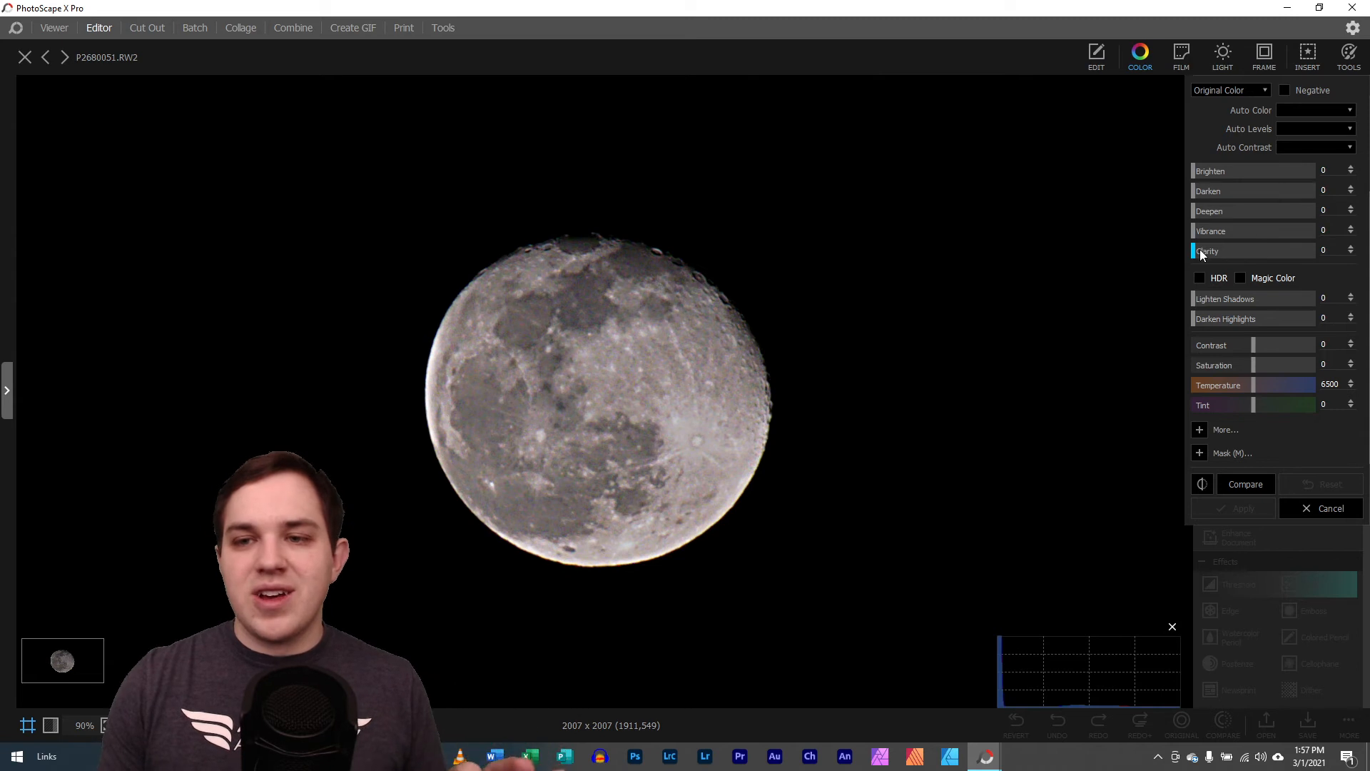
left_click_drag(1201, 250, 1262, 247)
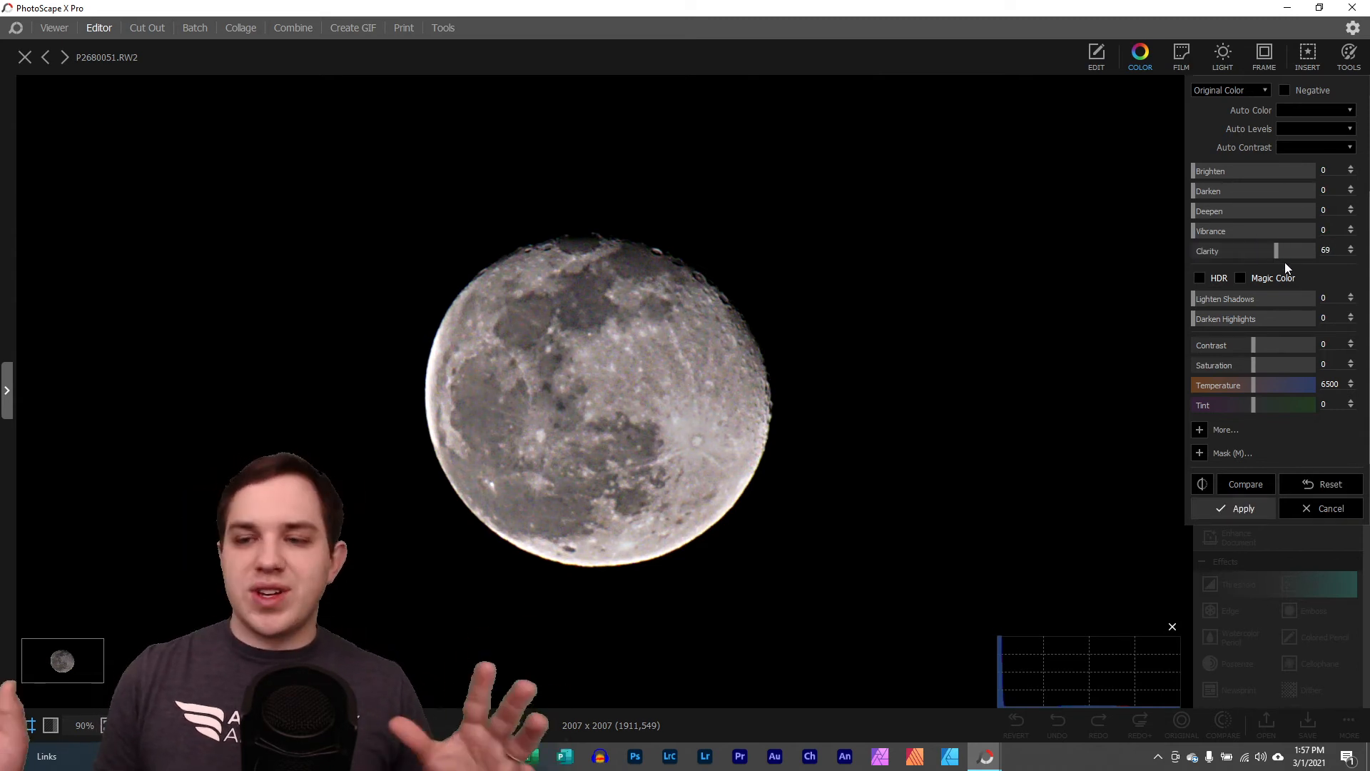
left_click(1330, 503)
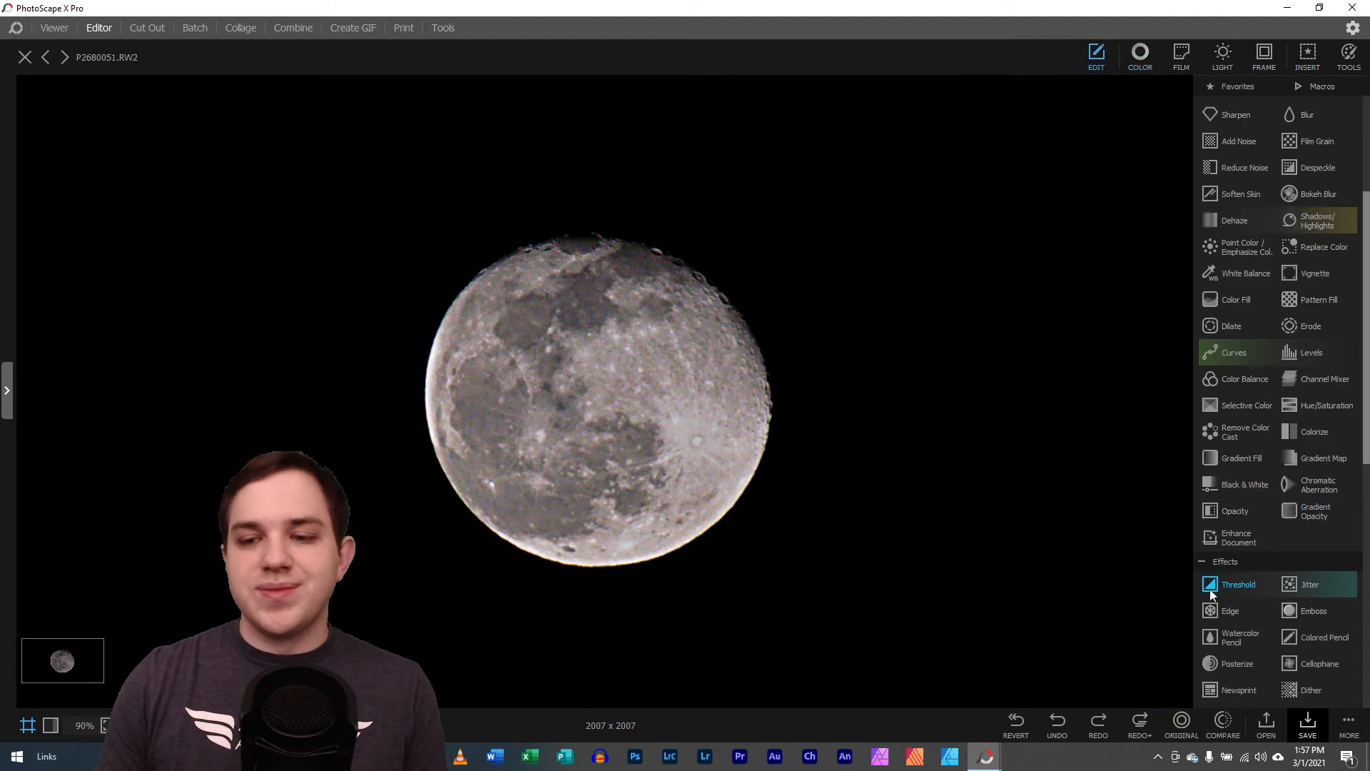
Redo the next edits in the moon photo's history
left_click(1111, 725)
left_click(1101, 726)
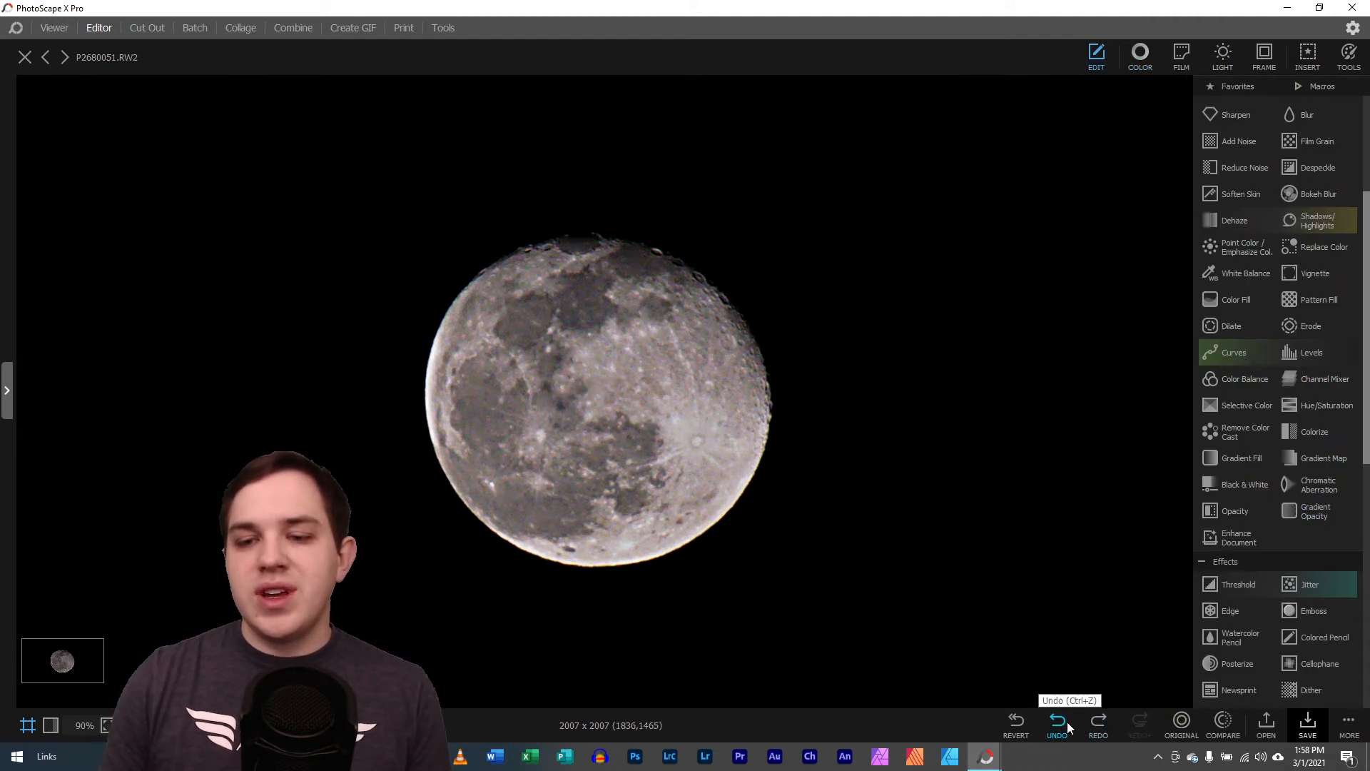
Try a gentle two-point S-curve on the RGB channel in Curves and cancel the adjustment
scroll(1262, 616, "down", 2)
scroll(1251, 604, "up", 5)
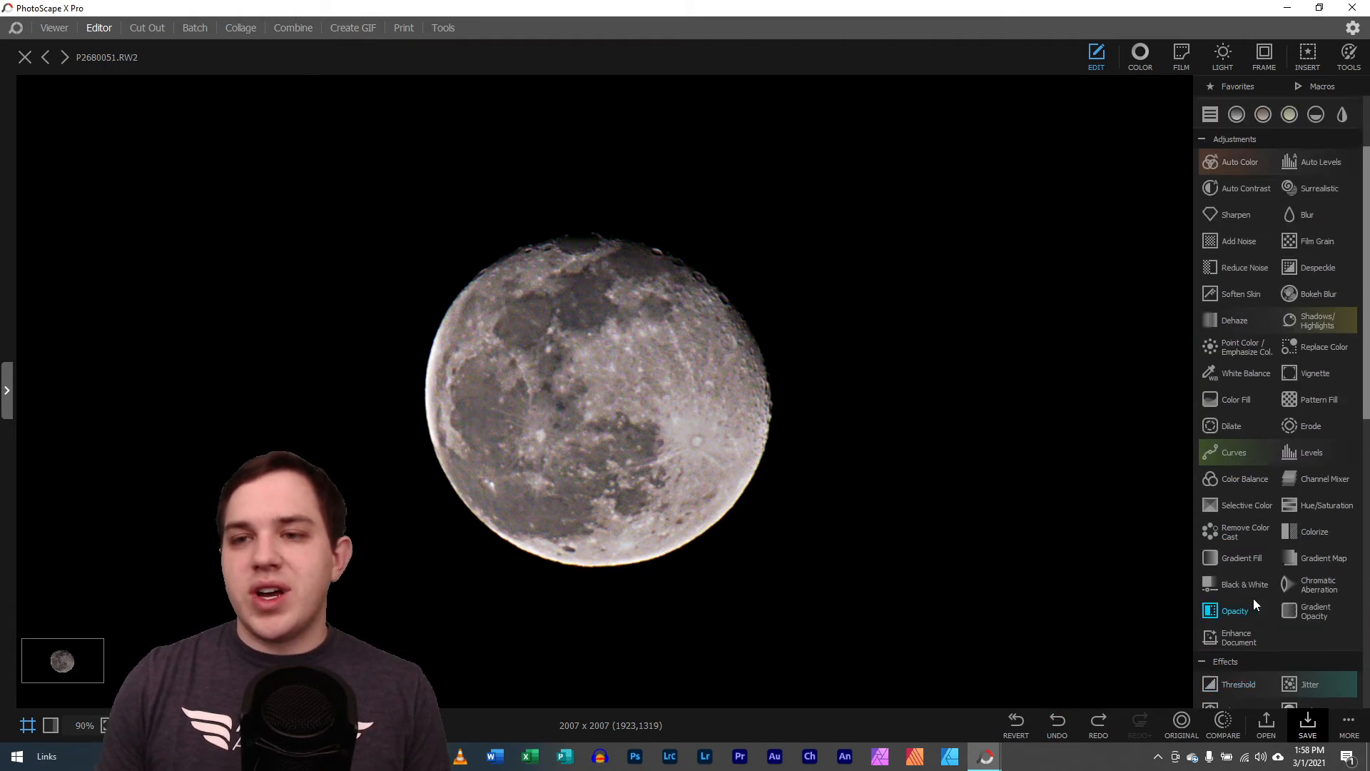
left_click(1244, 551)
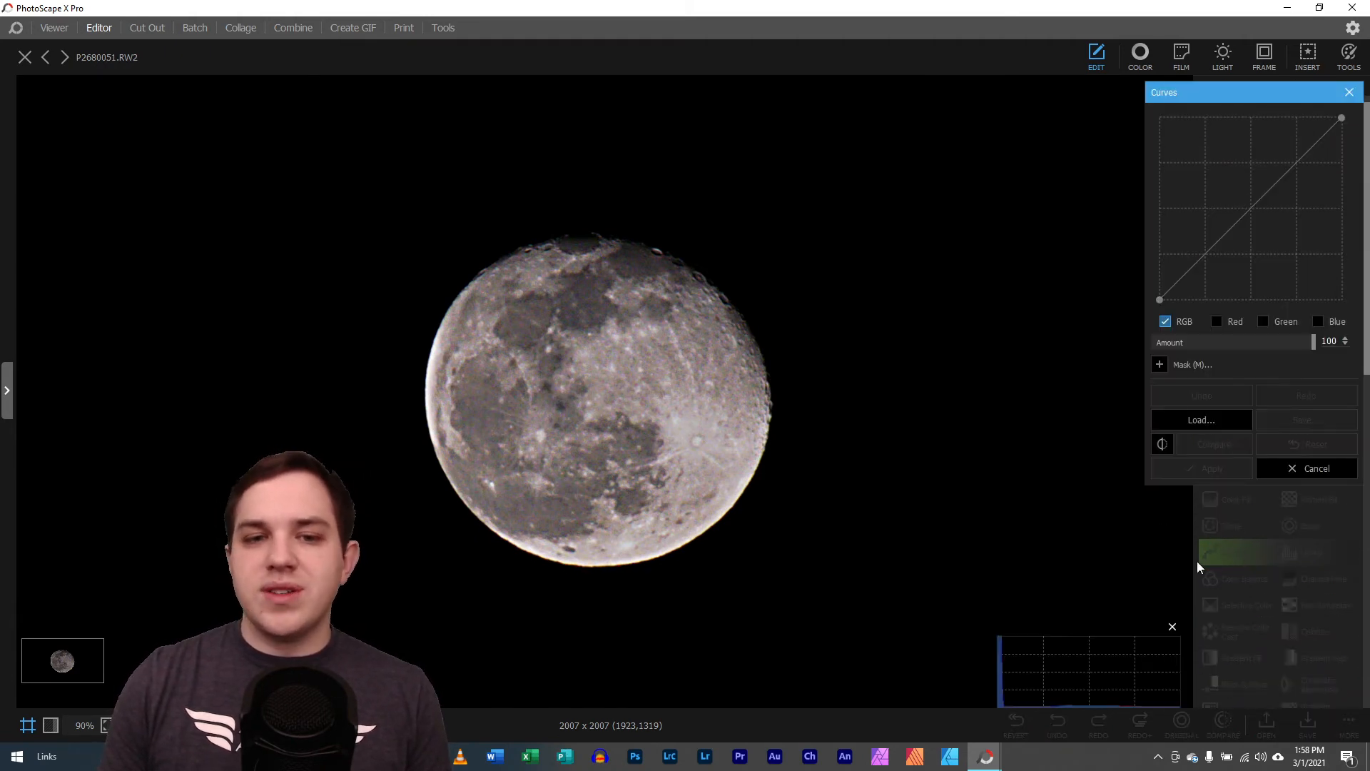
left_click_drag(1275, 180, 1278, 163)
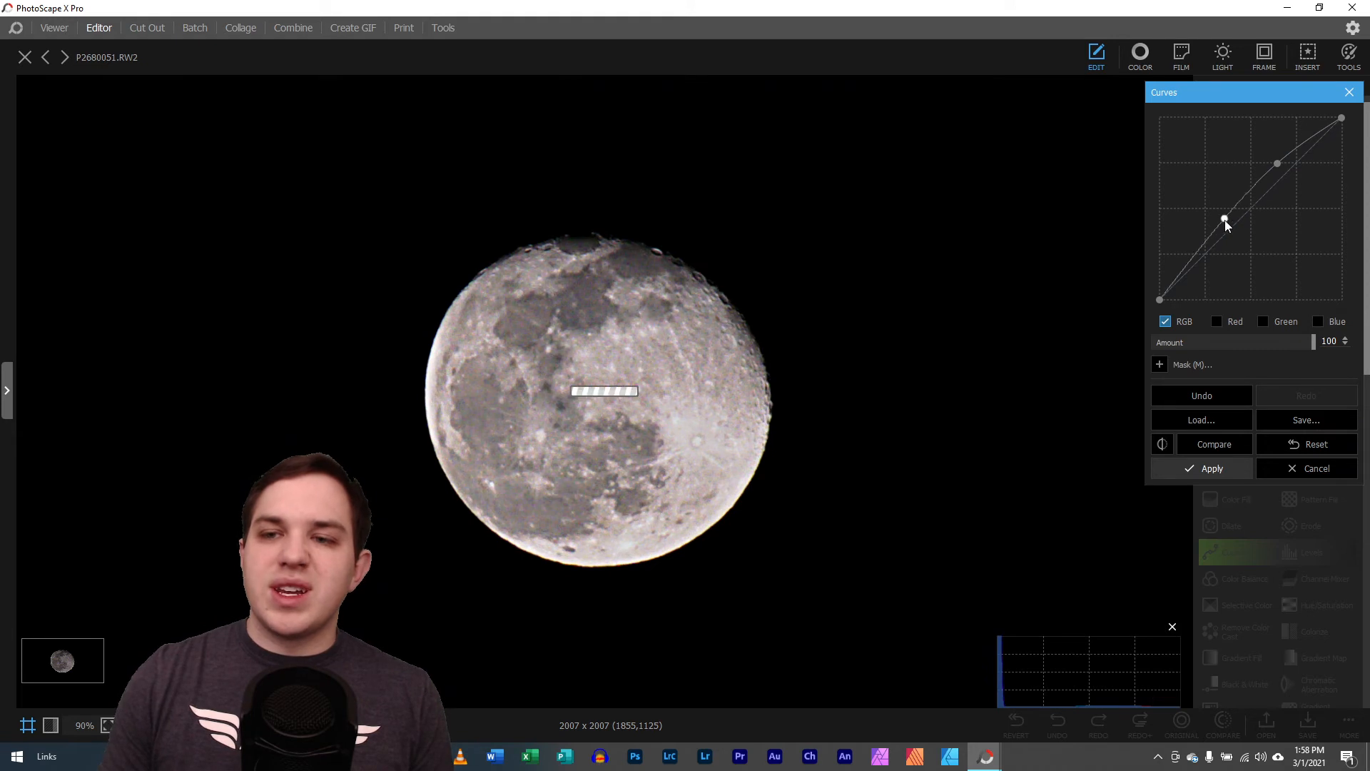
left_click_drag(1224, 218, 1239, 227)
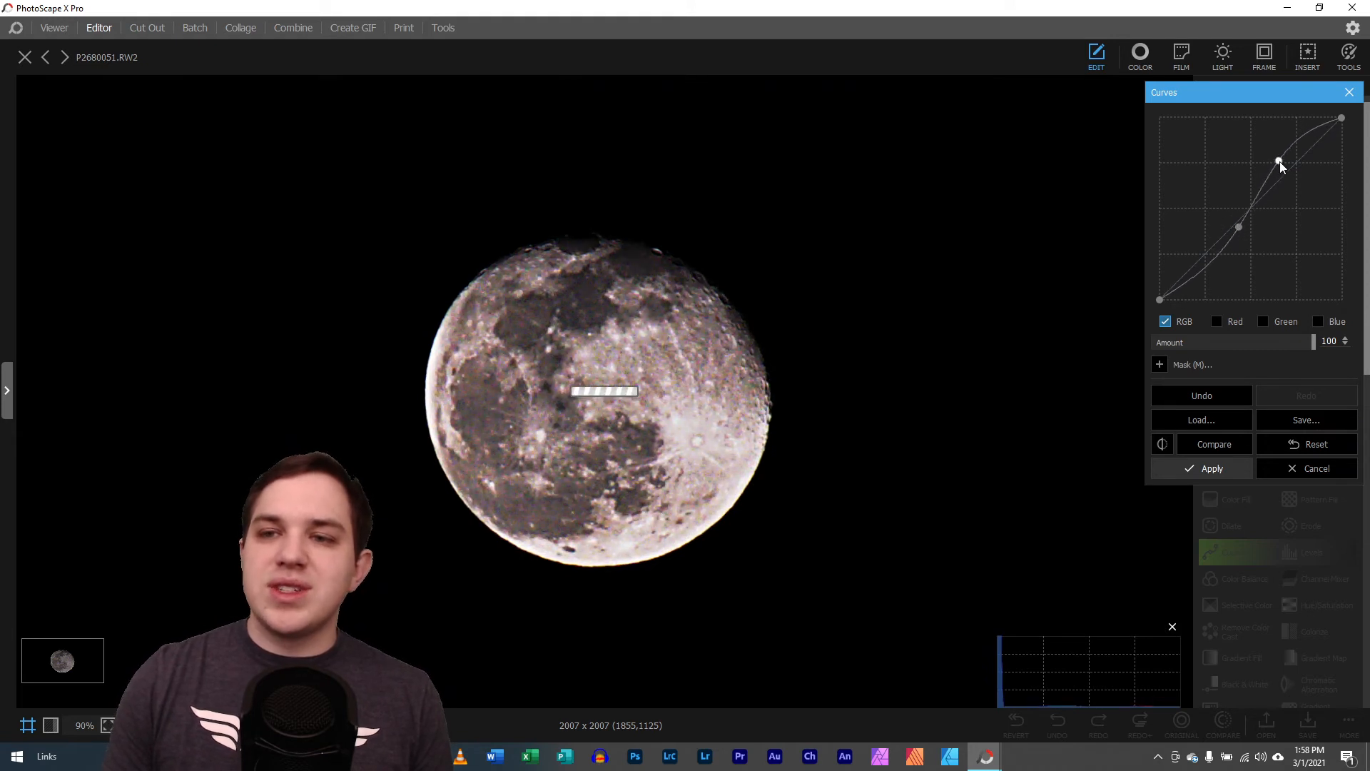
left_click_drag(1278, 163, 1289, 168)
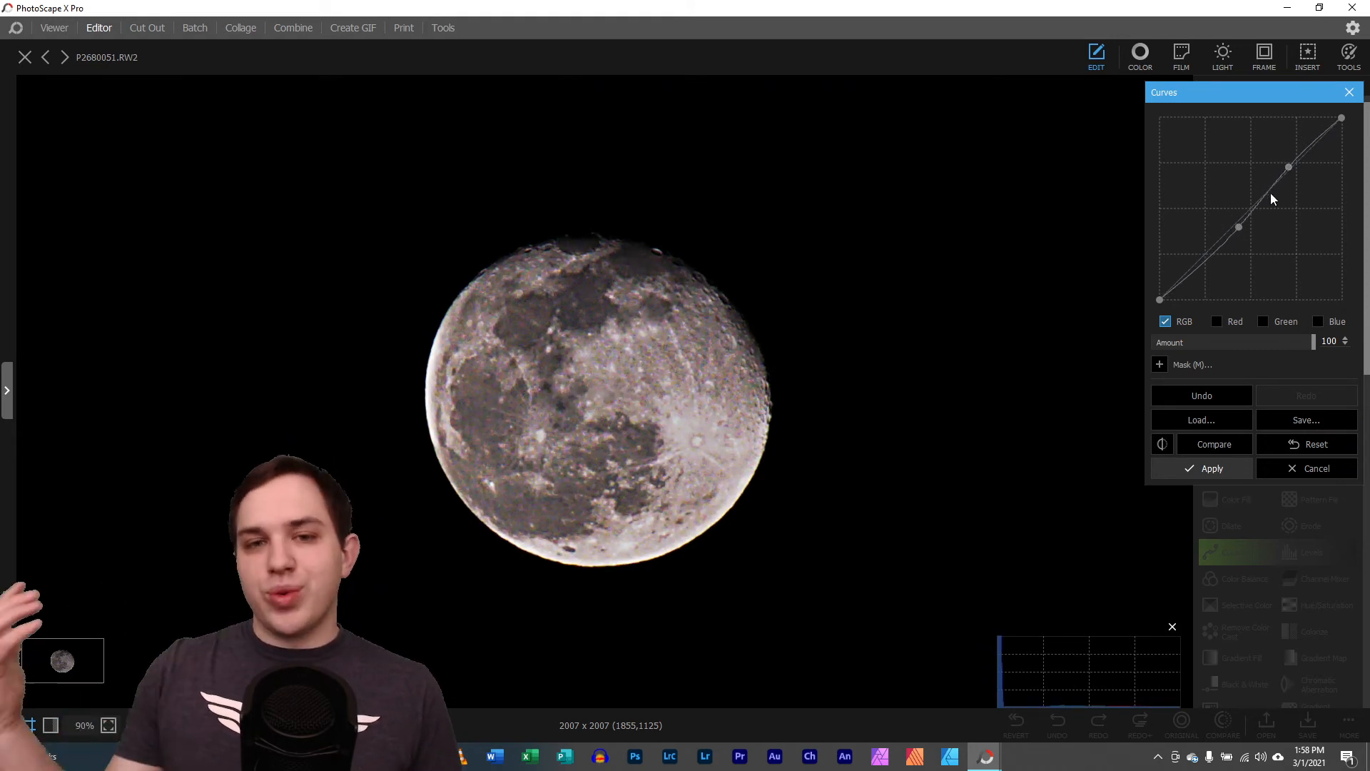
left_click(1329, 465)
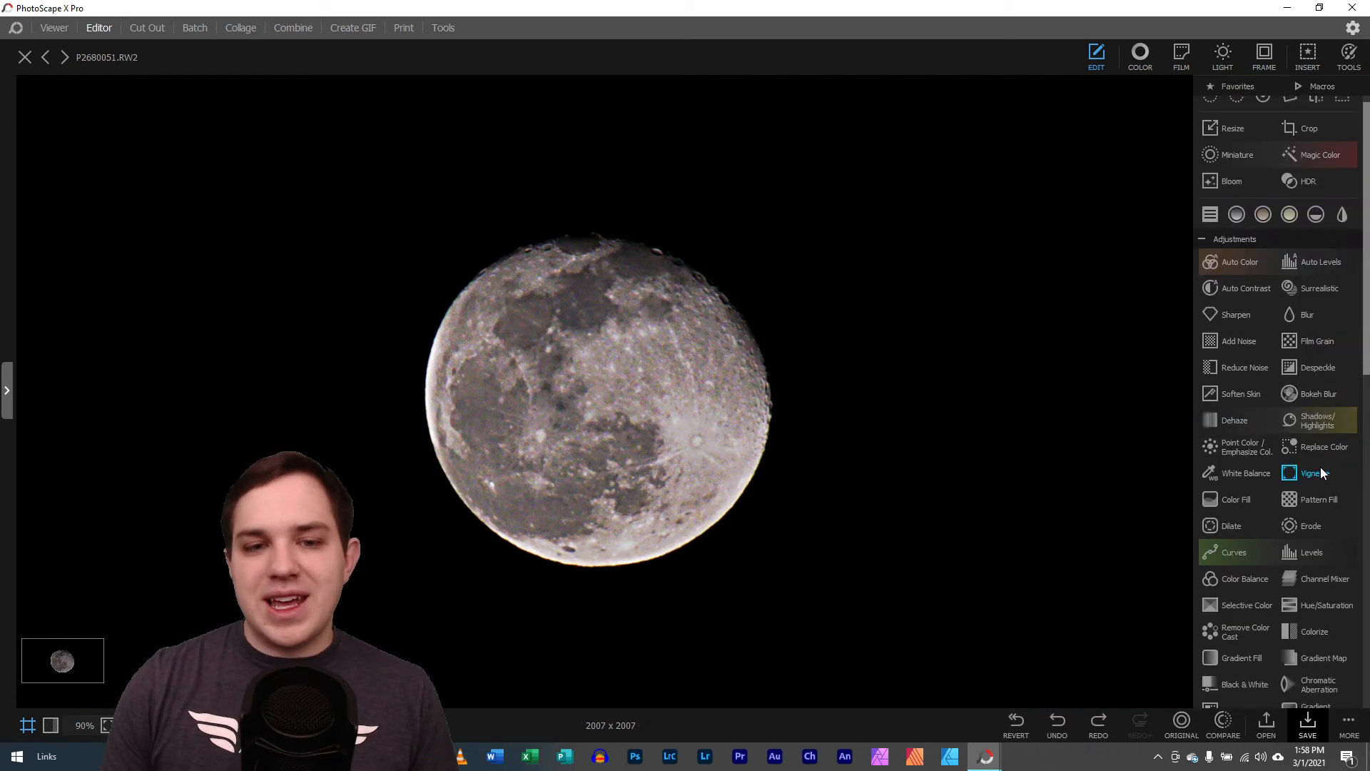
Redo the Soften Skin and Crop edits, undoing and redoing them to compare the moon before and after
left_click(1100, 725)
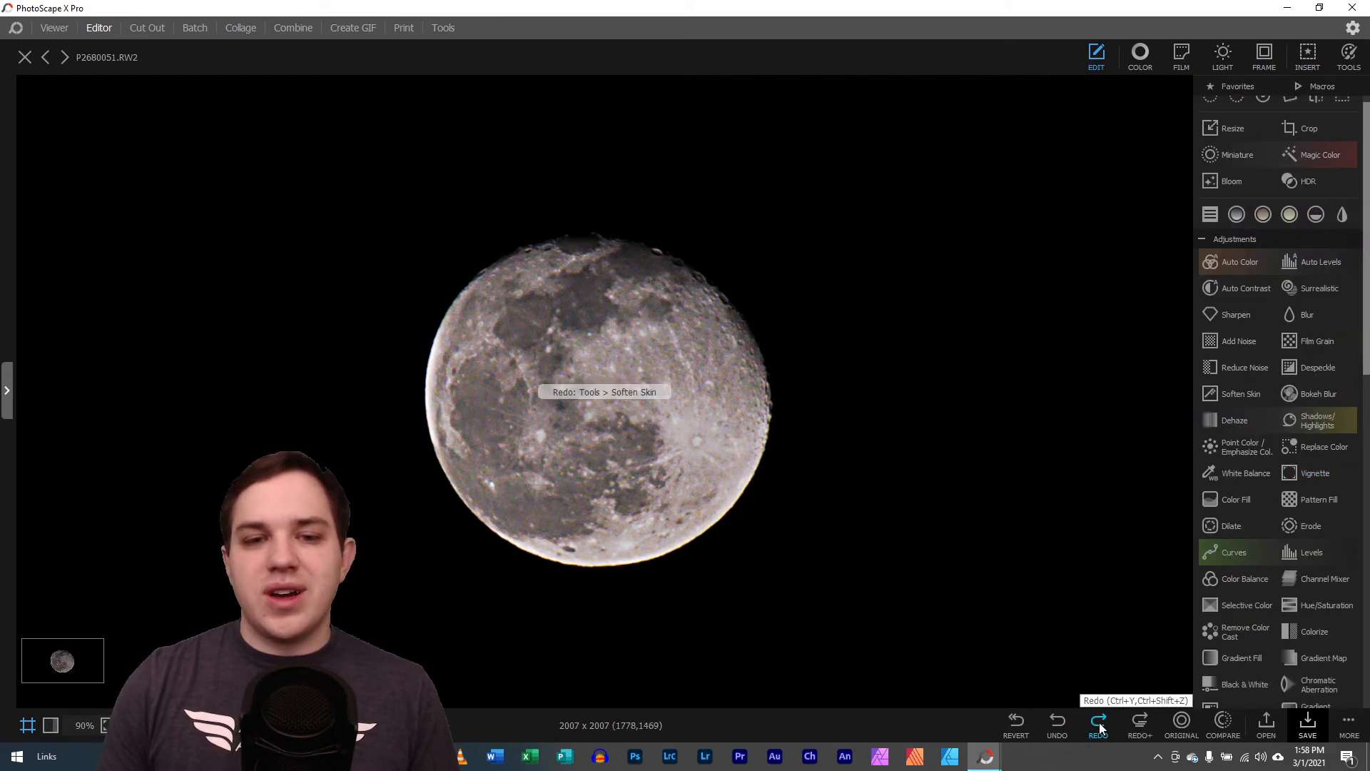
left_click(1099, 725)
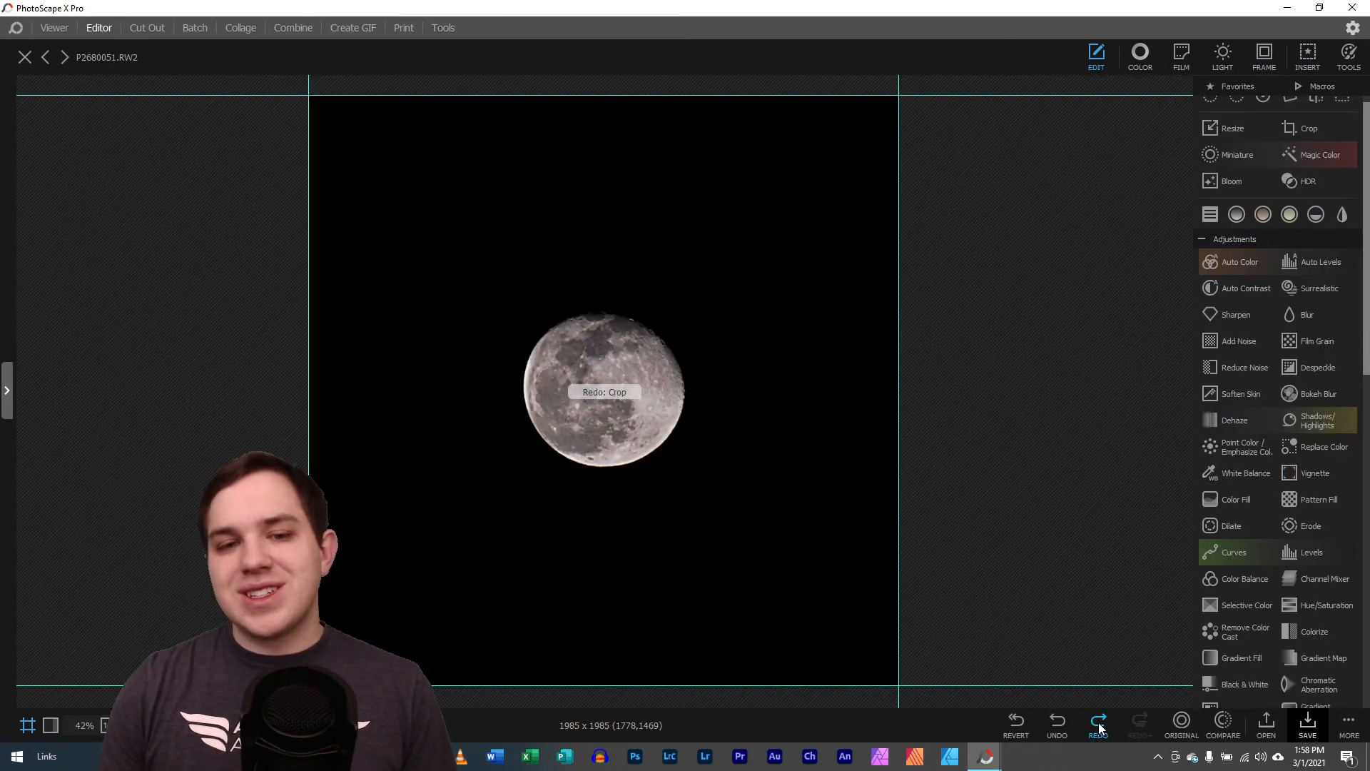
left_click(1060, 726)
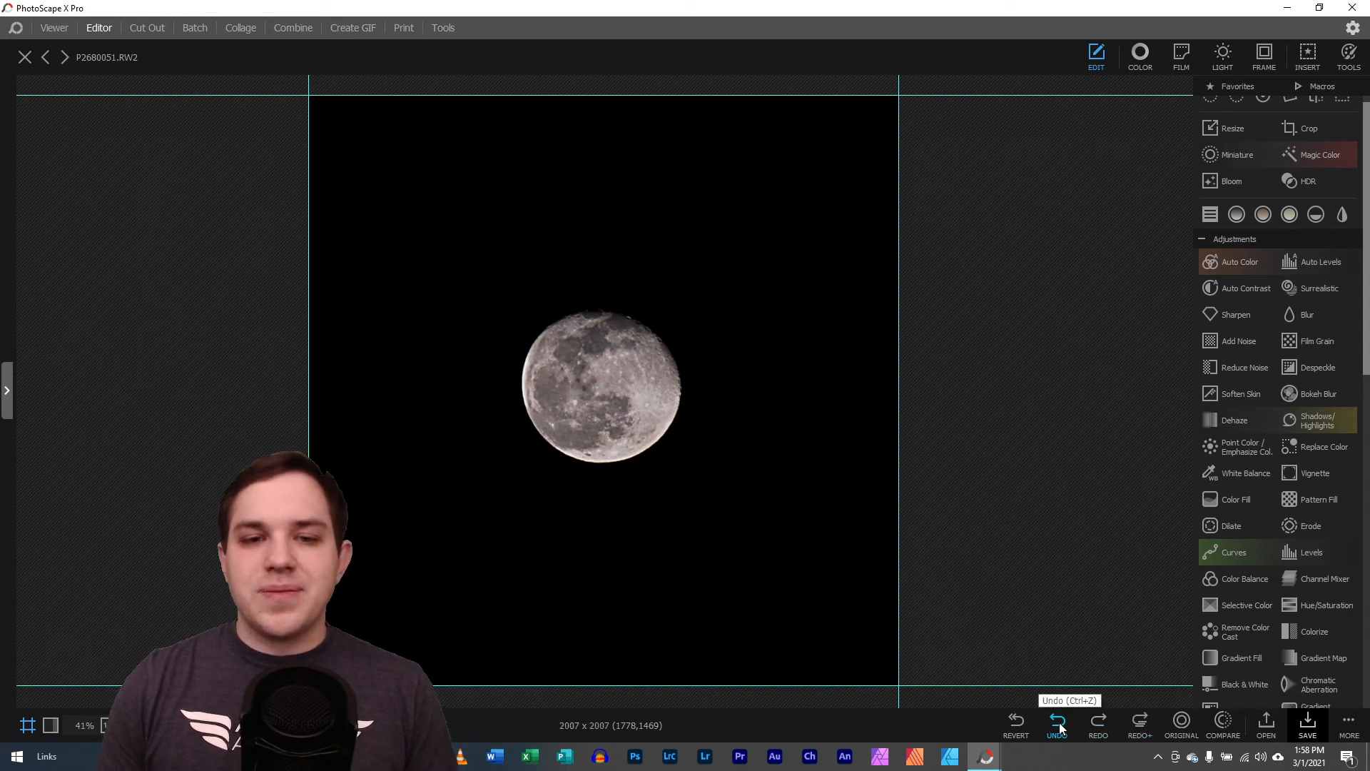
left_click(1061, 726)
left_click(1099, 725)
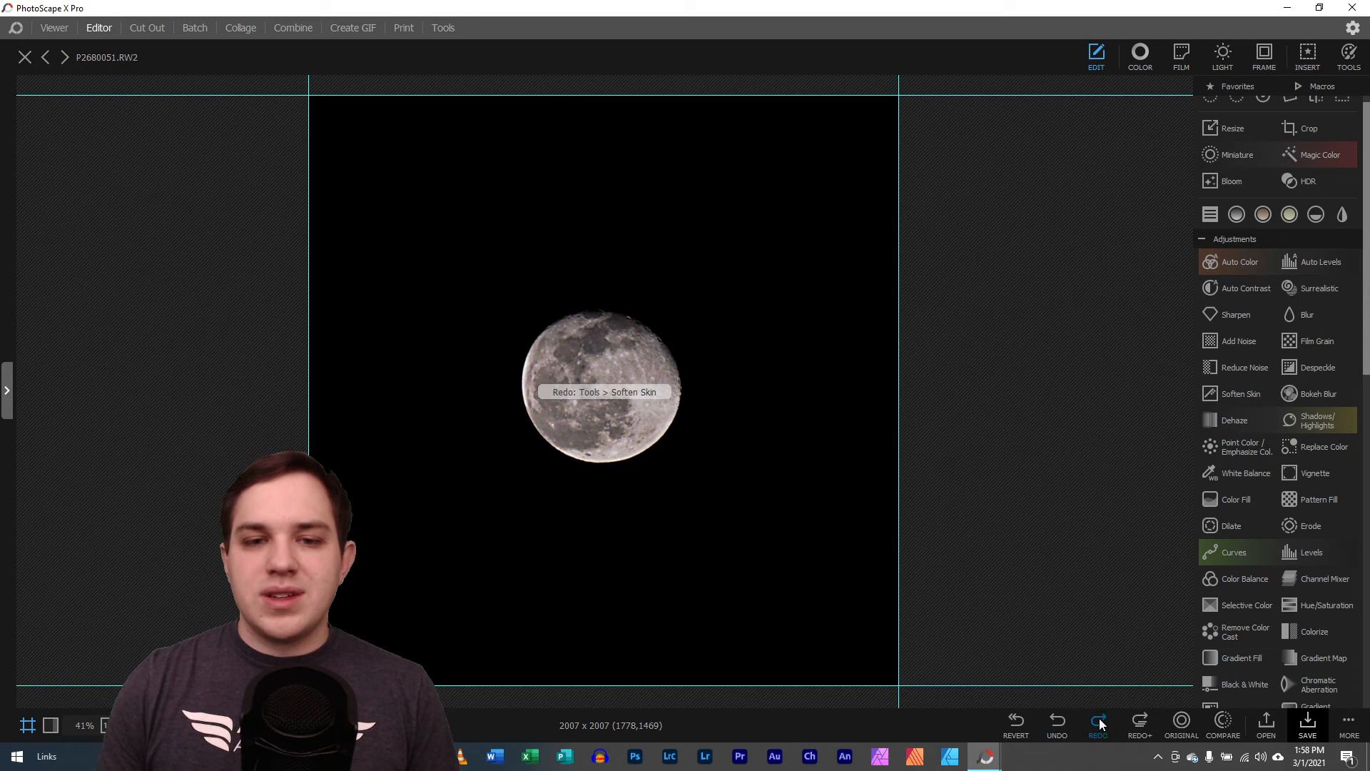
left_click(1099, 725)
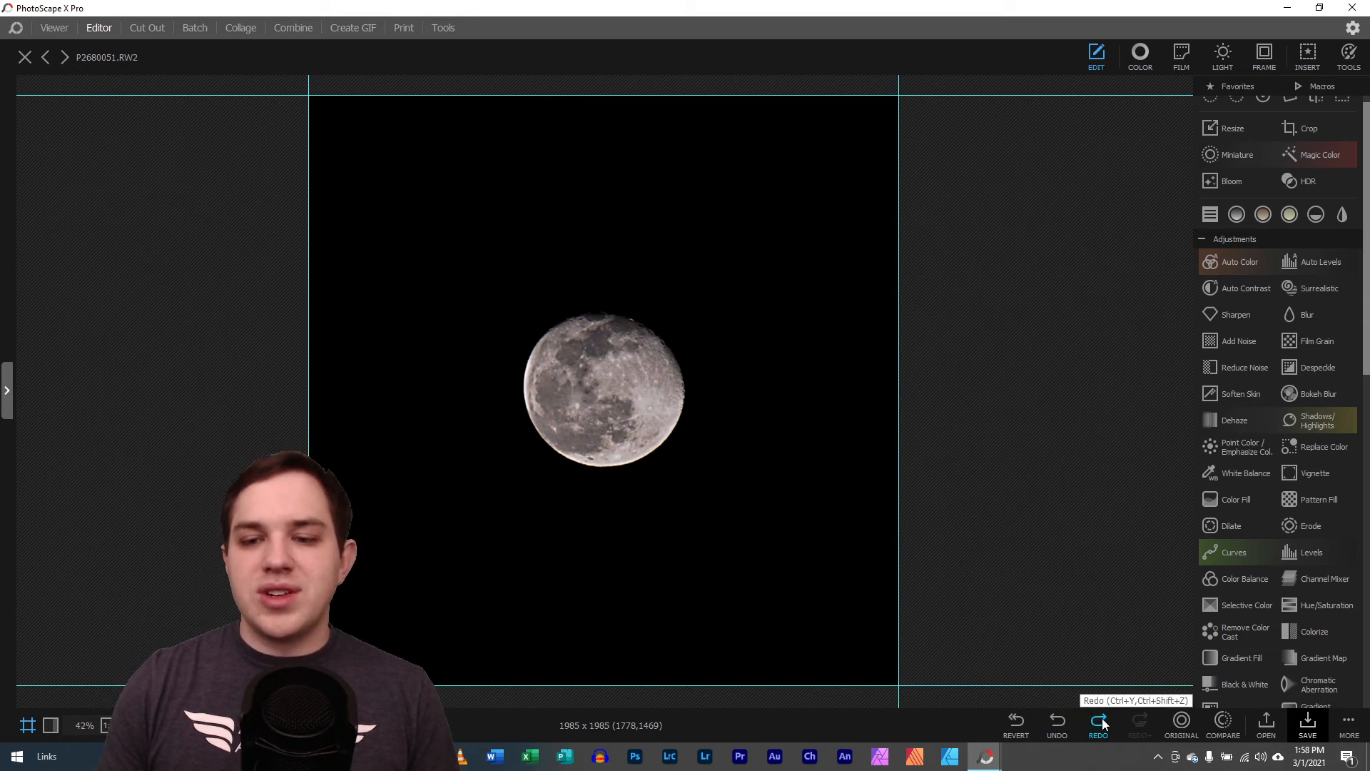
Redo the green circle edits in sequence, from its insertion beside the moon to the enlarged, translucent overlay covering it
left_click(1099, 725)
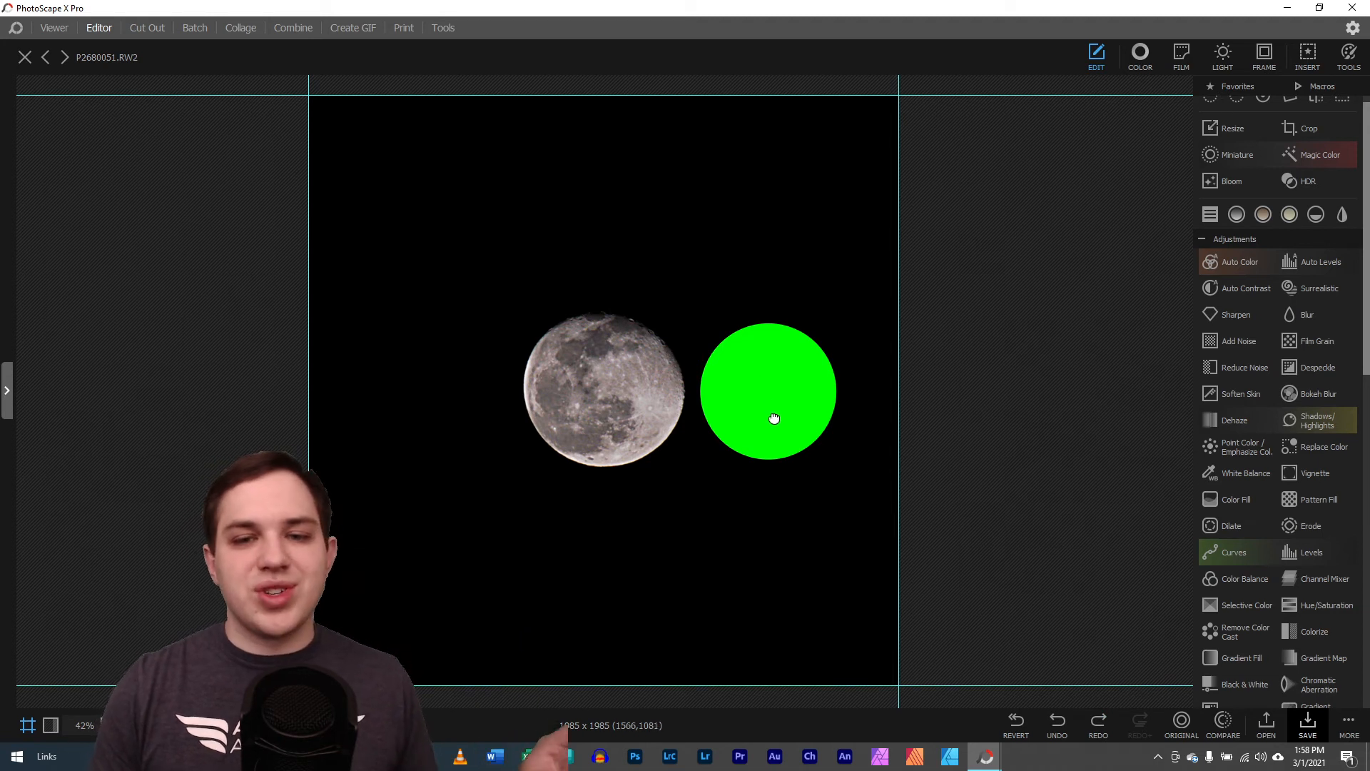
left_click(1103, 721)
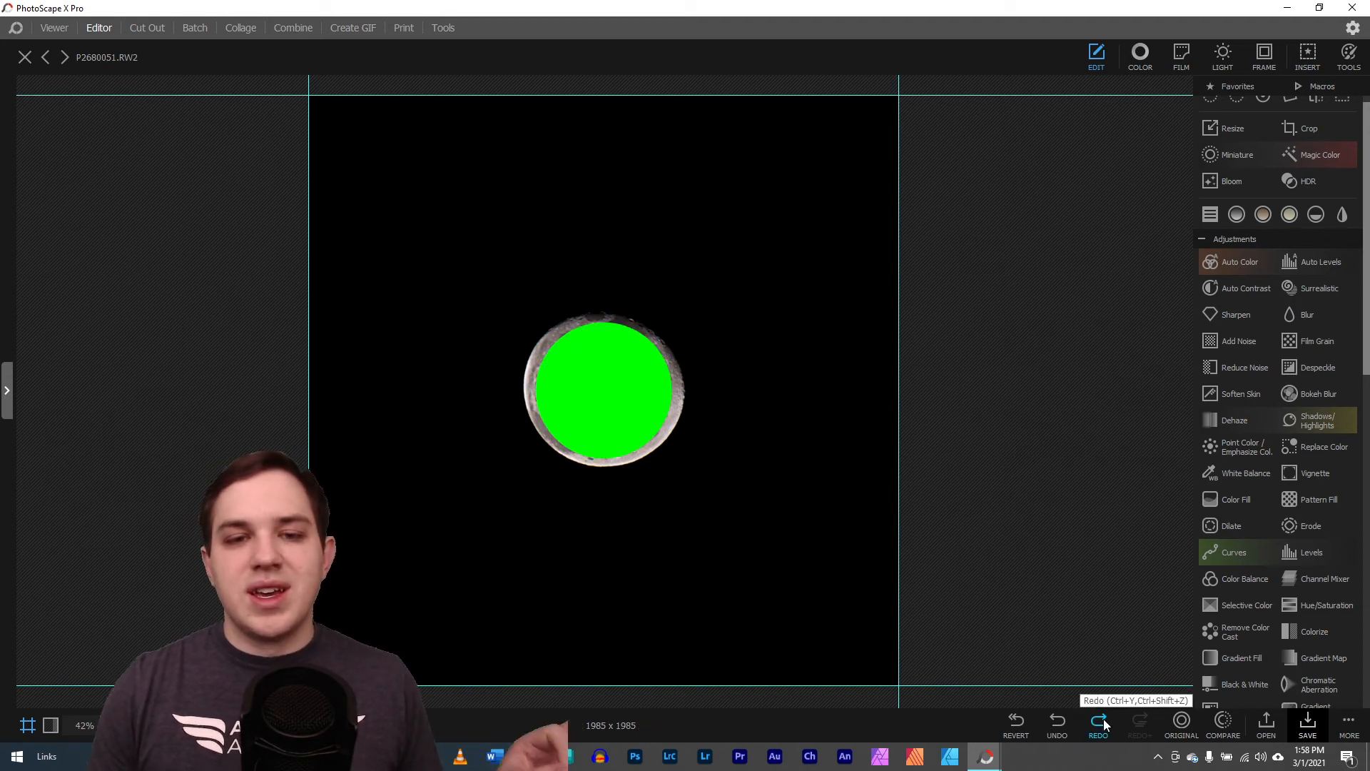
left_click(1100, 722)
left_click(1099, 723)
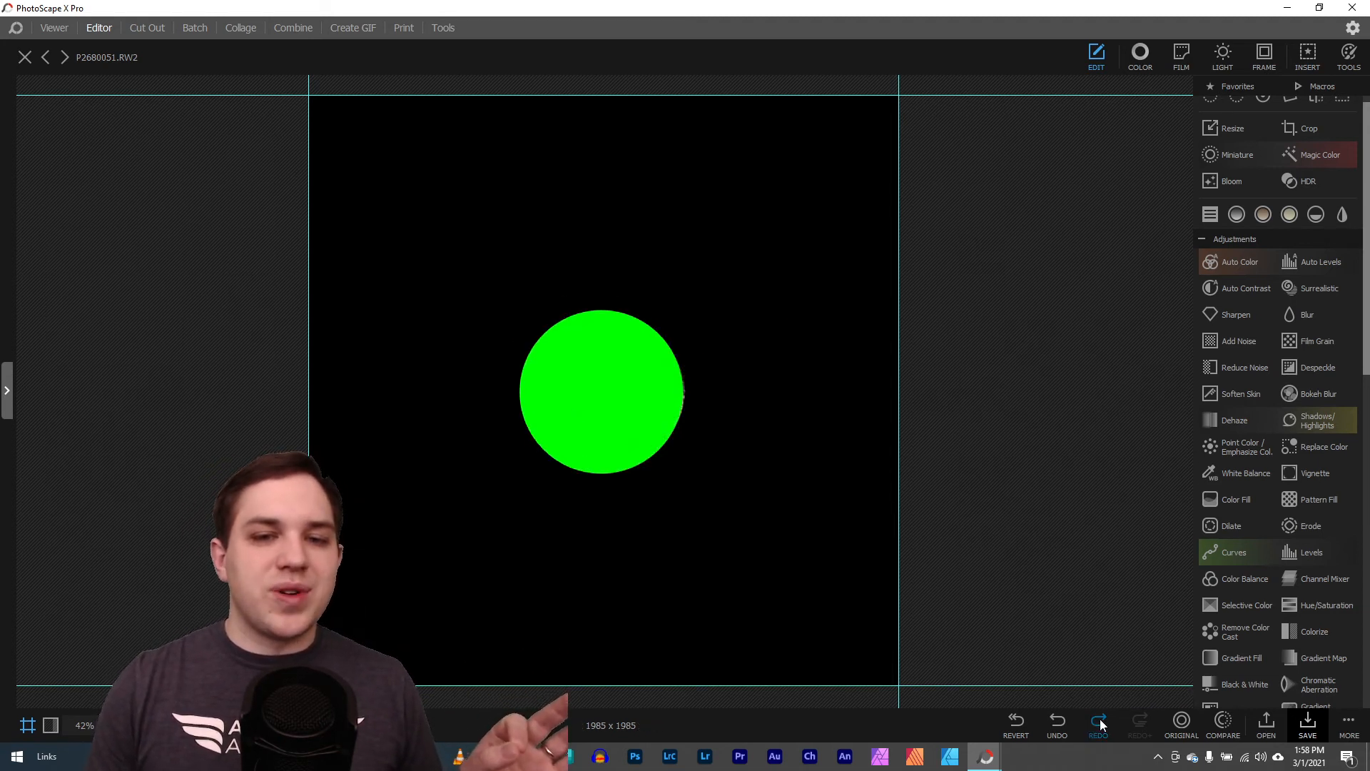
left_click(1099, 723)
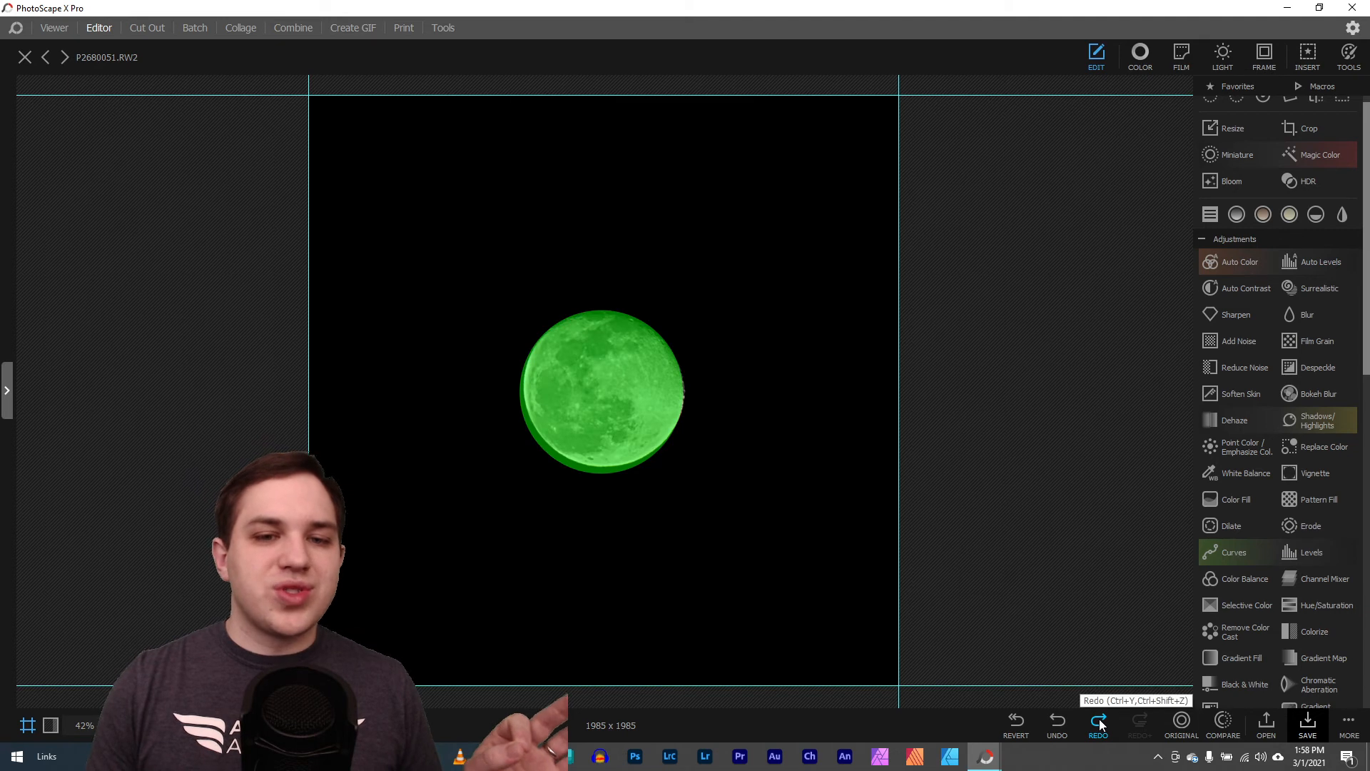
Undo the green circle edits and the crop, and restore only the crop on the moon photo
left_click(1060, 725)
left_click(1061, 725)
left_click(1061, 726)
left_click(1061, 725)
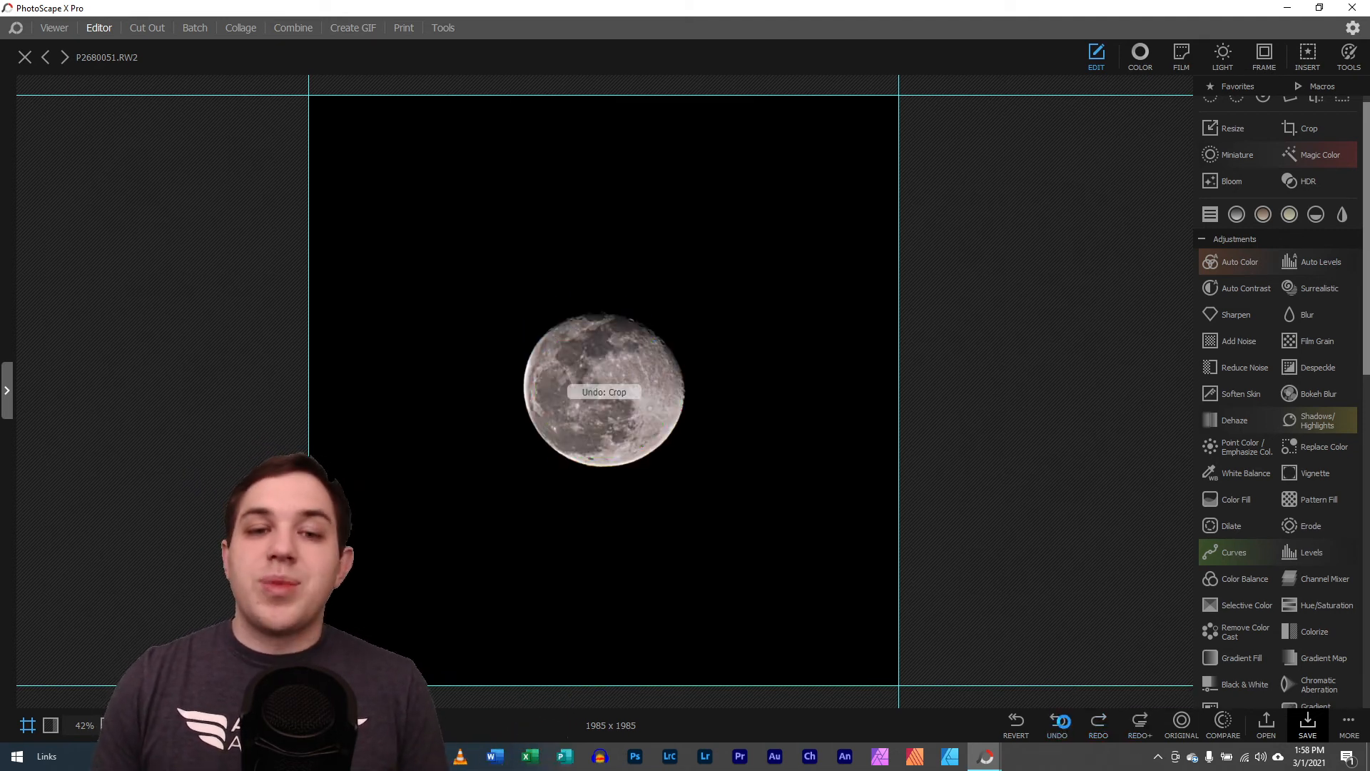
left_click(1094, 728)
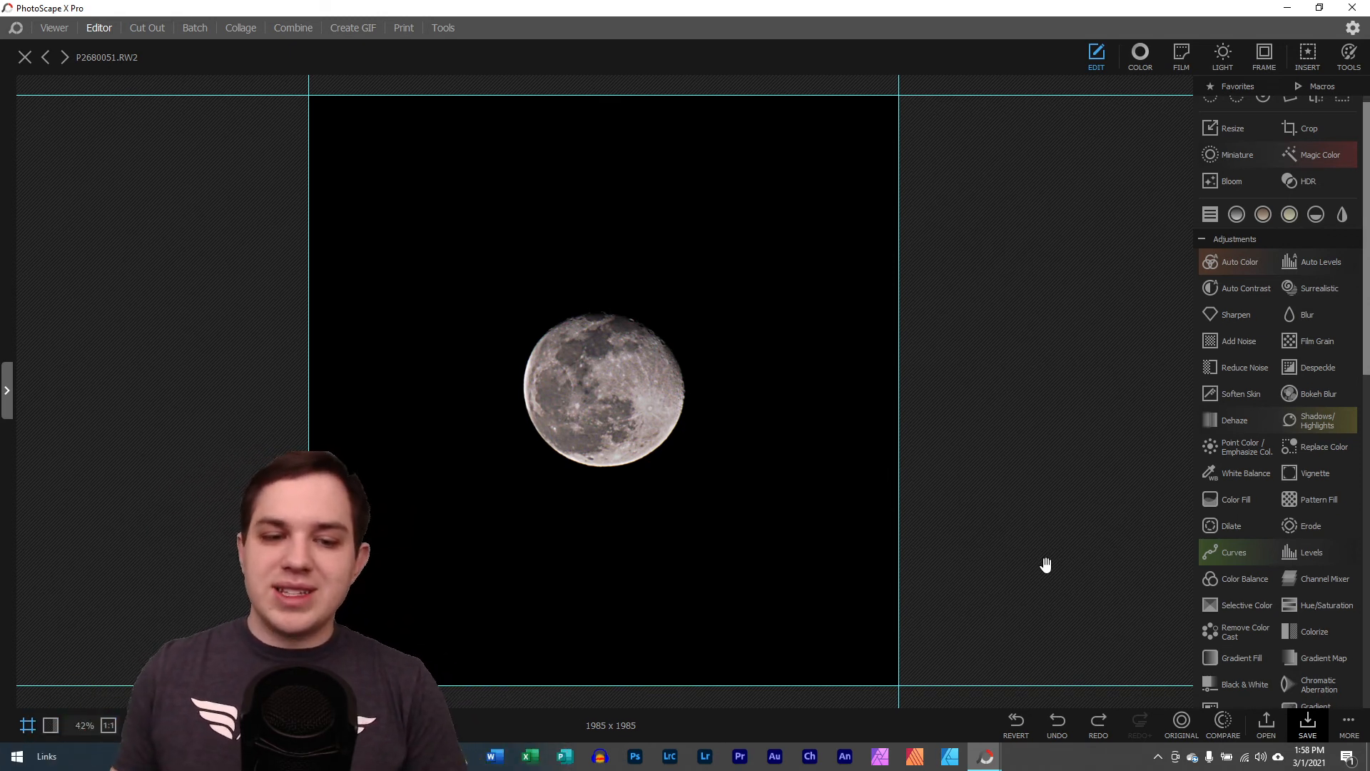
scroll(605, 391, "up", 10)
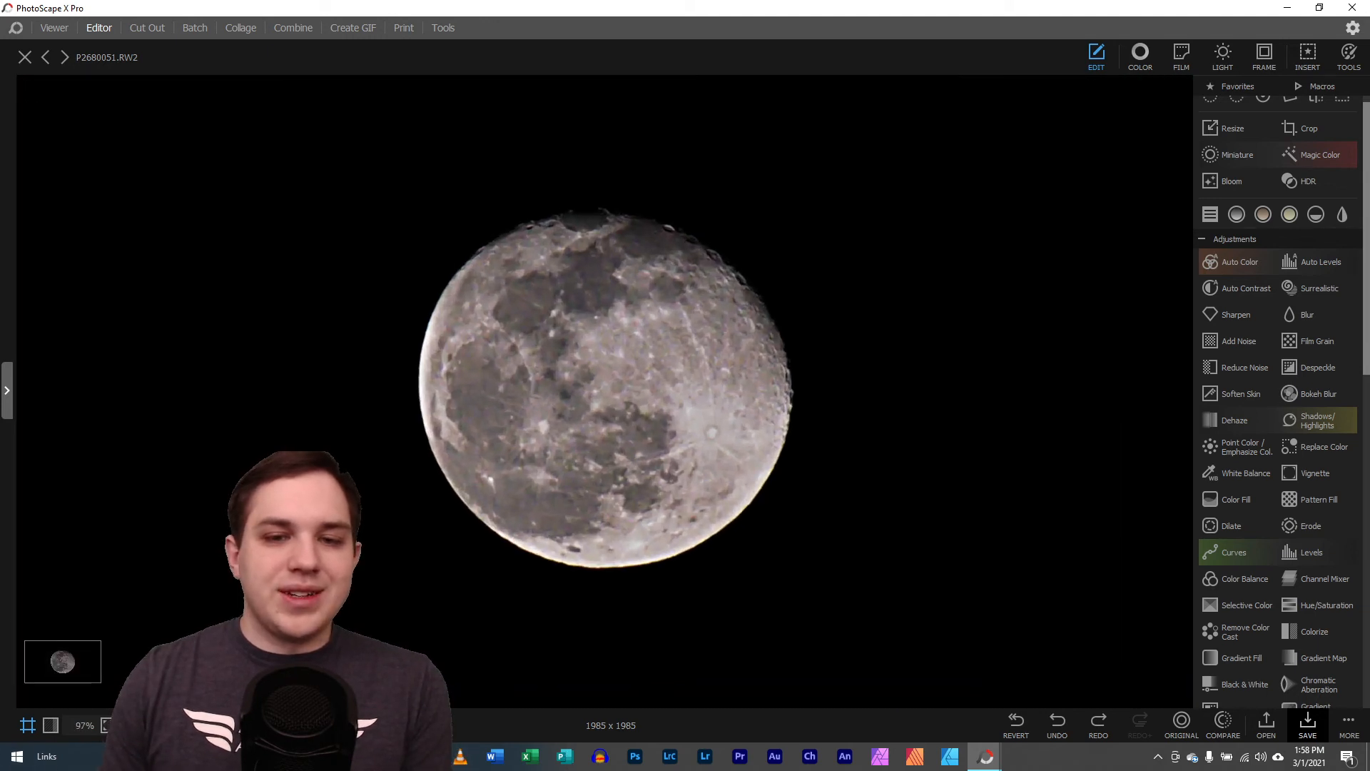
Inspect the cropped moon photo and its save options, including JPEG quality and backup settings, and close them without saving
scroll(604, 391, "down", 4)
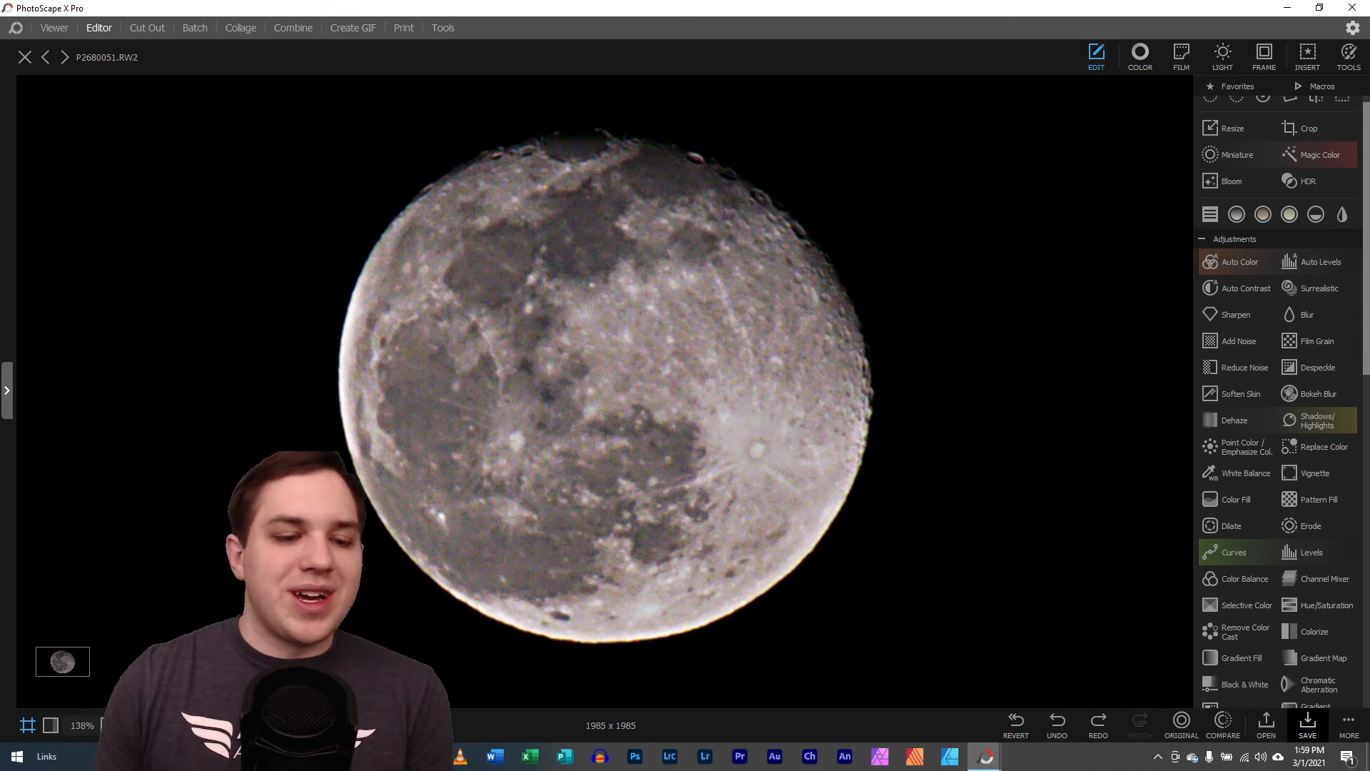
scroll(605, 391, "down", 6)
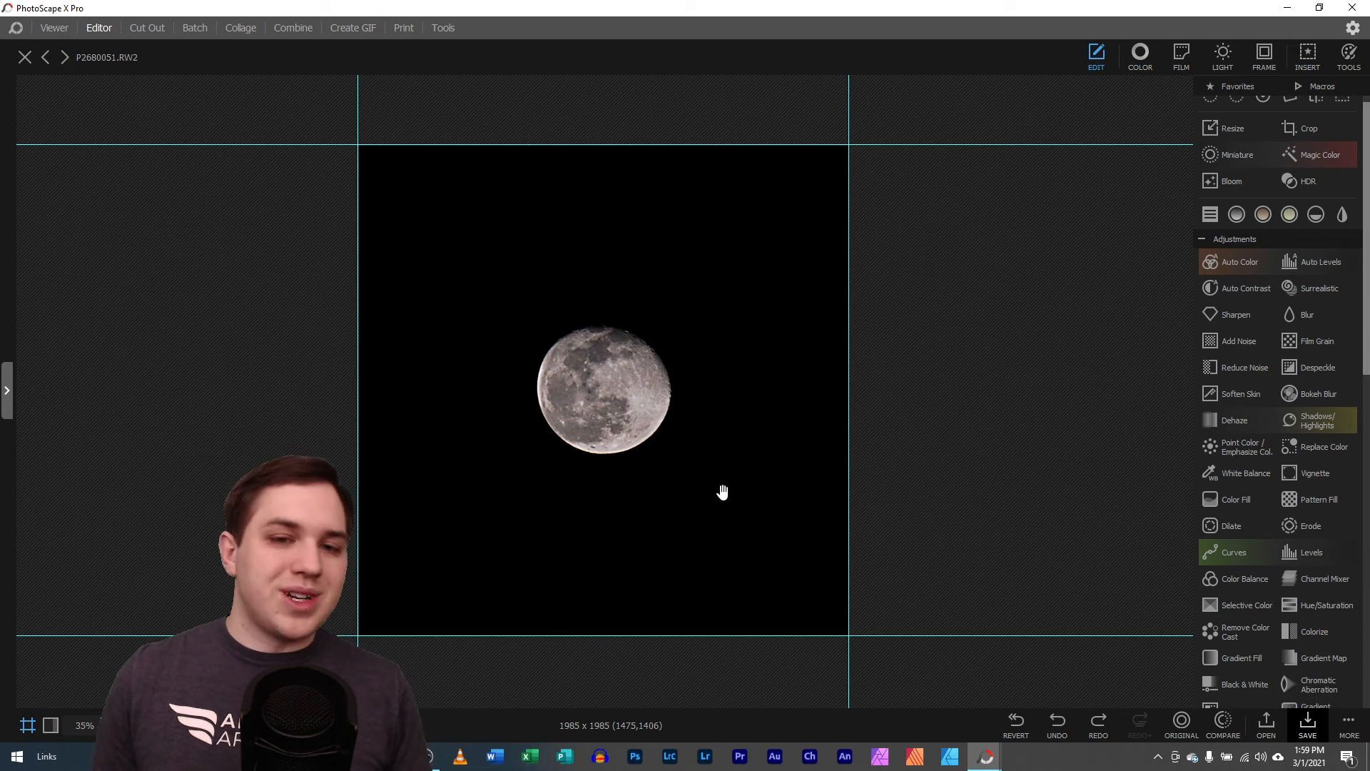
left_click(1307, 725)
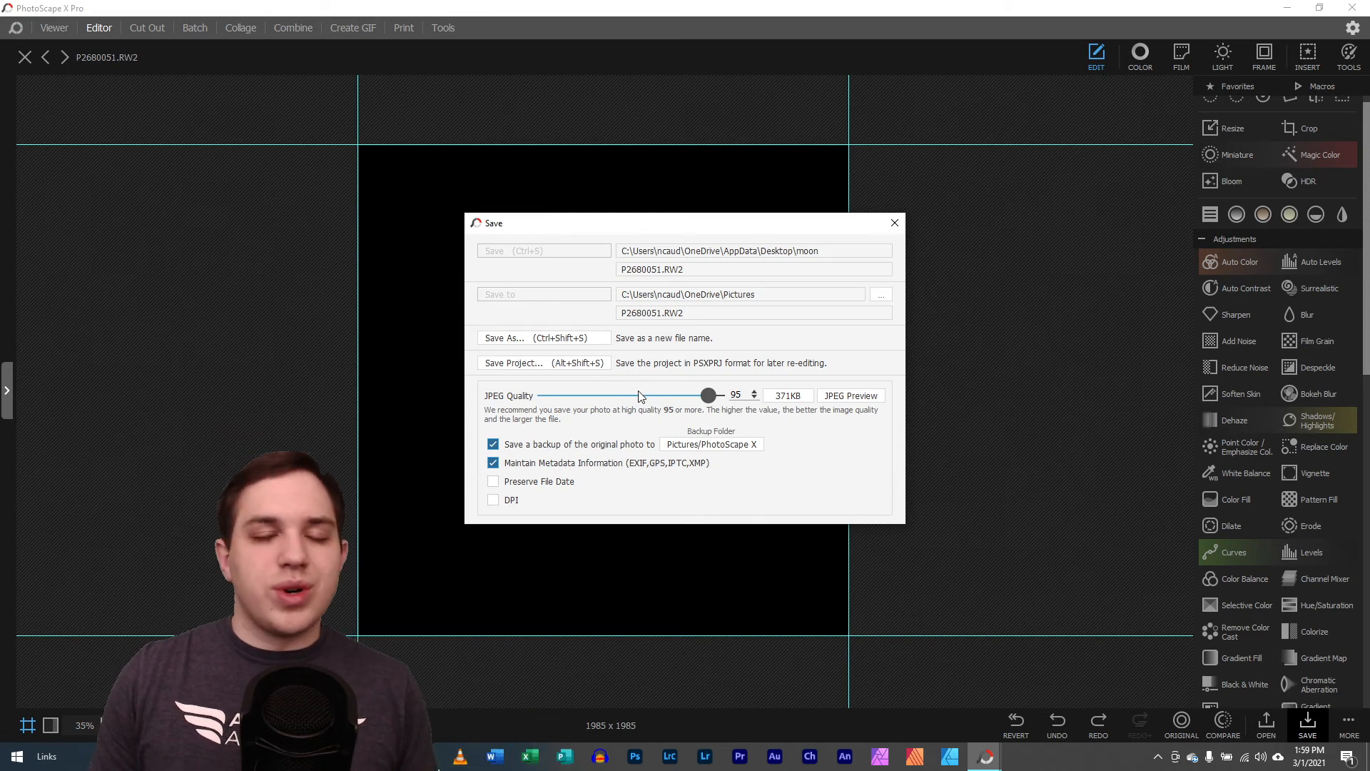
left_click(893, 224)
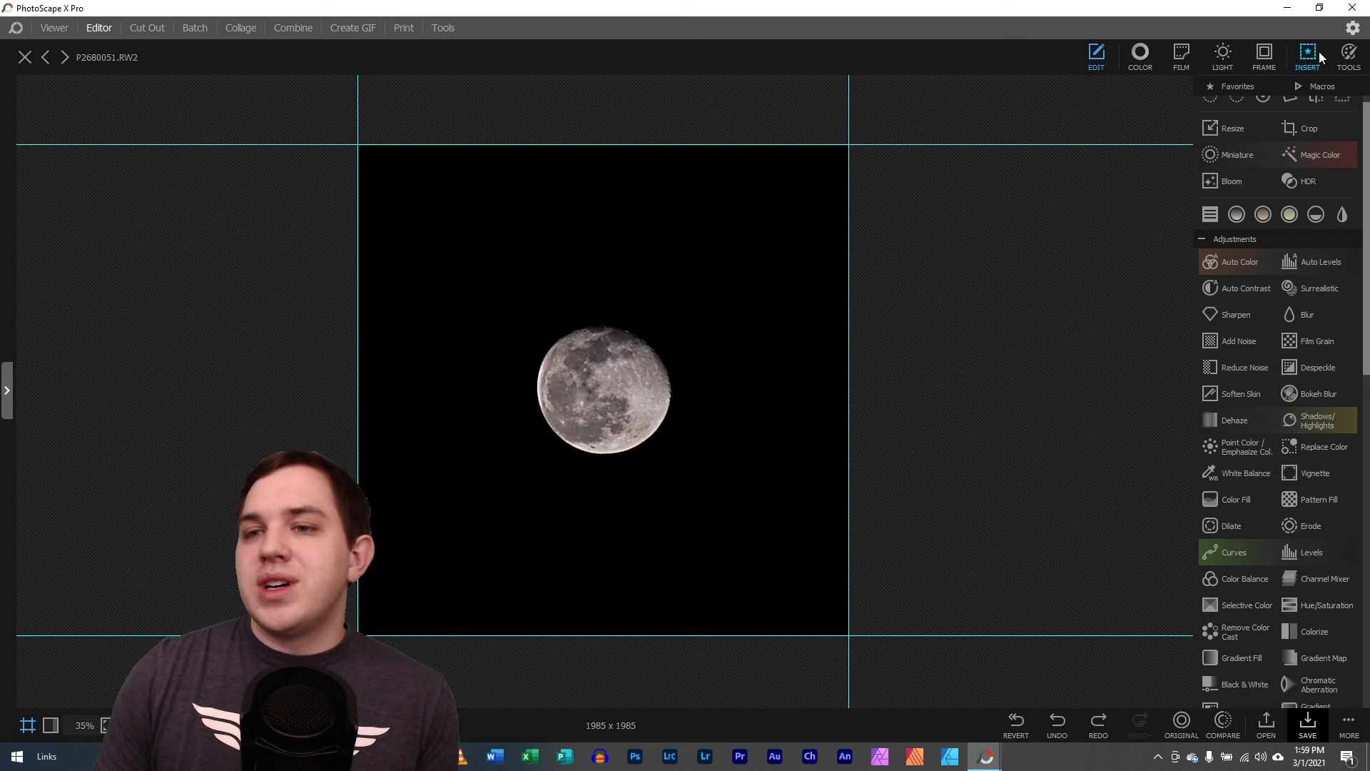
Give the moon photo a rounded border with a white stroke and black drop shadow, and make the stroke thinner
left_click(1266, 55)
left_click(1303, 92)
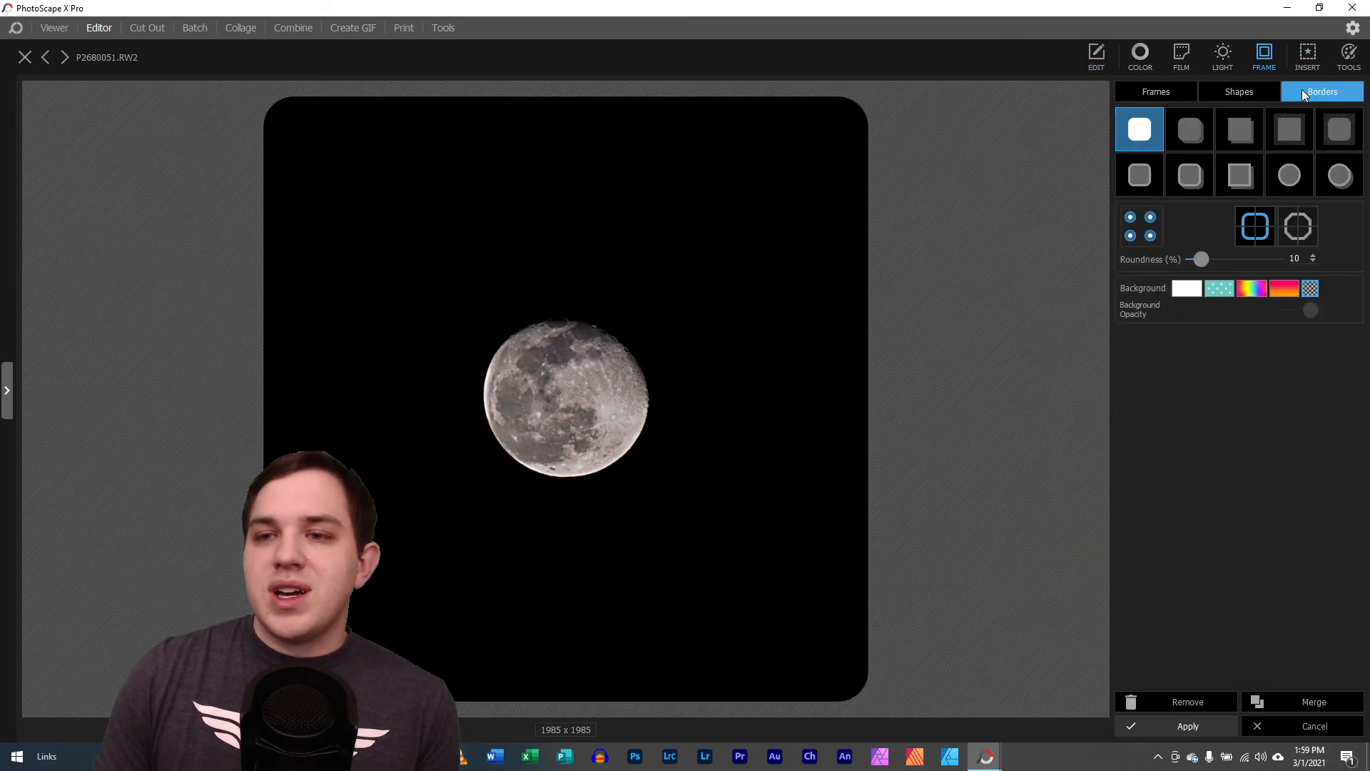
left_click(1209, 191)
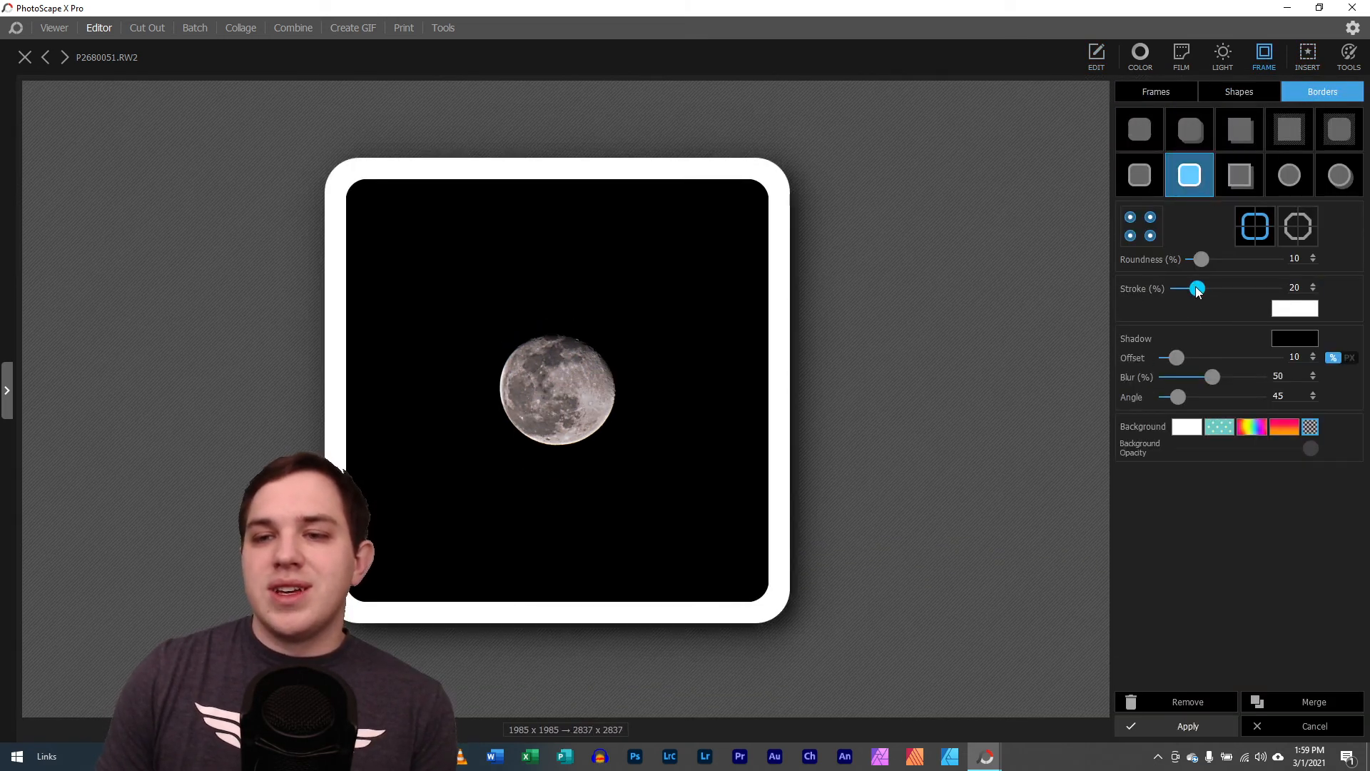
left_click_drag(1198, 291, 1187, 290)
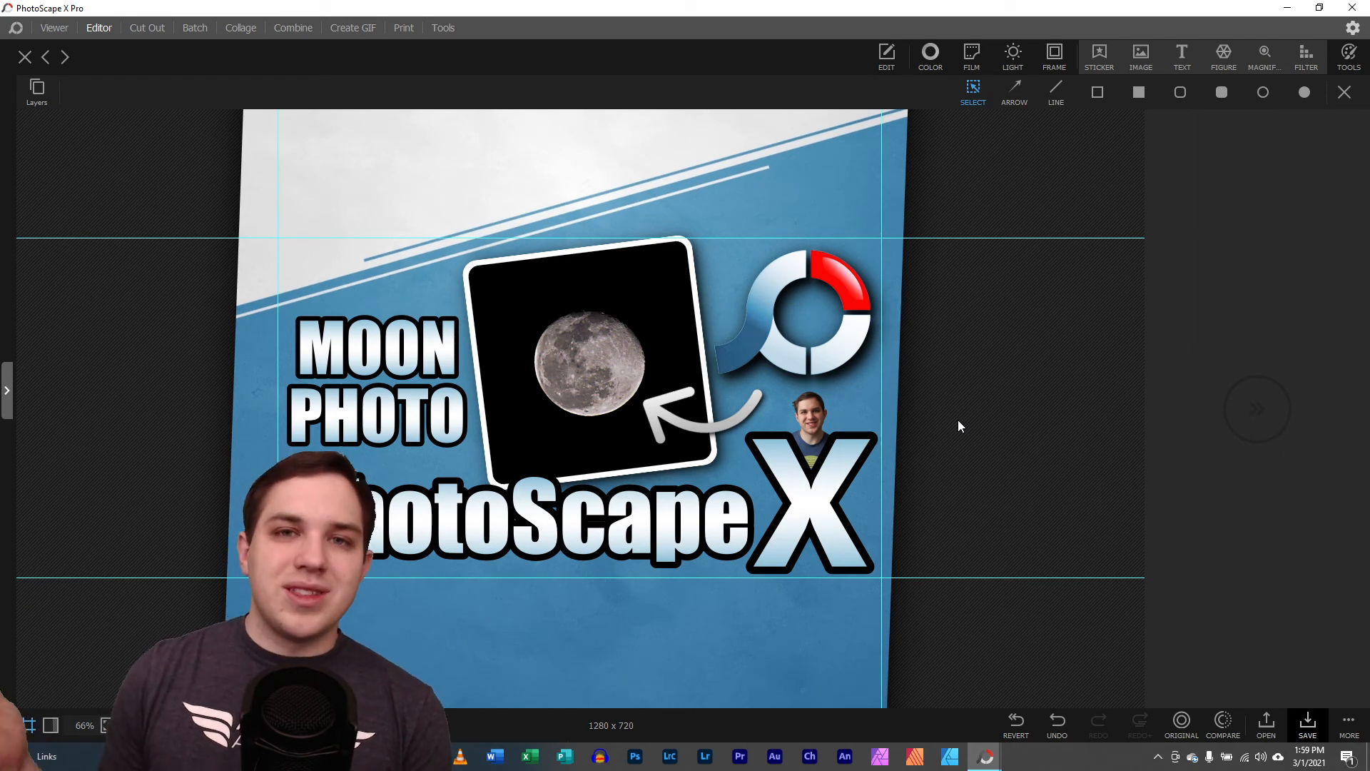
Revert the thumbnail project to its plain background and redo the tilted background panel and framed snowflake photo
left_click(1044, 723)
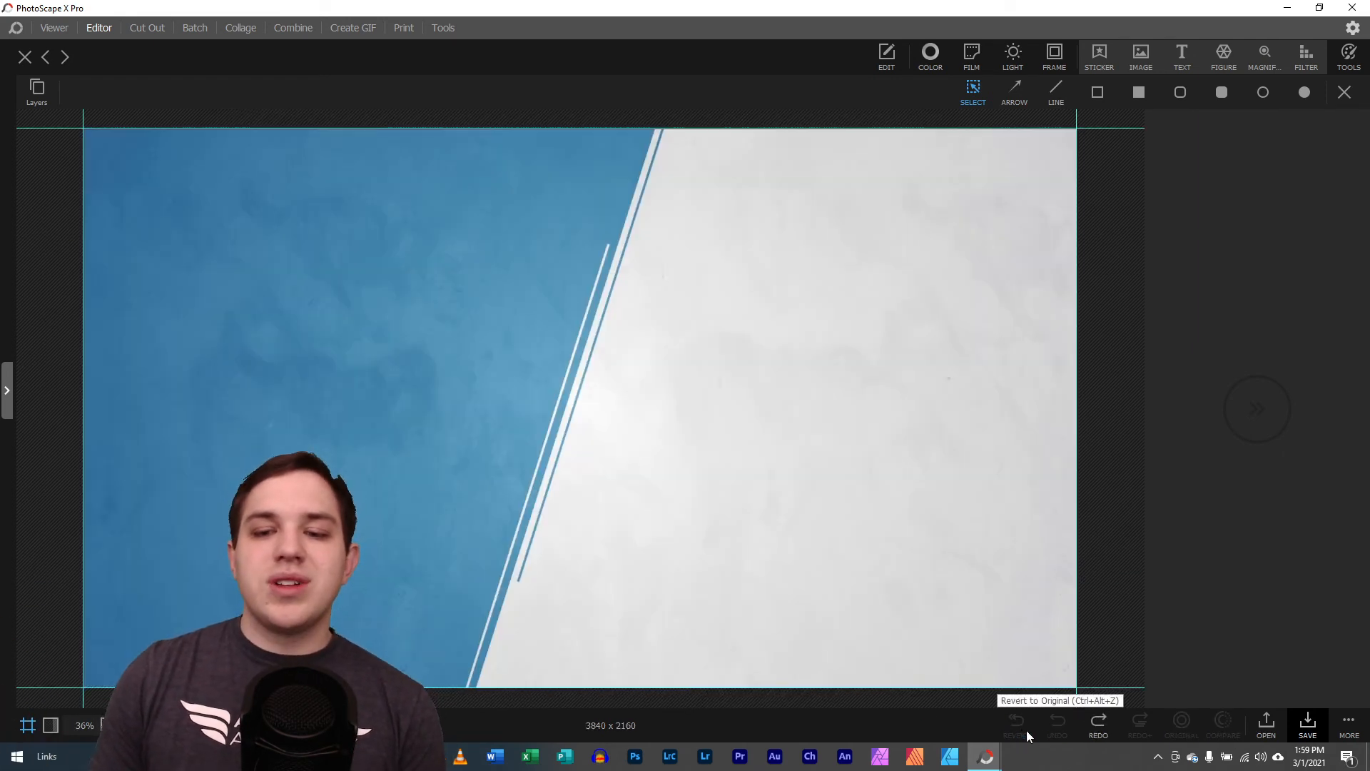
left_click(1097, 725)
left_click(1097, 725)
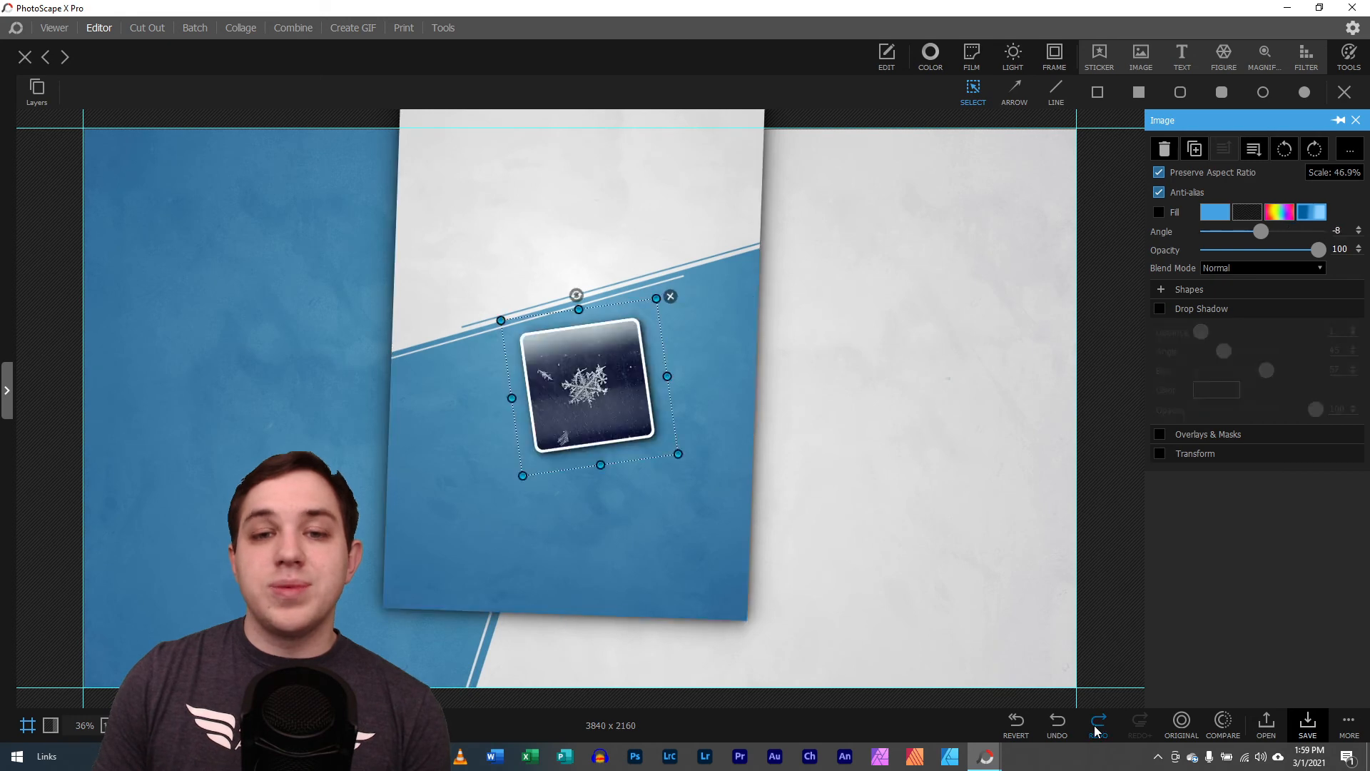
Redo the SNOW FLAKES and PhotoScape X titles, the logo, portrait and blue arrow, and the crop to 1280 x 720
left_click(1097, 724)
left_click(1097, 724)
left_click(1097, 724)
left_click(1097, 724)
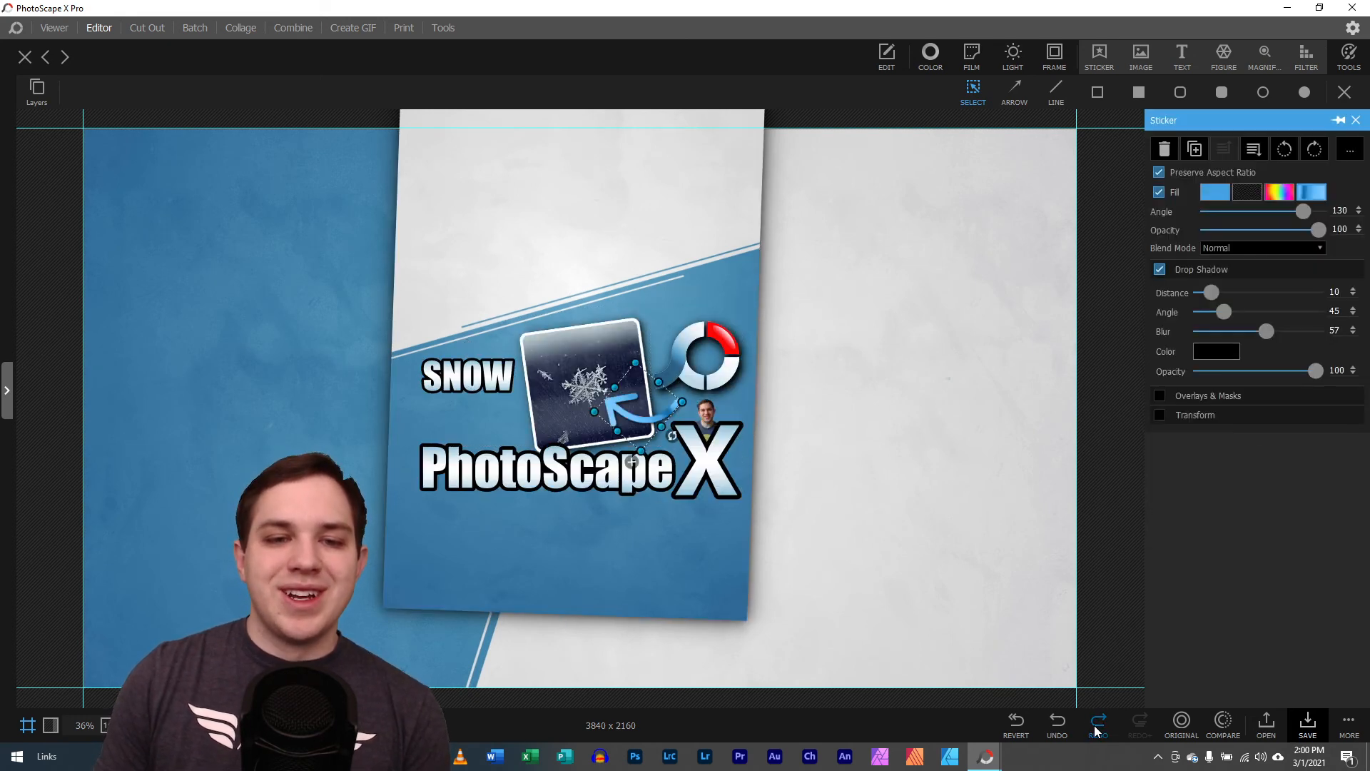
left_click(1097, 724)
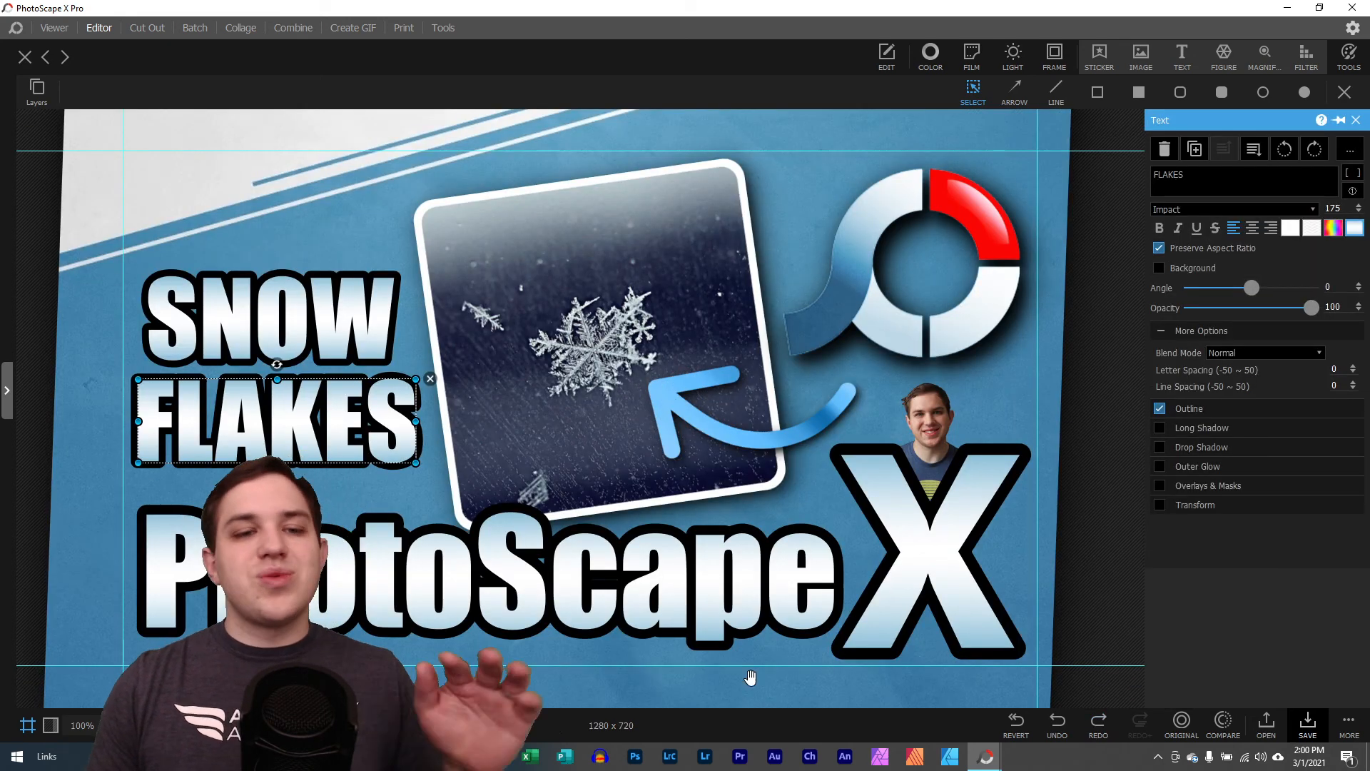
left_click_drag(207, 725, 197, 725)
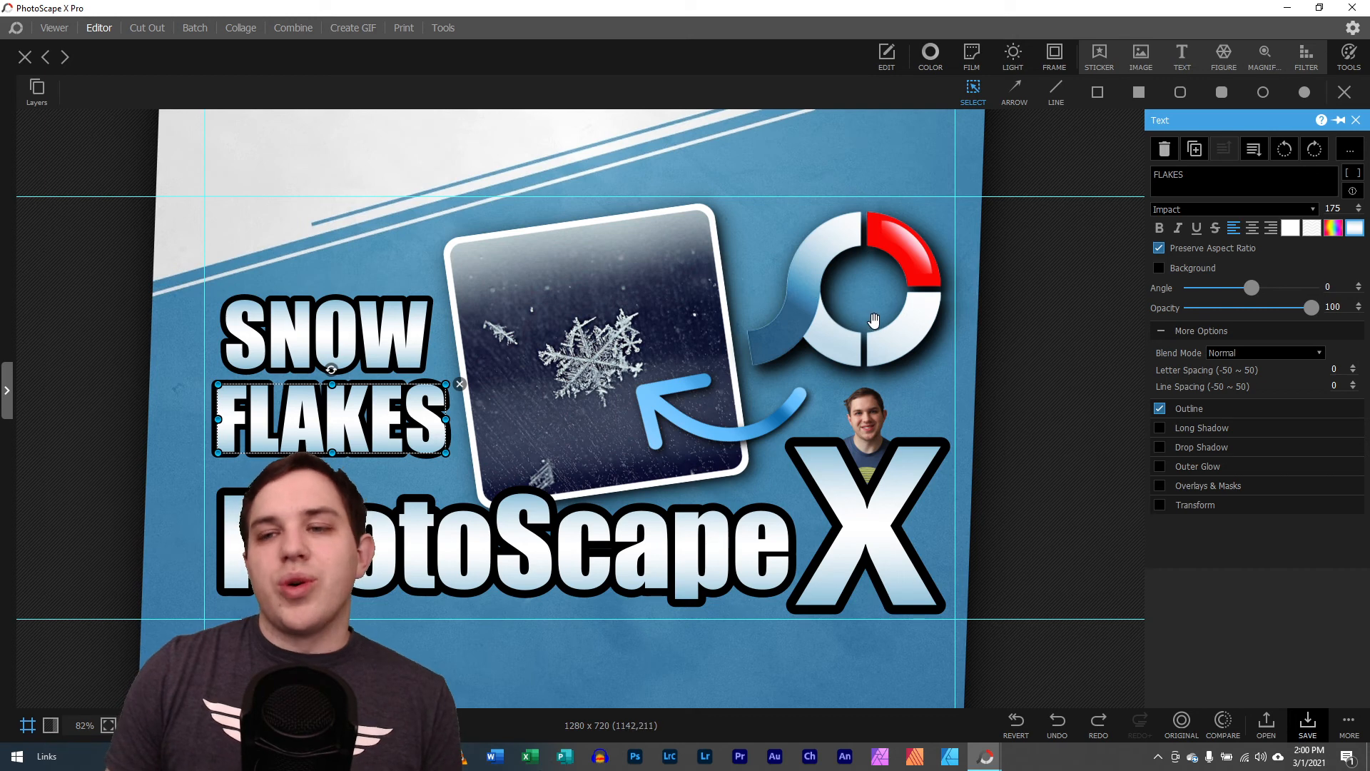
Redo the title text edits that replace SNOW with MOON and FLAKES with PHOTO
left_click(1098, 724)
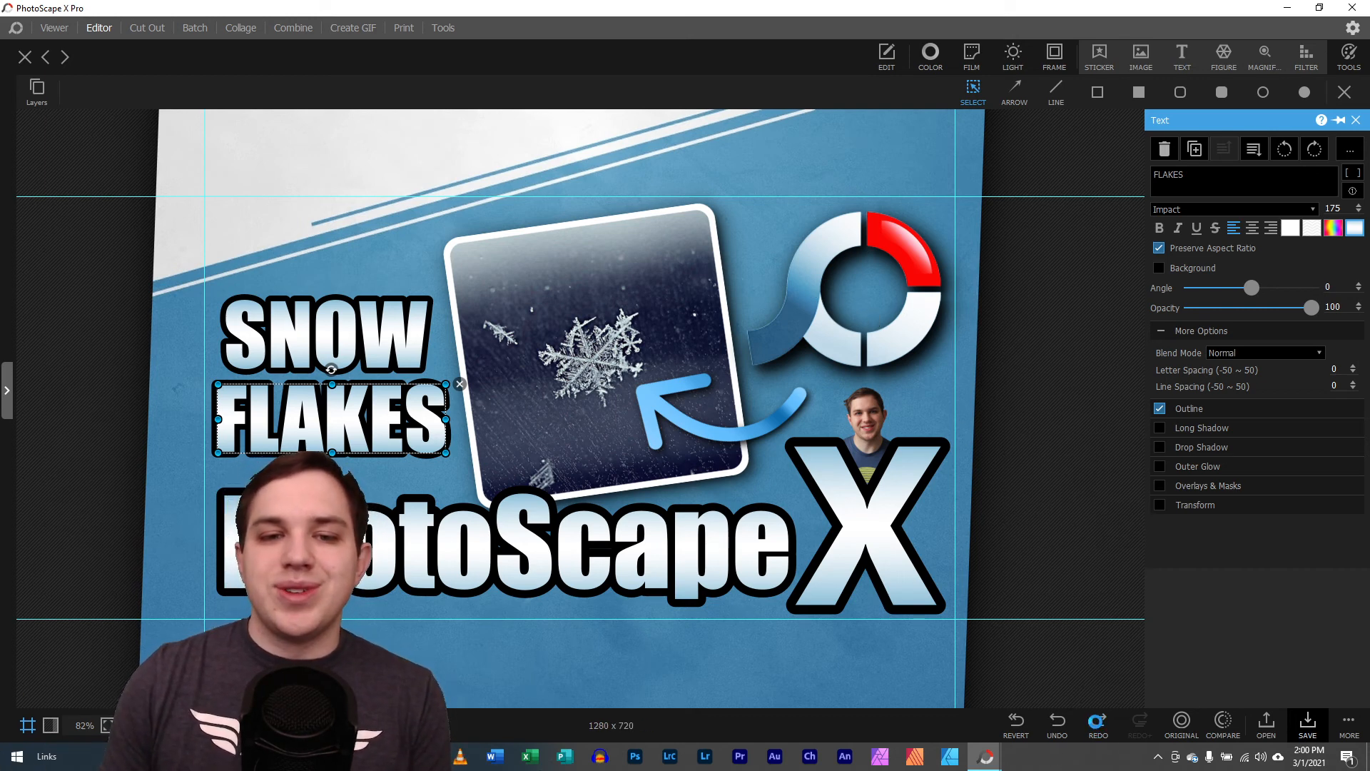
left_click(1099, 727)
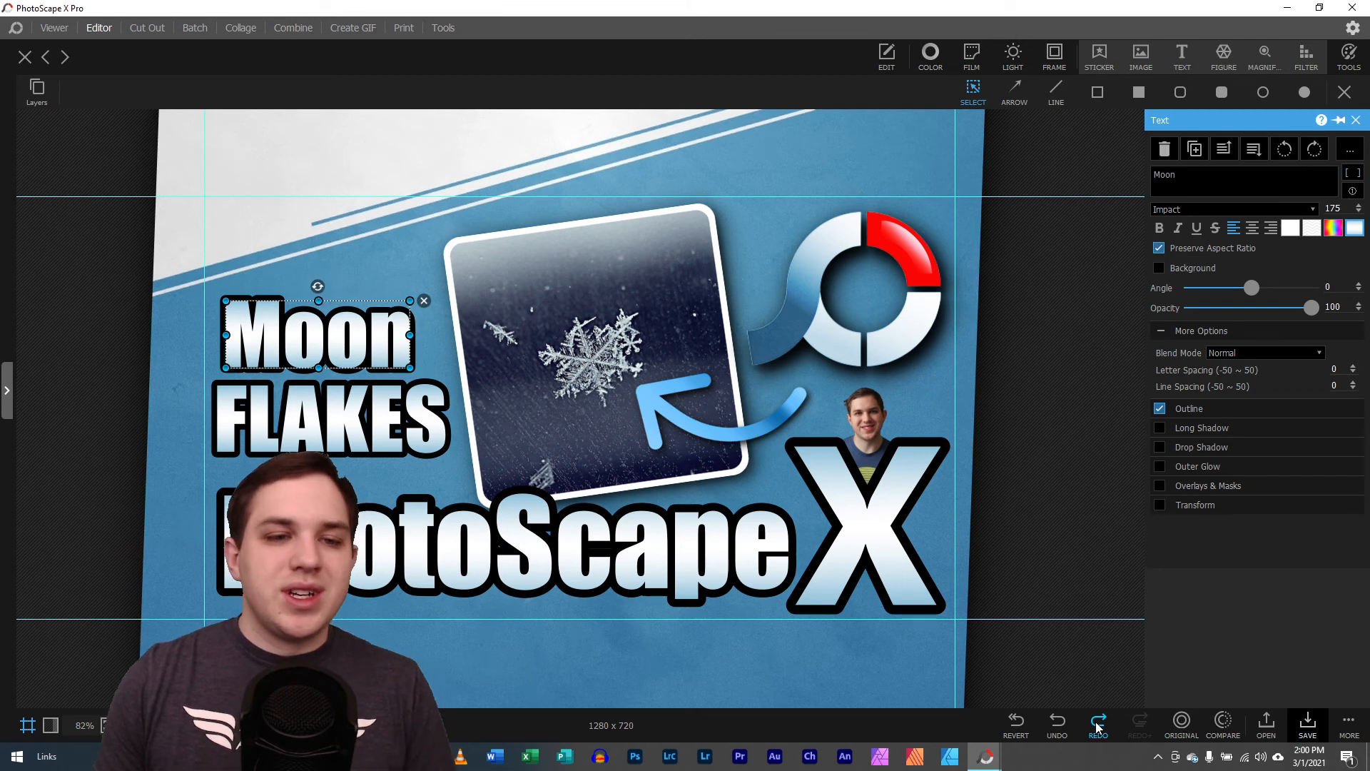
left_click(1099, 724)
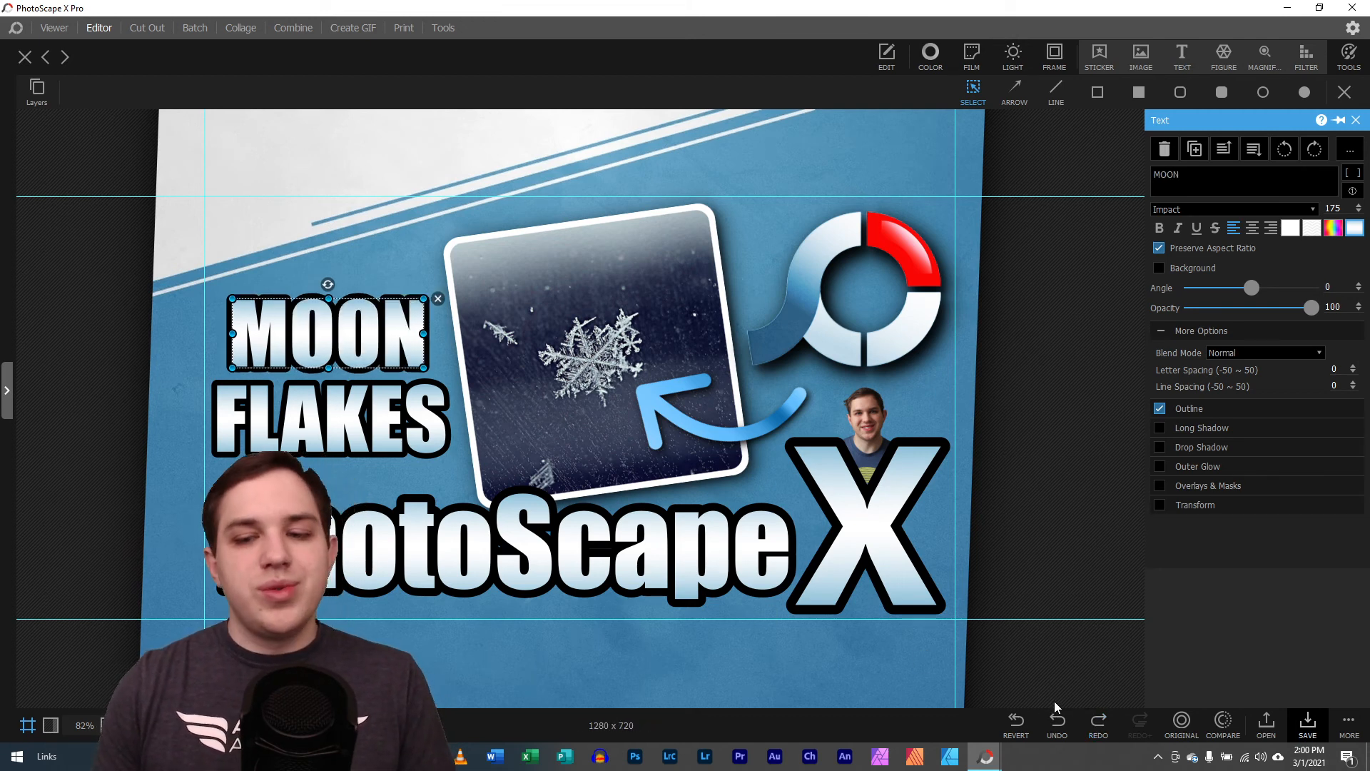
left_click(1098, 726)
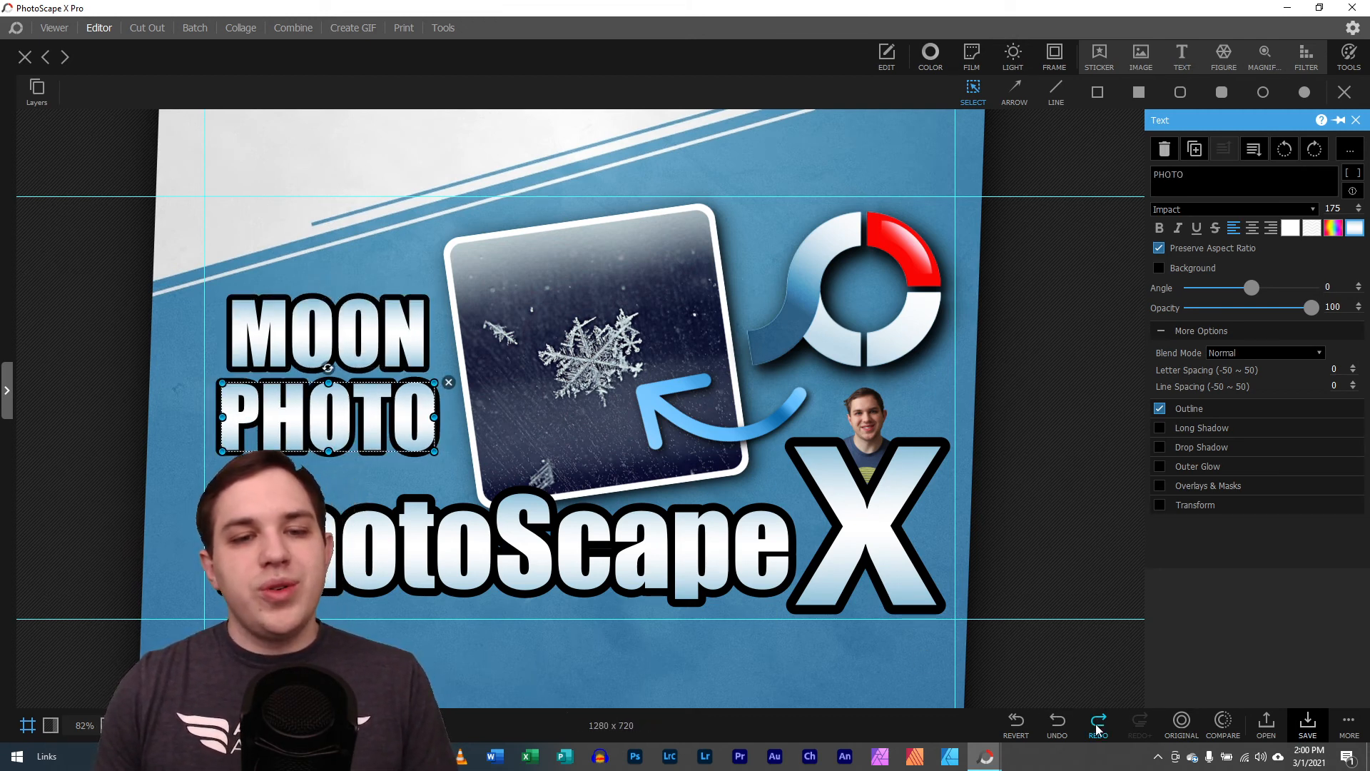
Redo the swap of the snowflake picture for the framed moon photo at 41.2% scale, rotated to -7 degrees
left_click(1097, 727)
left_click(1096, 725)
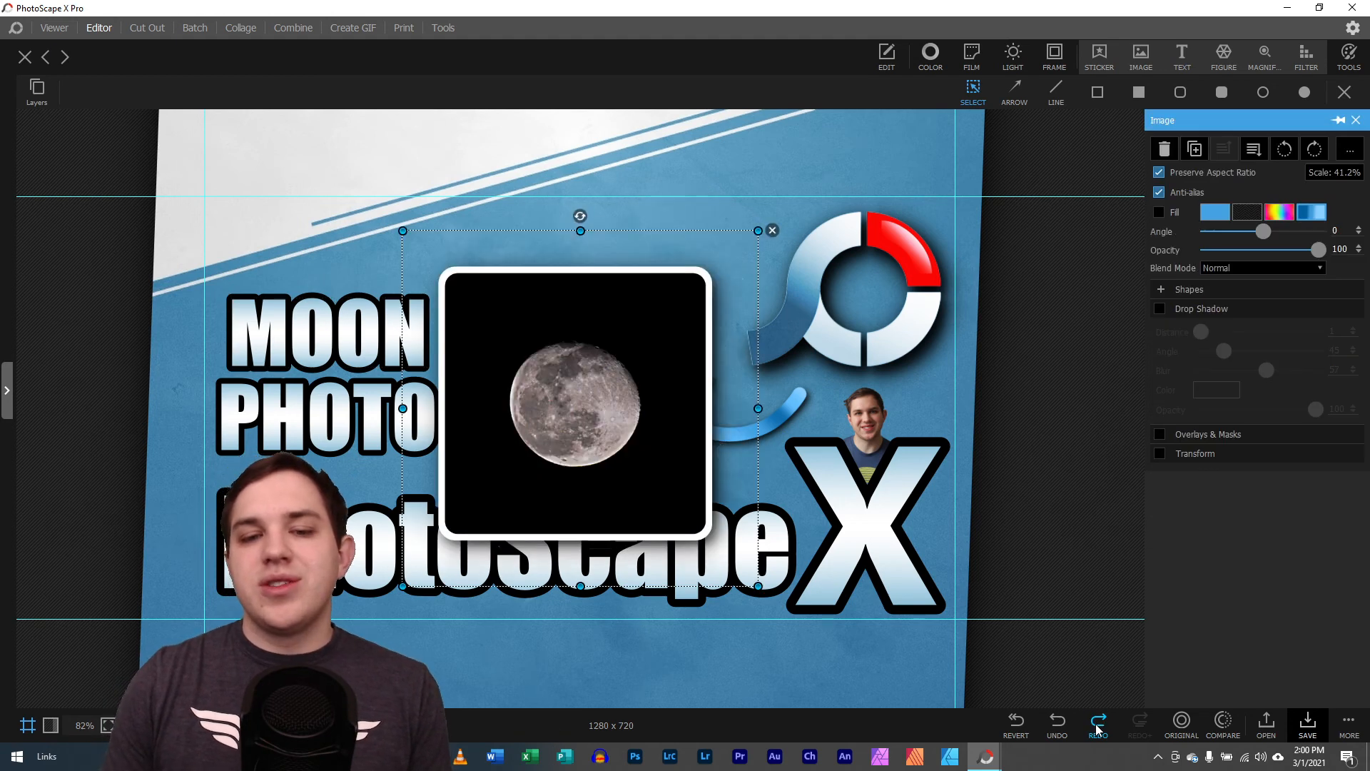
left_click(1097, 727)
left_click(1097, 727)
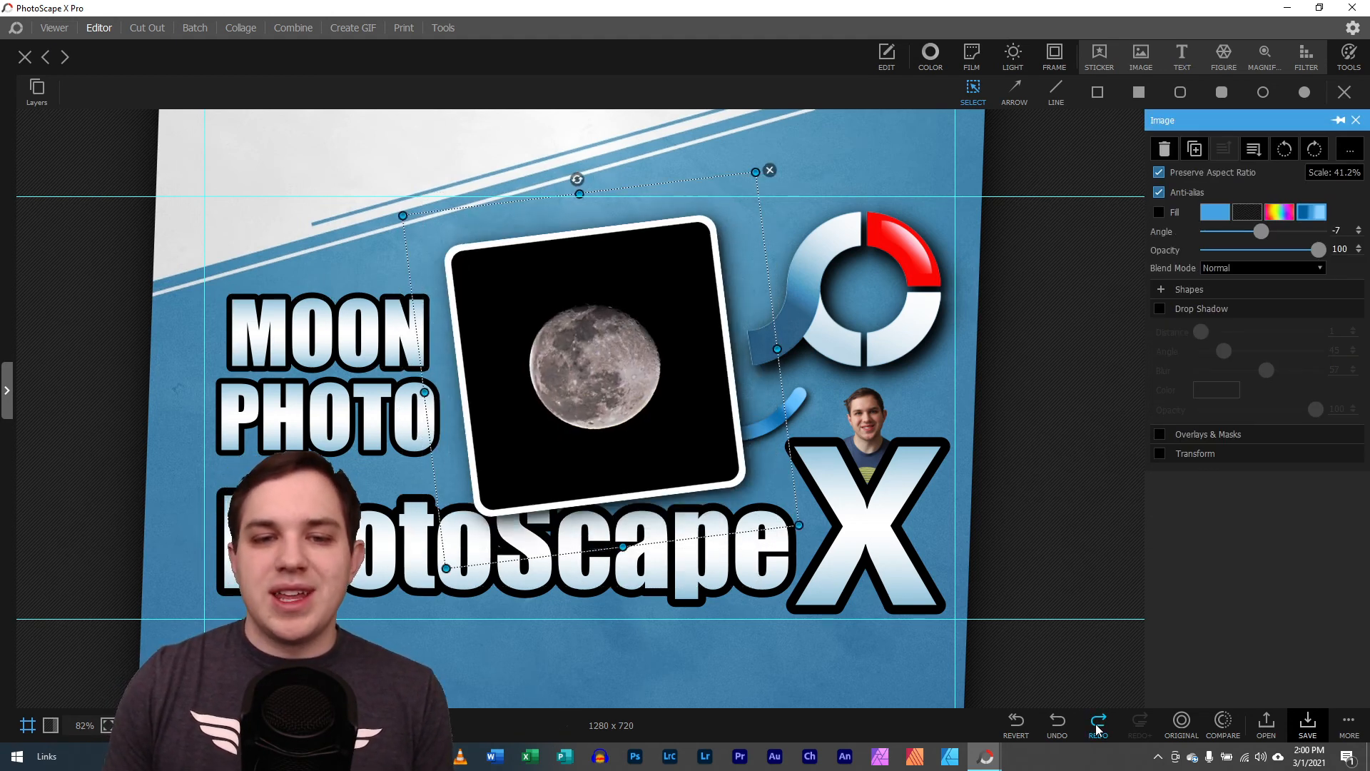
Redo the framed moon photo's repositioning, its placement behind the PhotoScape title and arrow, and its enlargement to 43.3%
left_click(1097, 727)
left_click(1097, 727)
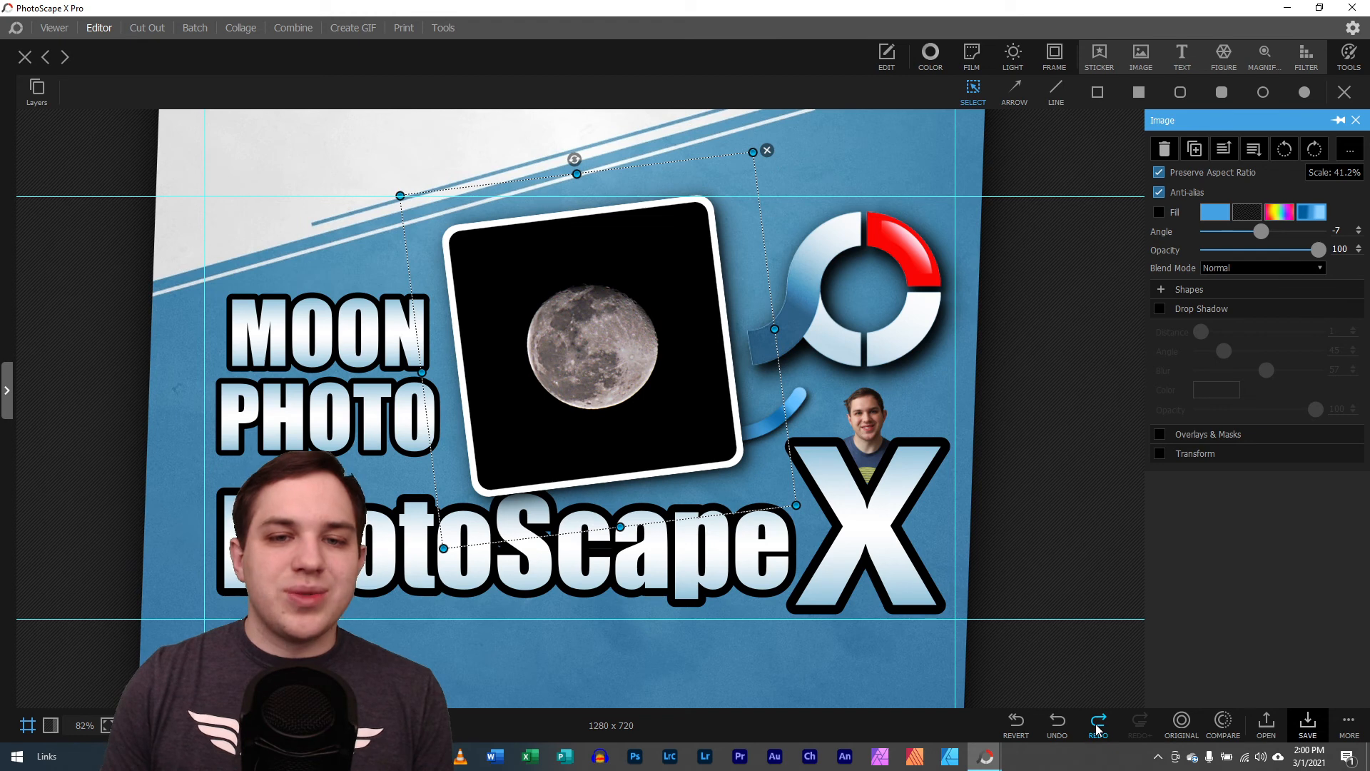
left_click(1096, 726)
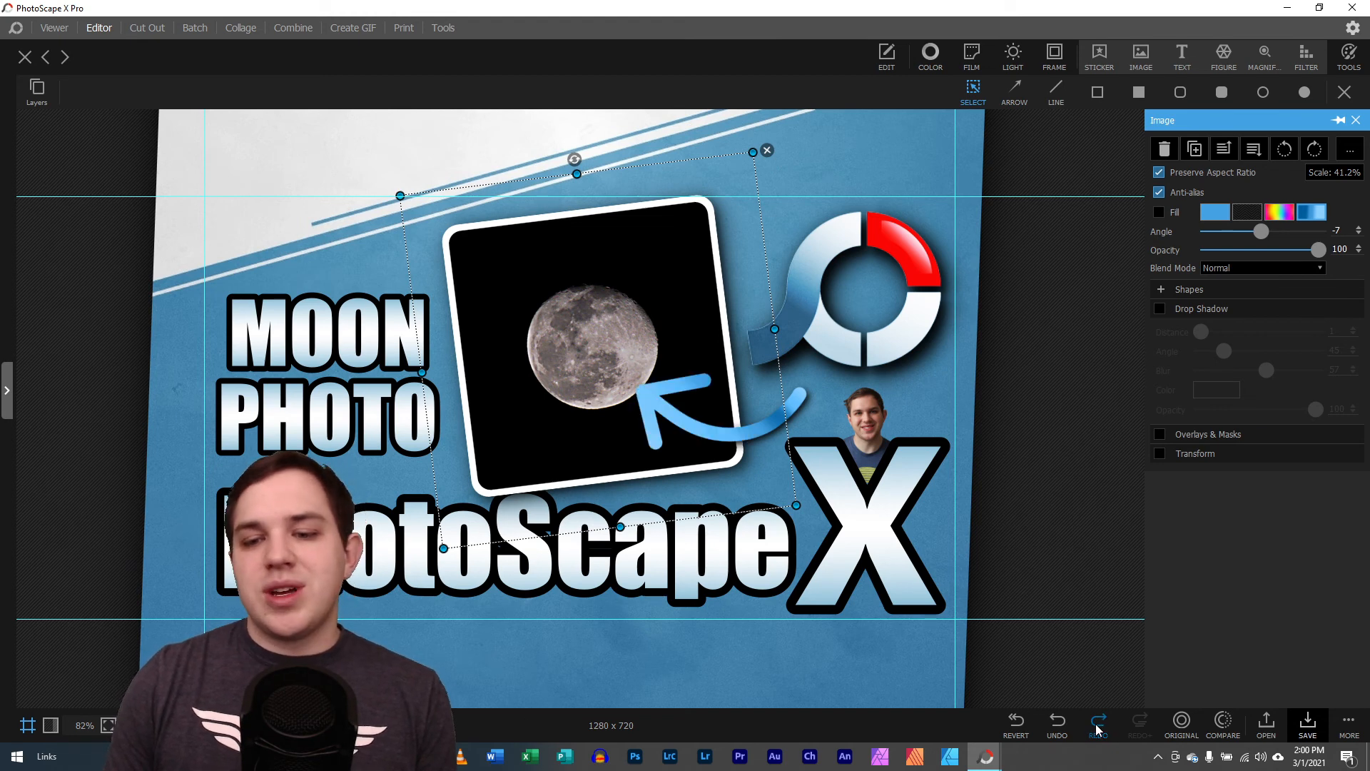
left_click(1097, 727)
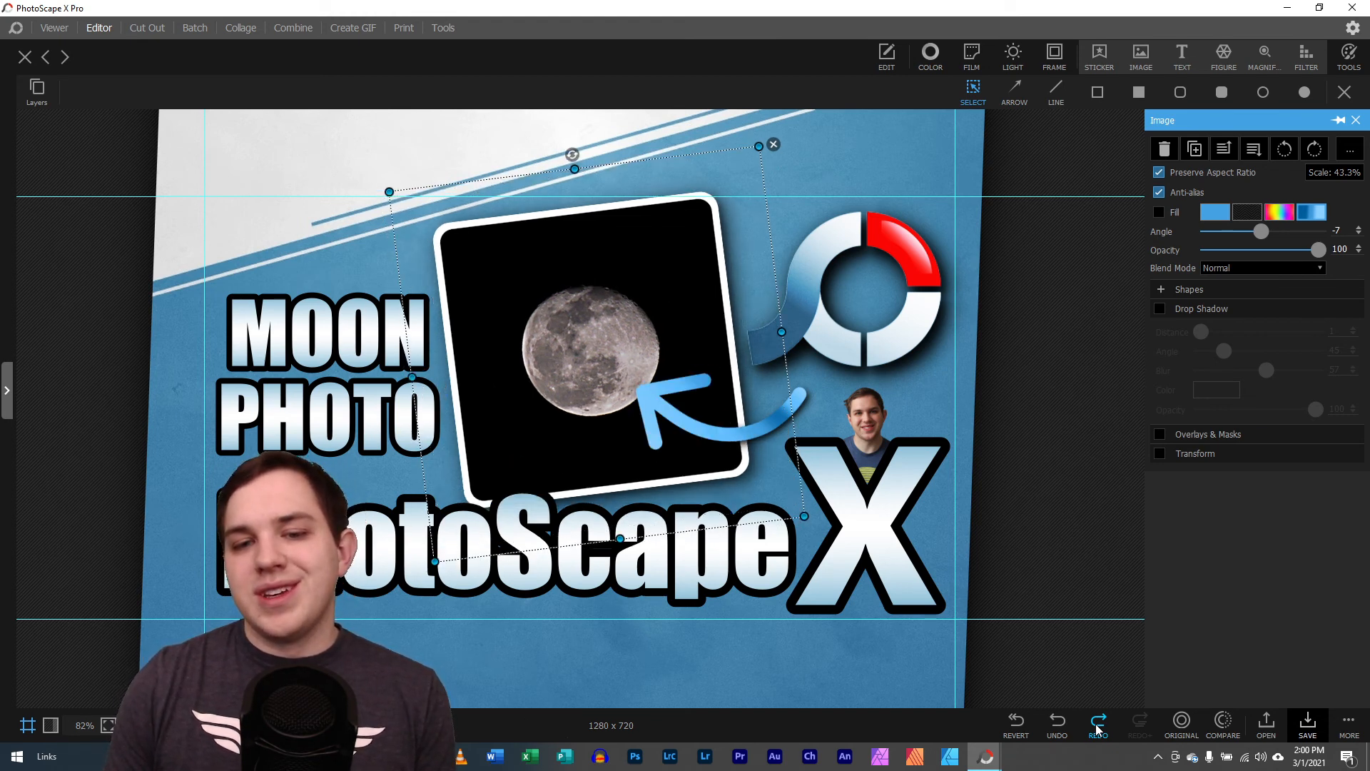
Redo the arrow sticker's change to a white-gray gradient at 124 degrees and the remaining placement tweaks, and deselect the arrow
left_click(1097, 727)
left_click(1097, 727)
left_click(1097, 726)
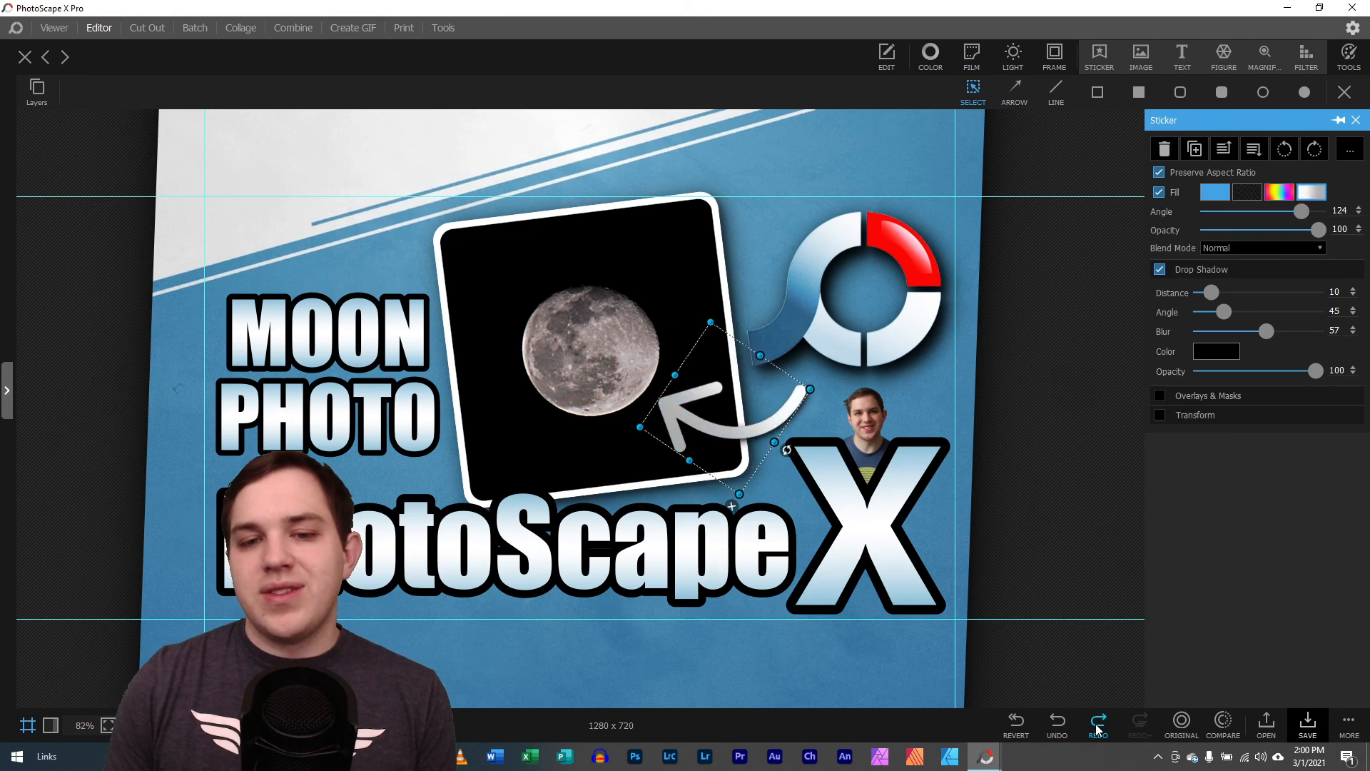
left_click(1097, 727)
left_click(1097, 727)
left_click(1097, 727)
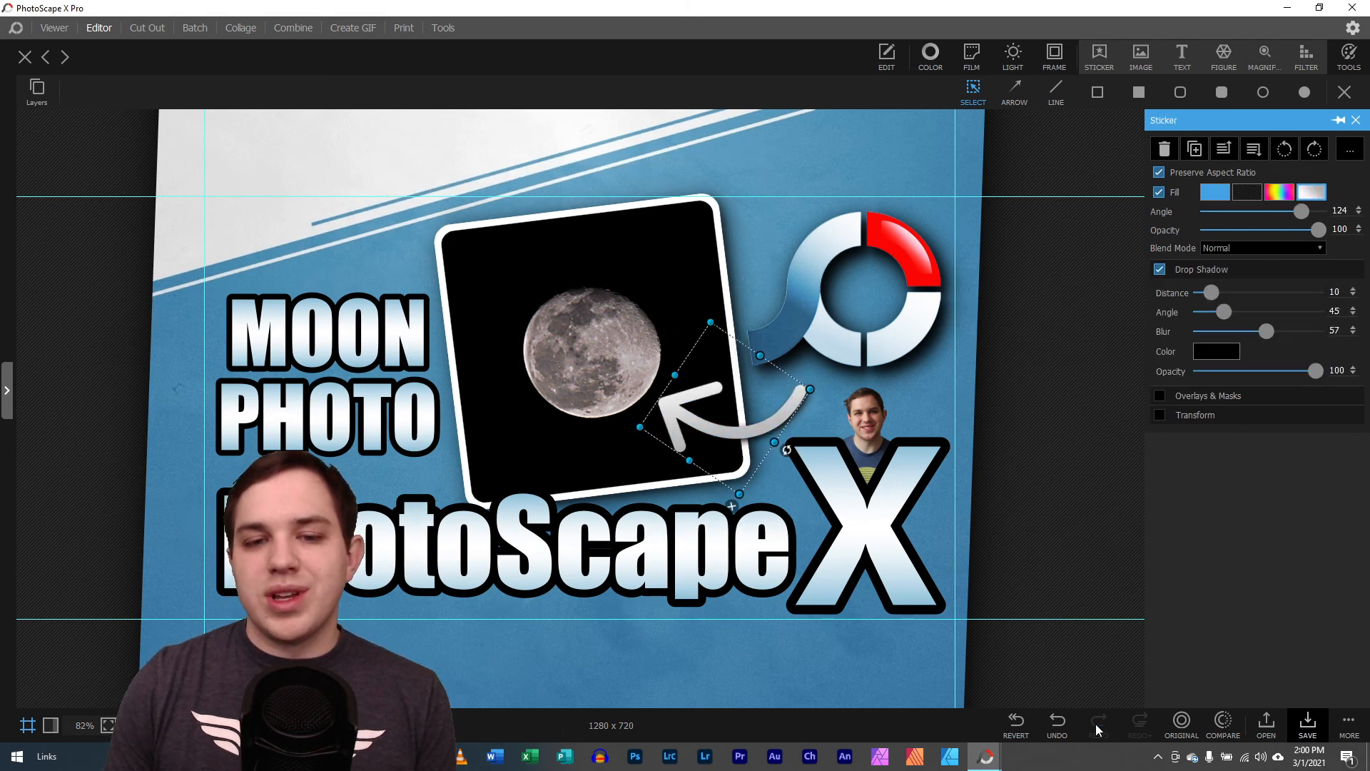
left_click(1064, 529)
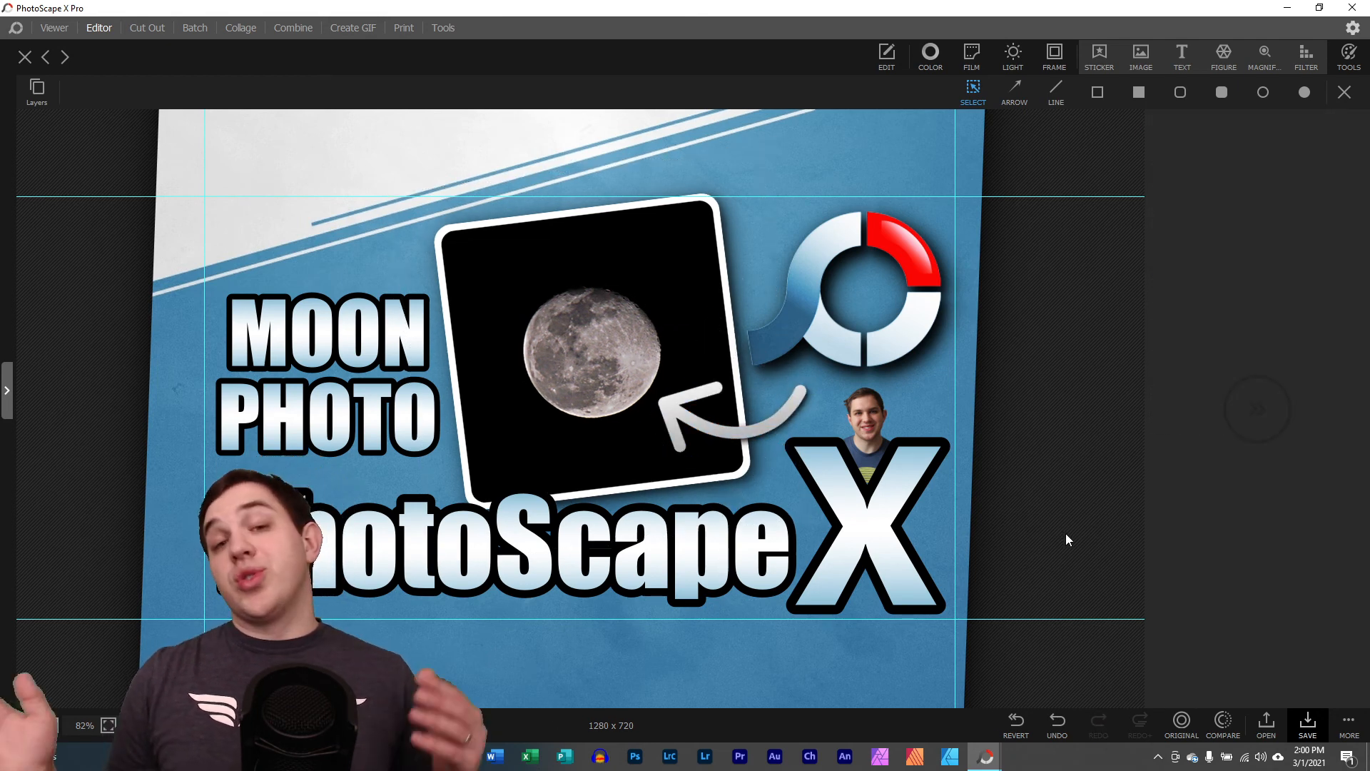